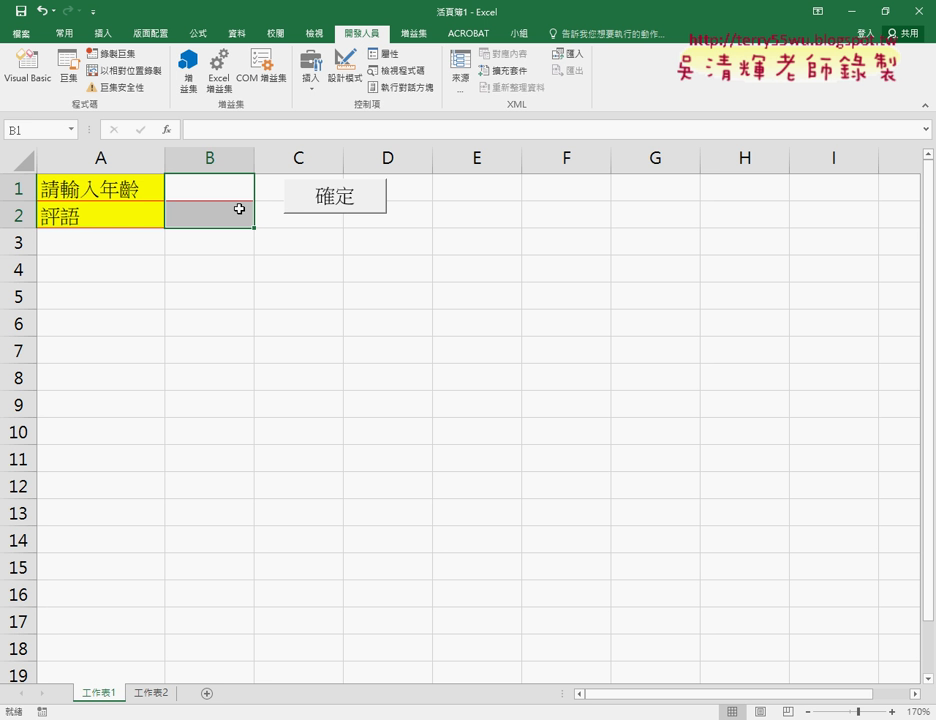
Step: Run the 多重邏輯 macro from the code editor with age 15 and dismiss the 未成年 message
{"action": "left_click", "coordinate": [372, 480]}
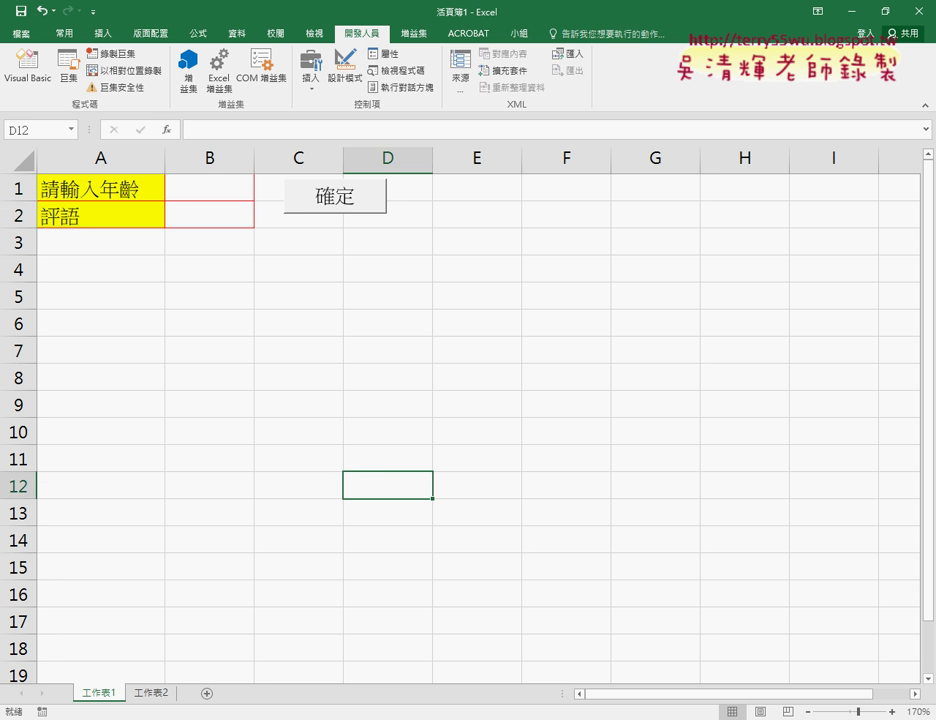
{"action": "left_click", "coordinate": [430, 660]}
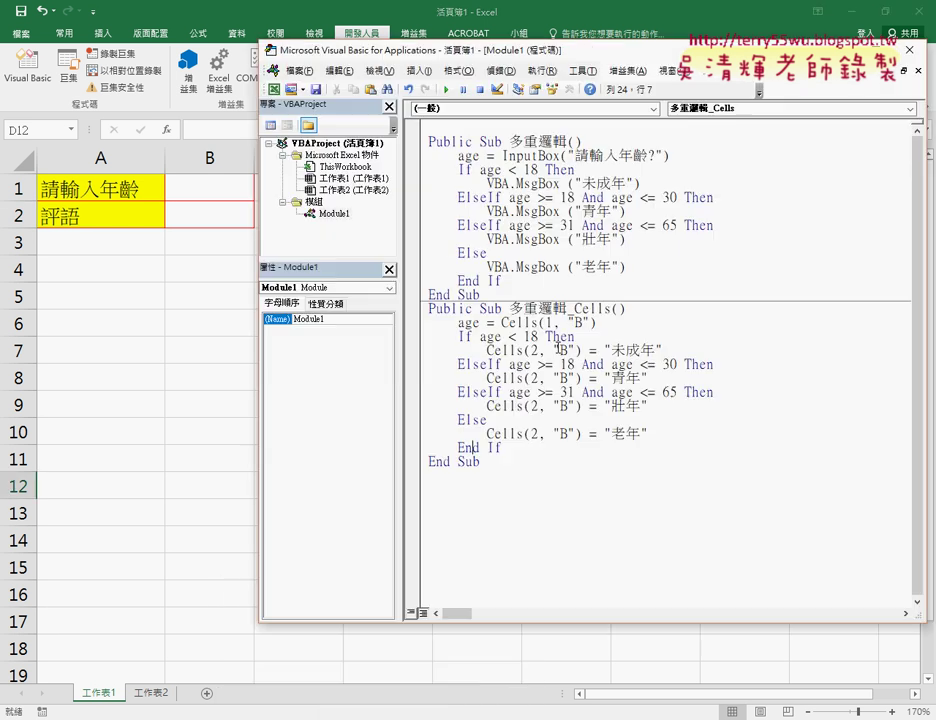
{"action": "left_click", "coordinate": [446, 89]}
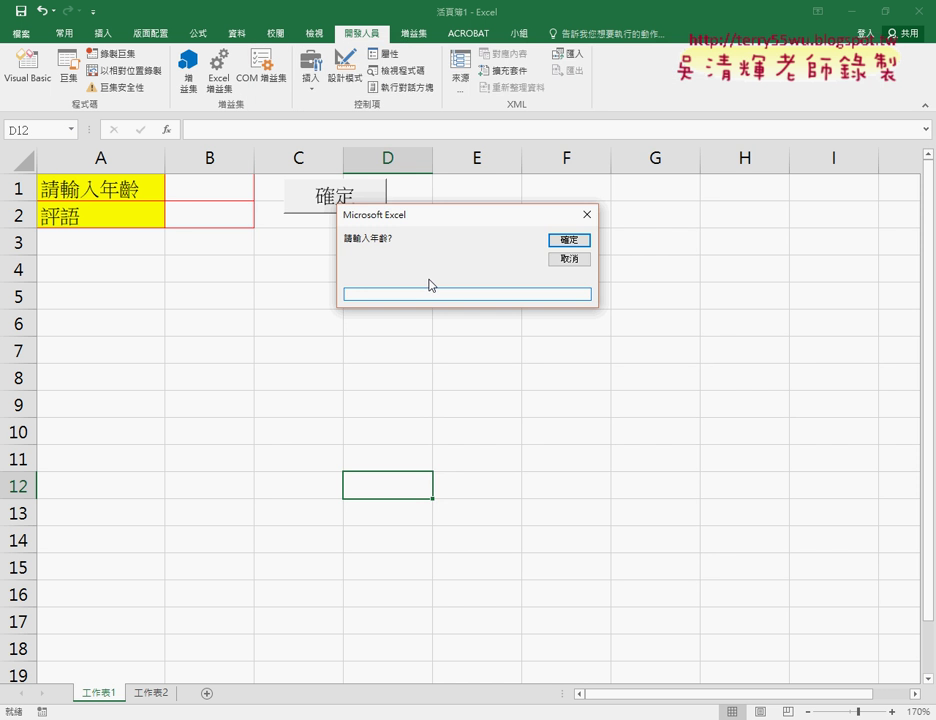
{"action": "type", "text": "15"}
{"action": "key", "text": "Return"}
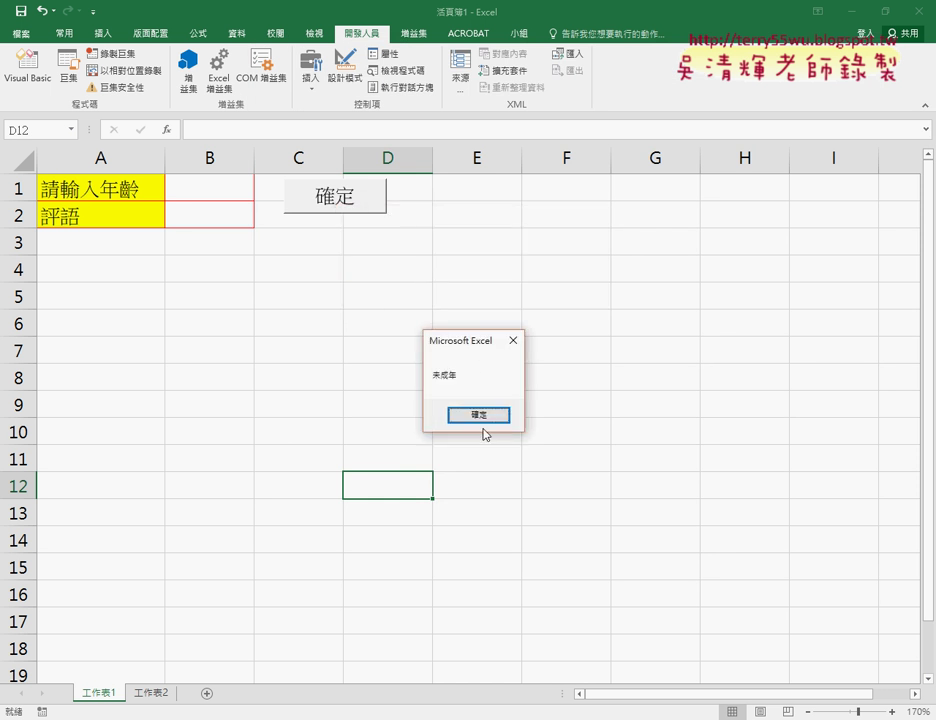
{"action": "left_click", "coordinate": [480, 416]}
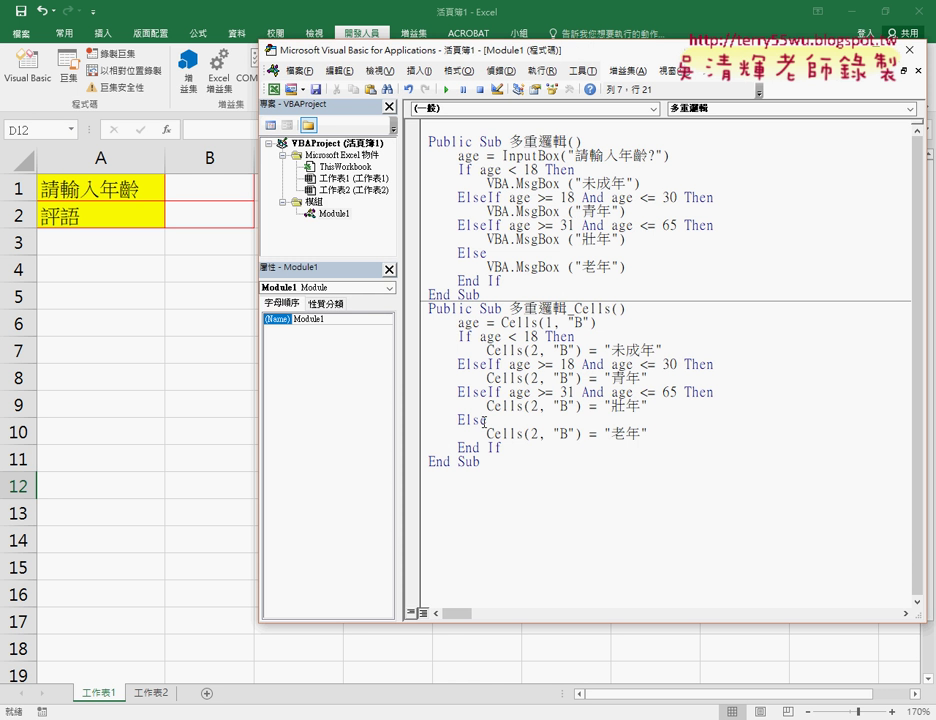
{"action": "left_click", "coordinate": [171, 353]}
Step: Enter 68 in B1 and run the 確定 age check so B2 shows 老年
{"action": "left_click", "coordinate": [211, 190]}
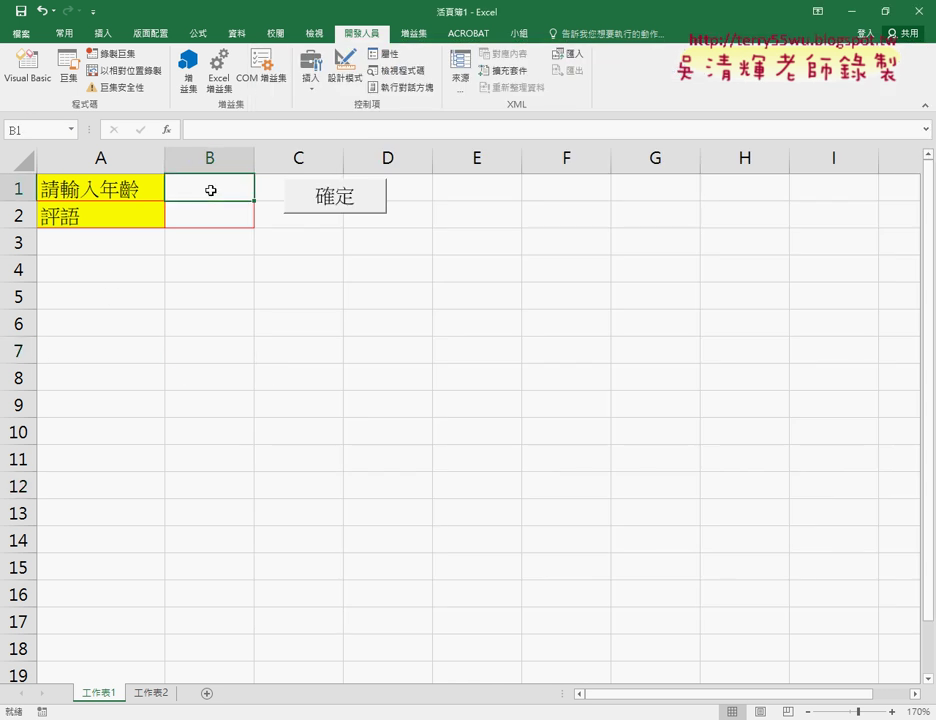
{"action": "type", "text": "6"}
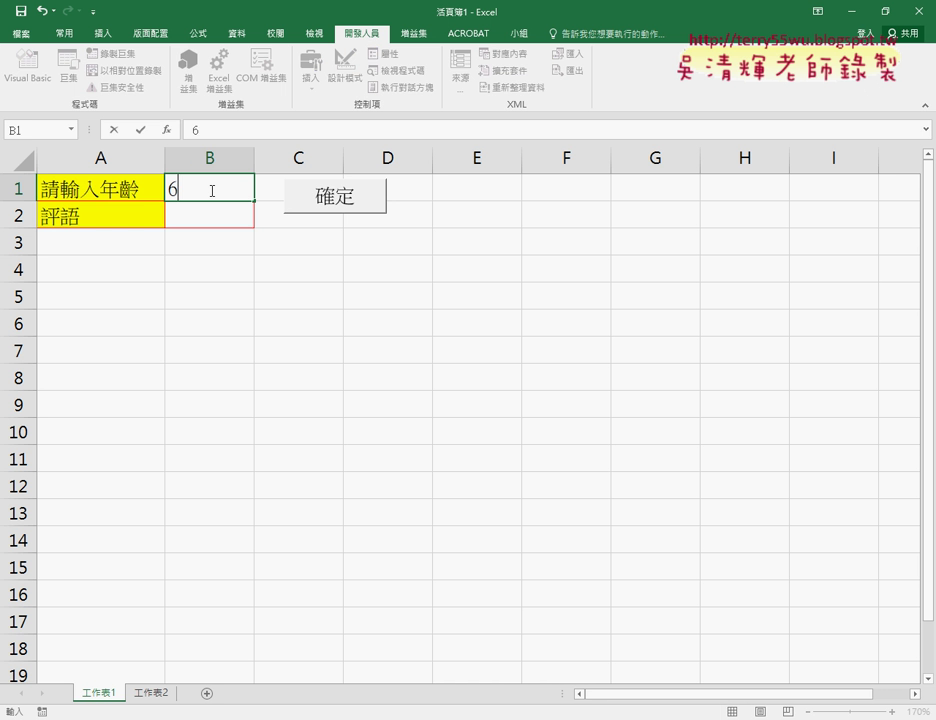
{"action": "type", "text": "8"}
{"action": "left_click", "coordinate": [354, 210]}
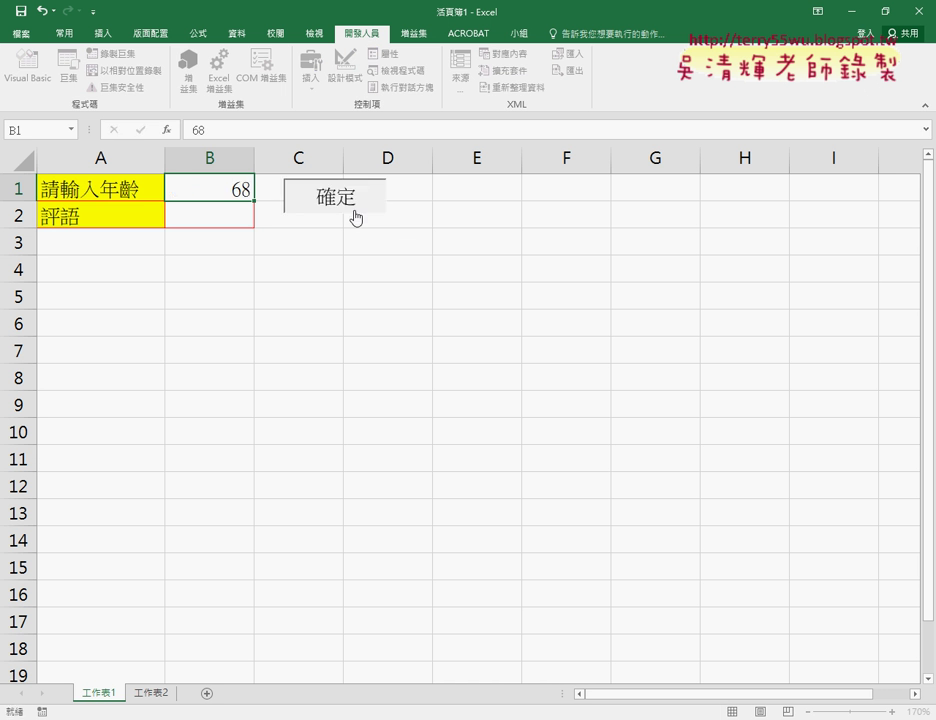
Step: Give cell B2 an orange fill colour
{"action": "left_click", "coordinate": [244, 218]}
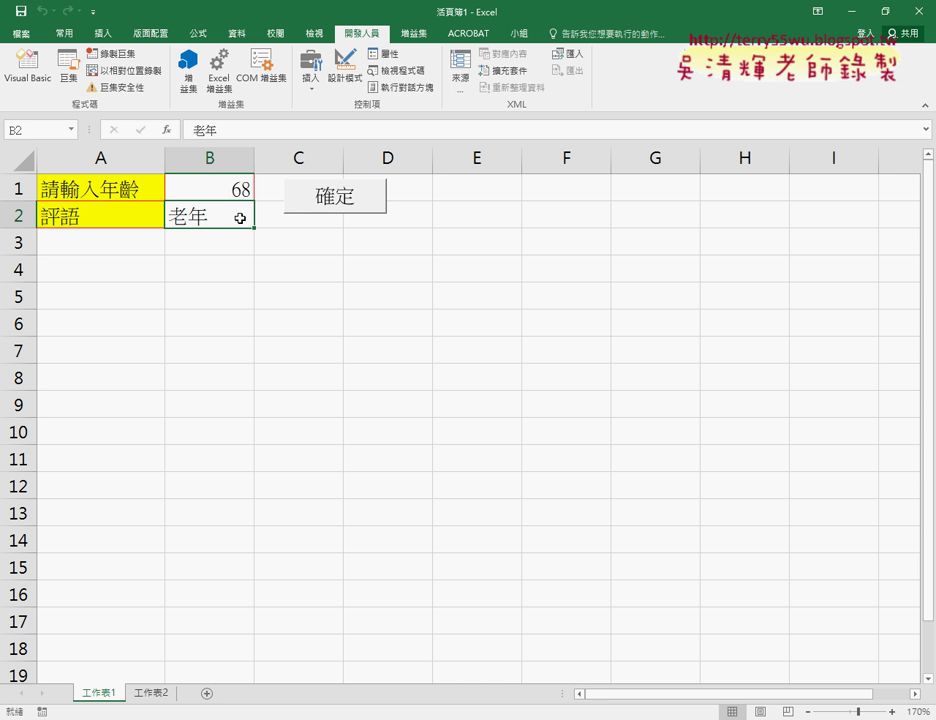
{"action": "left_click", "coordinate": [58, 32]}
{"action": "left_click", "coordinate": [180, 84]}
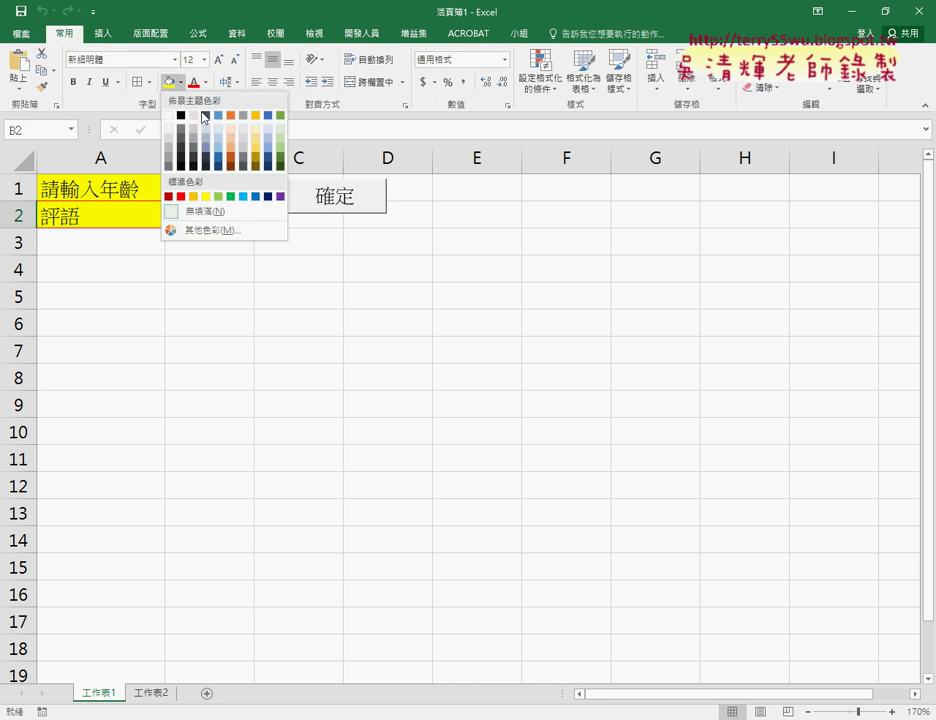
{"action": "left_click", "coordinate": [193, 198]}
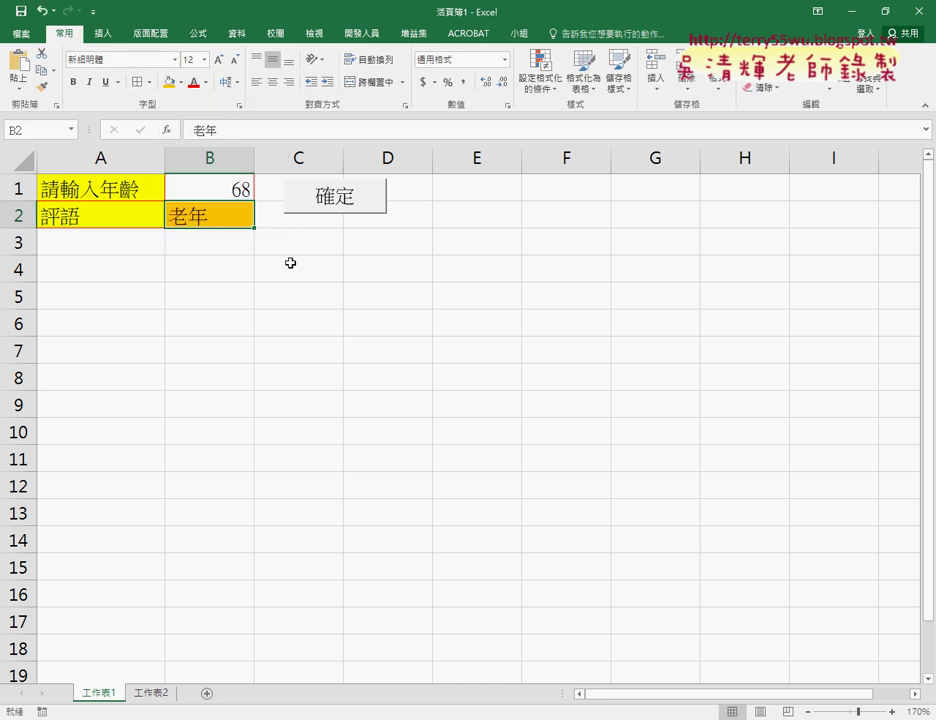
{"action": "left_click", "coordinate": [306, 303]}
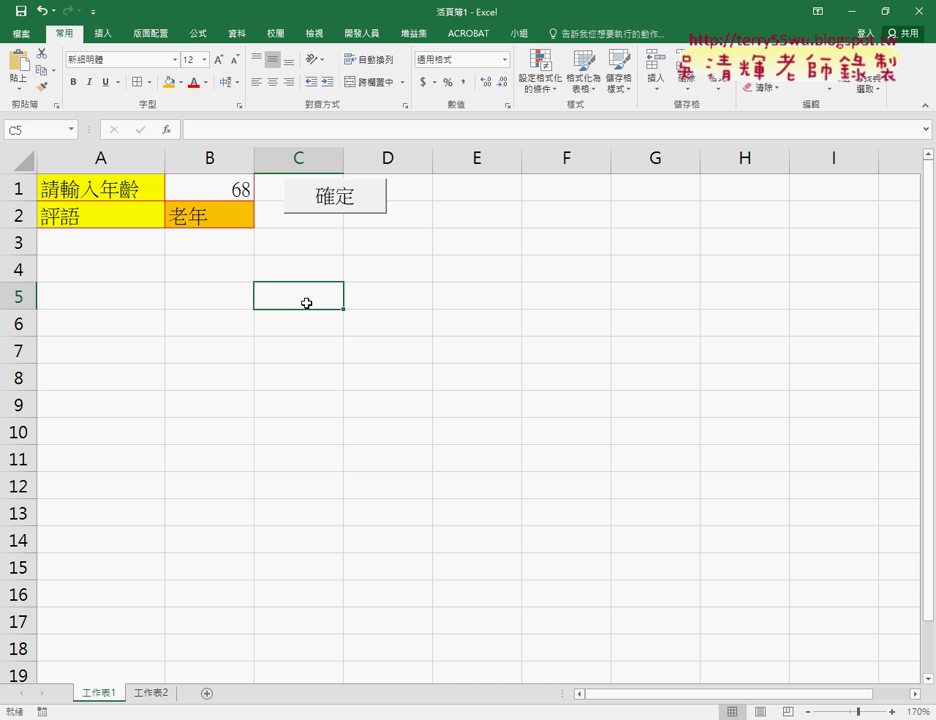
Step: Replace the age 68 in B1 with 45
{"action": "left_click", "coordinate": [238, 189]}
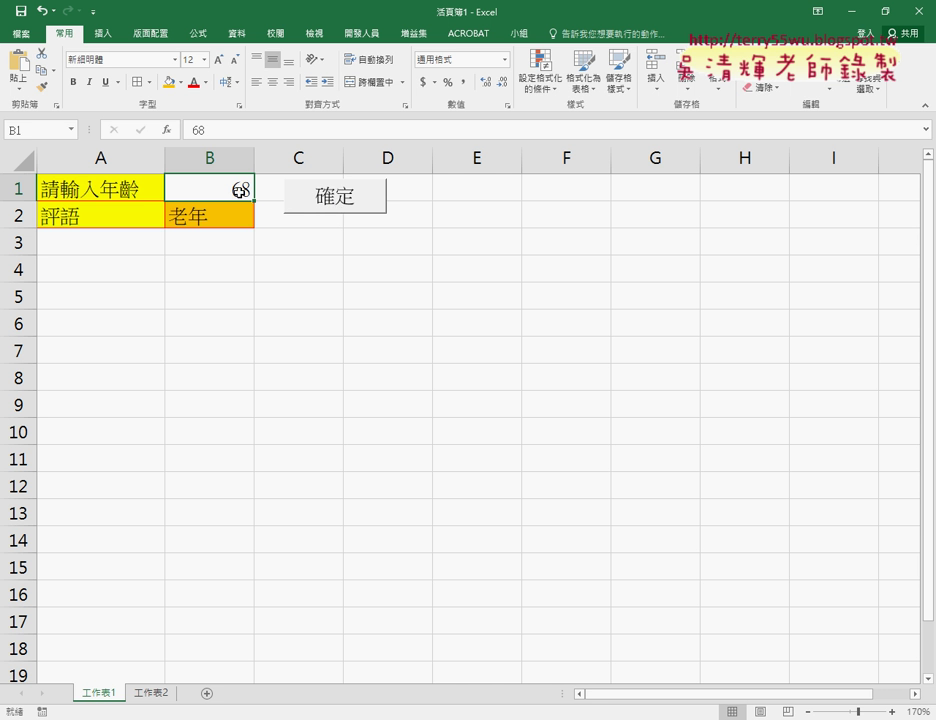
{"action": "left_click_drag", "start_coordinate": [240, 189], "coordinate": [240, 217]}
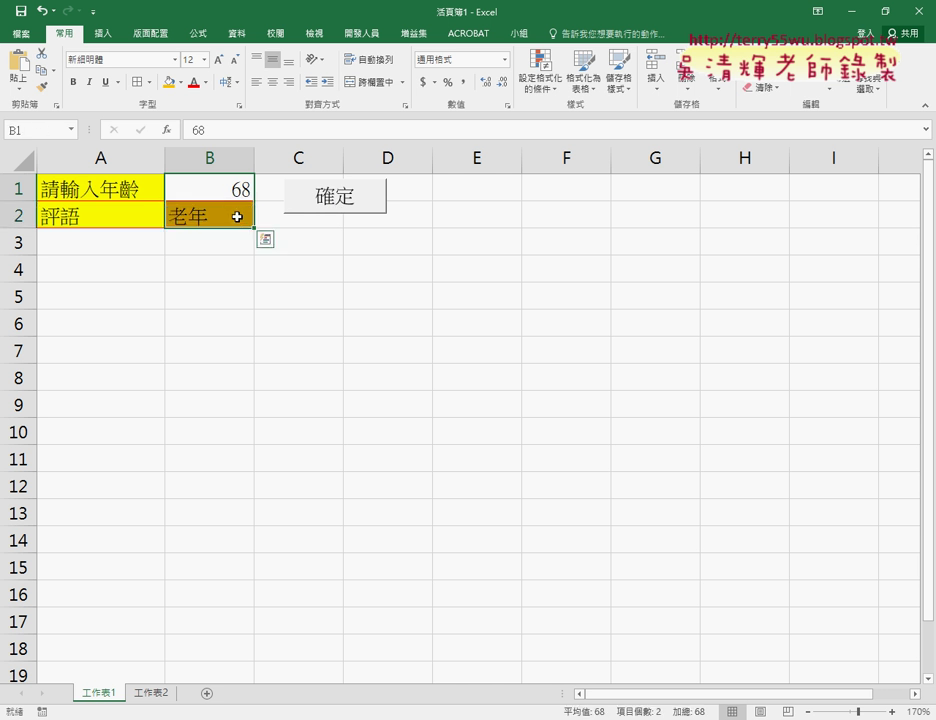
{"action": "left_click", "coordinate": [234, 191]}
{"action": "key", "text": "Delete"}
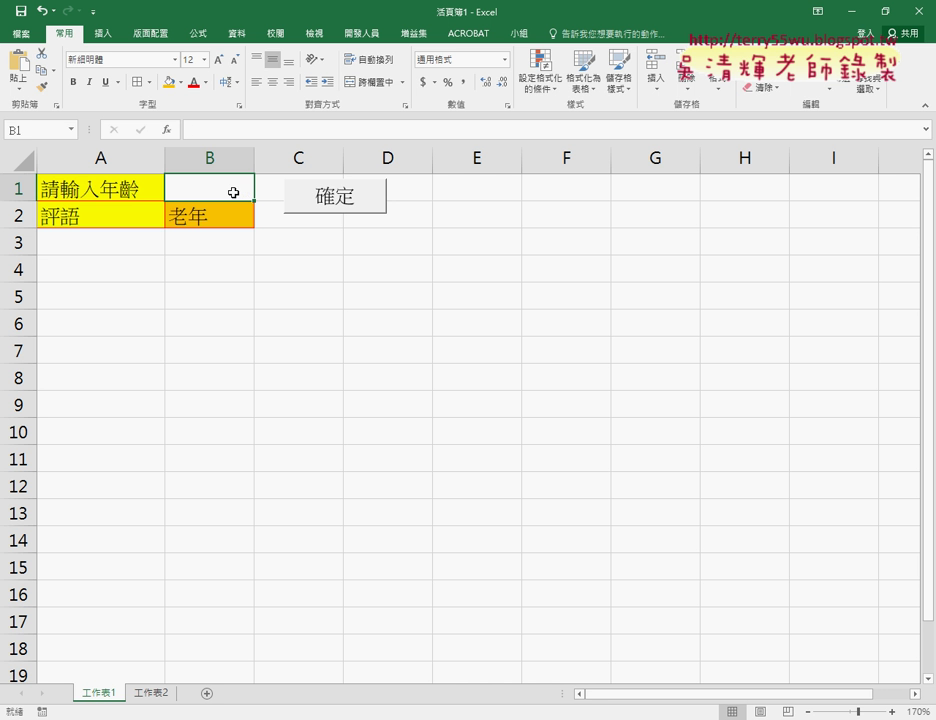
{"action": "type", "text": "45"}
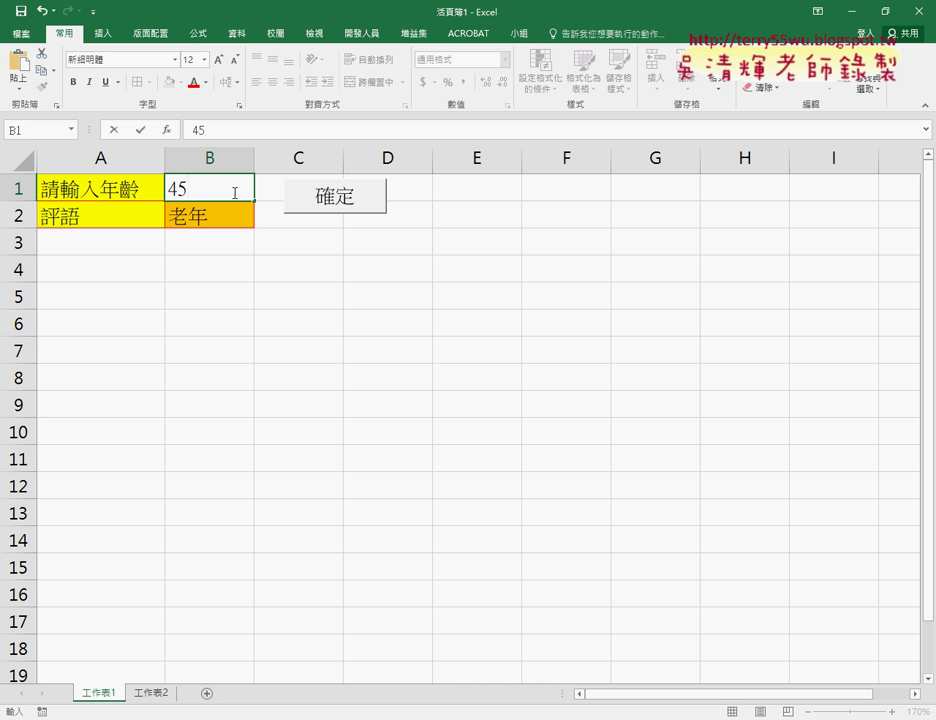
{"action": "key", "text": "Return"}
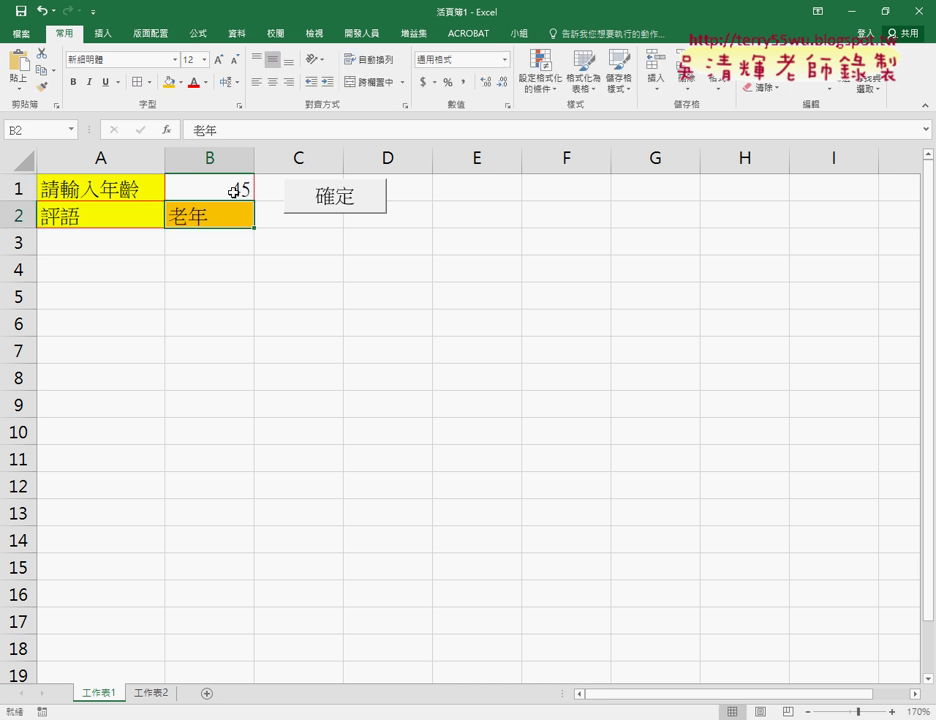
Step: Rerun the 確定 age check so age 45 shows 壯年 in B2, then select B1
{"action": "left_click", "coordinate": [330, 199]}
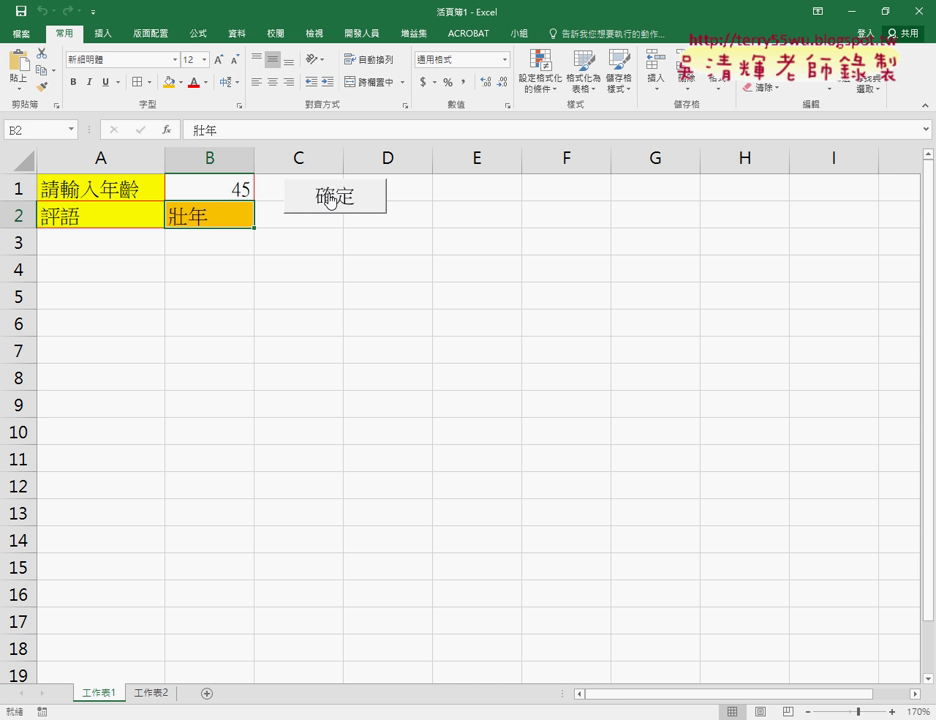
{"action": "left_click", "coordinate": [219, 183]}
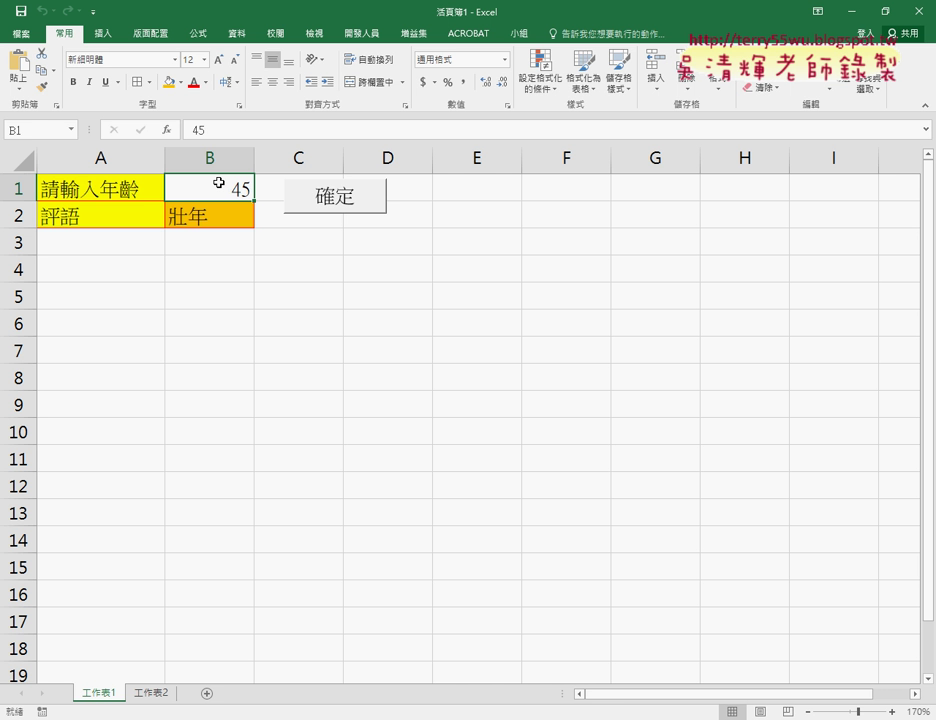
Step: Delete the body lines of 多重邏輯_Cells in Module1, then select the 多重邏輯 procedure's body
{"action": "mouse_move", "coordinate": [375, 719]}
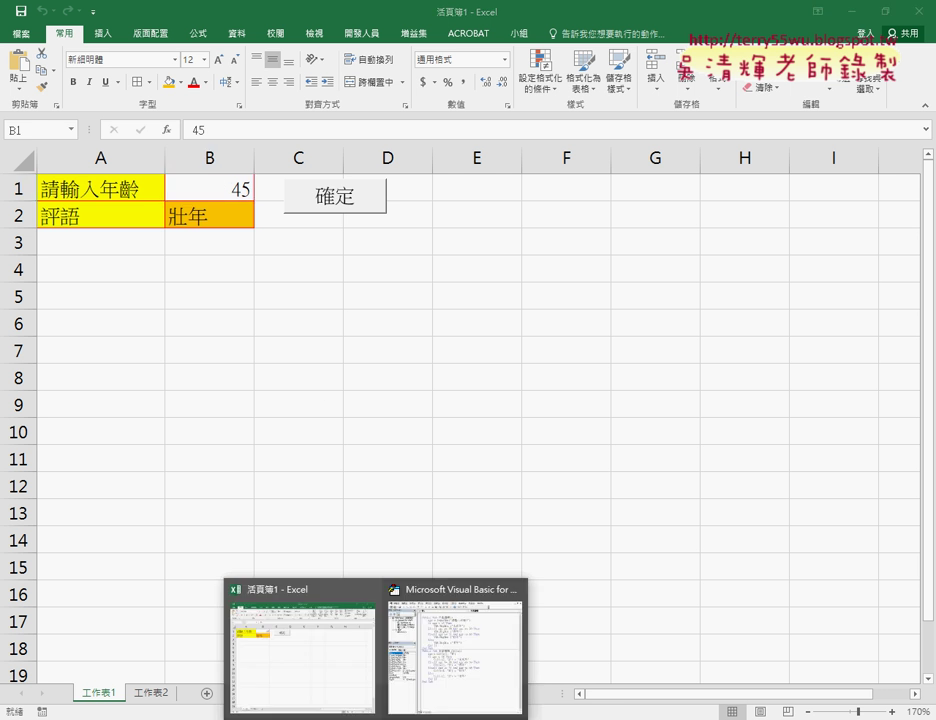
{"action": "left_click", "coordinate": [442, 667]}
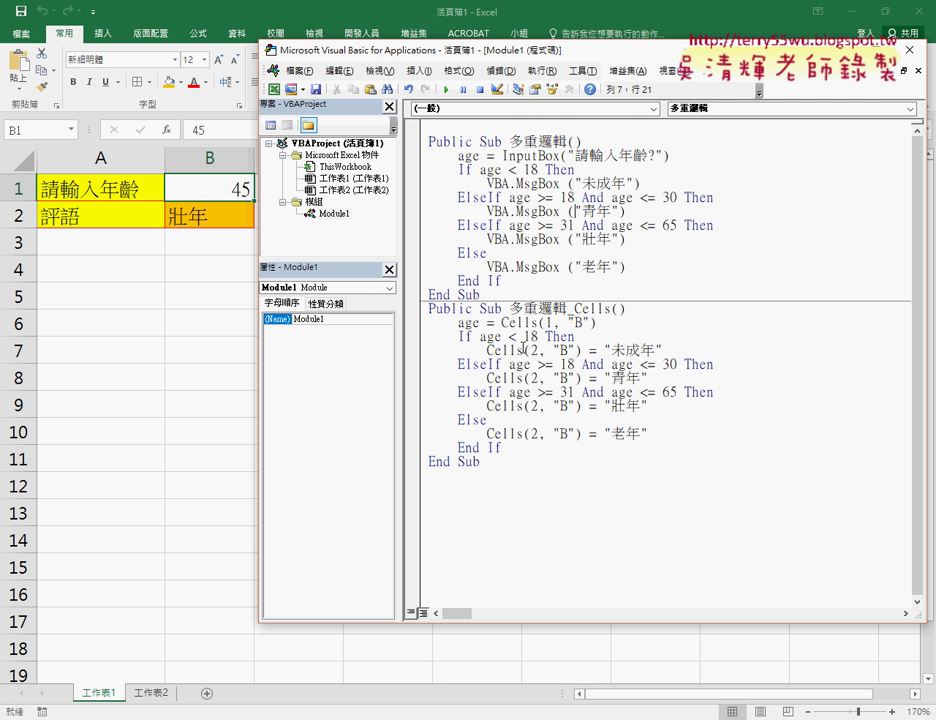
{"action": "left_click", "coordinate": [565, 437]}
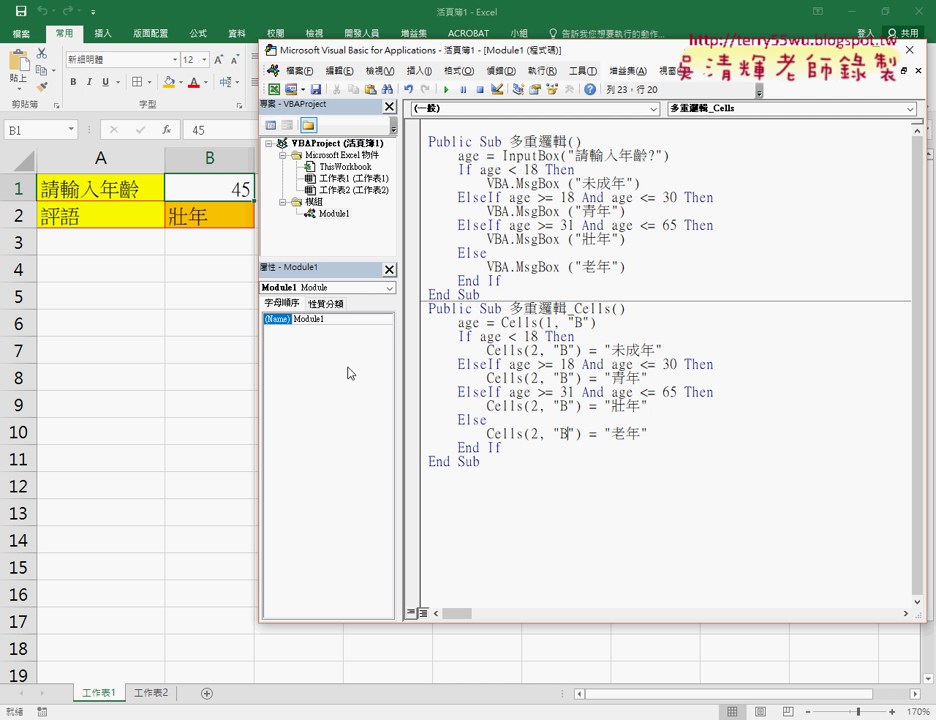
{"action": "left_click", "coordinate": [506, 472]}
{"action": "left_click_drag", "start_coordinate": [501, 468], "coordinate": [415, 317]}
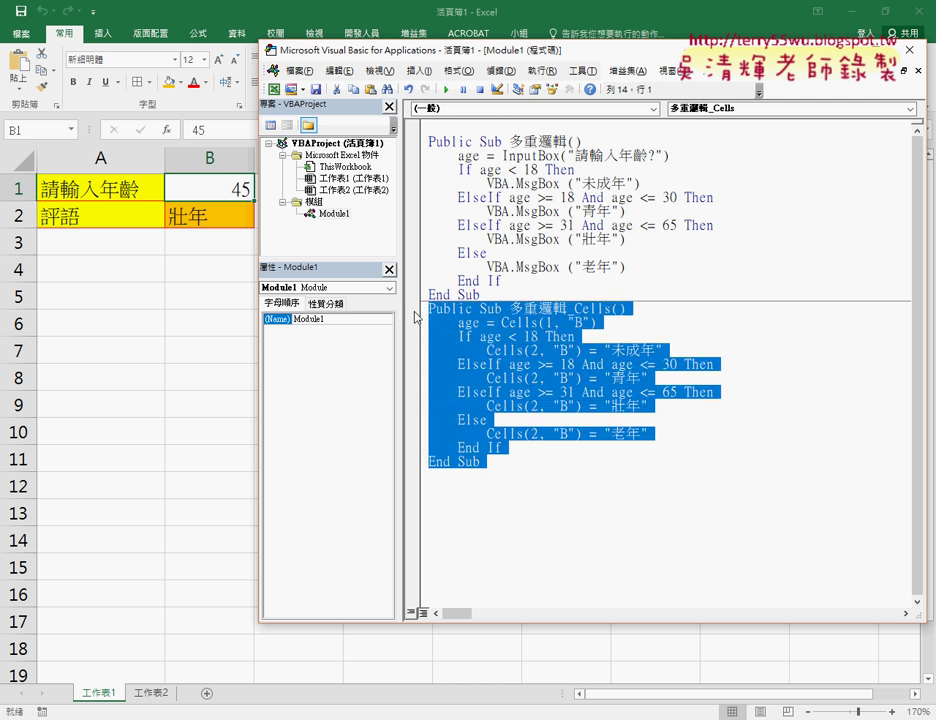
{"action": "left_click_drag", "start_coordinate": [502, 447], "coordinate": [418, 325]}
{"action": "key", "text": "Delete"}
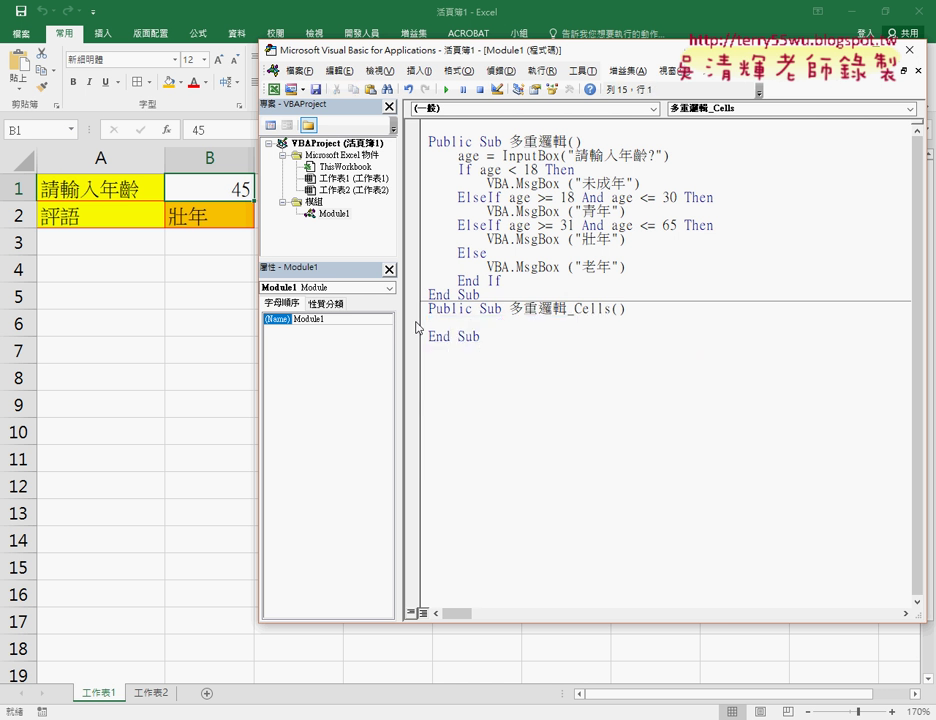
{"action": "left_click_drag", "start_coordinate": [566, 309], "coordinate": [611, 309]}
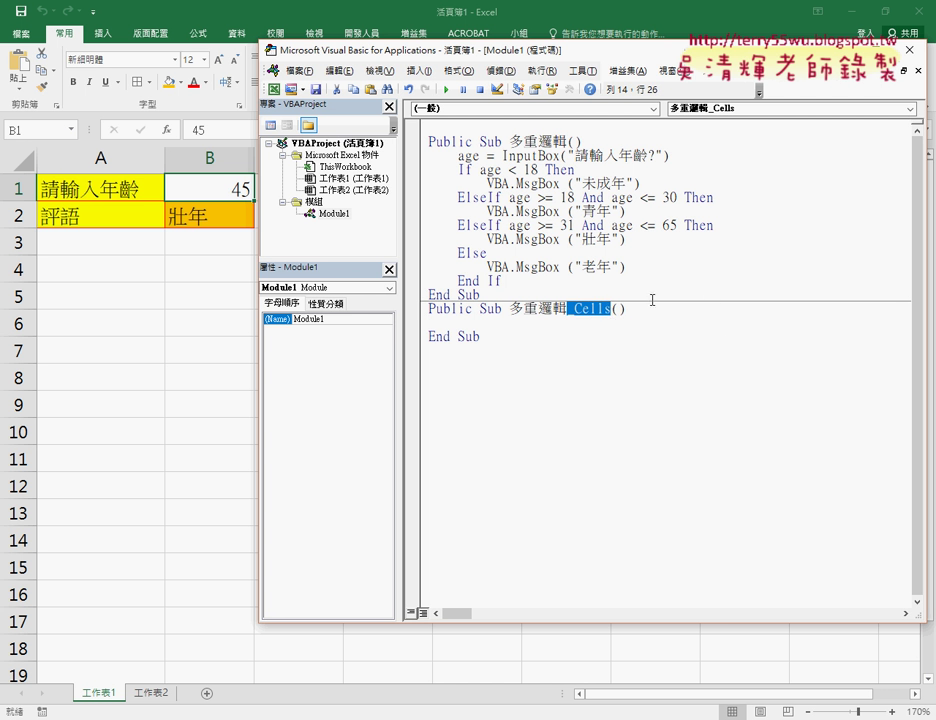
{"action": "left_click_drag", "start_coordinate": [495, 287], "coordinate": [432, 177]}
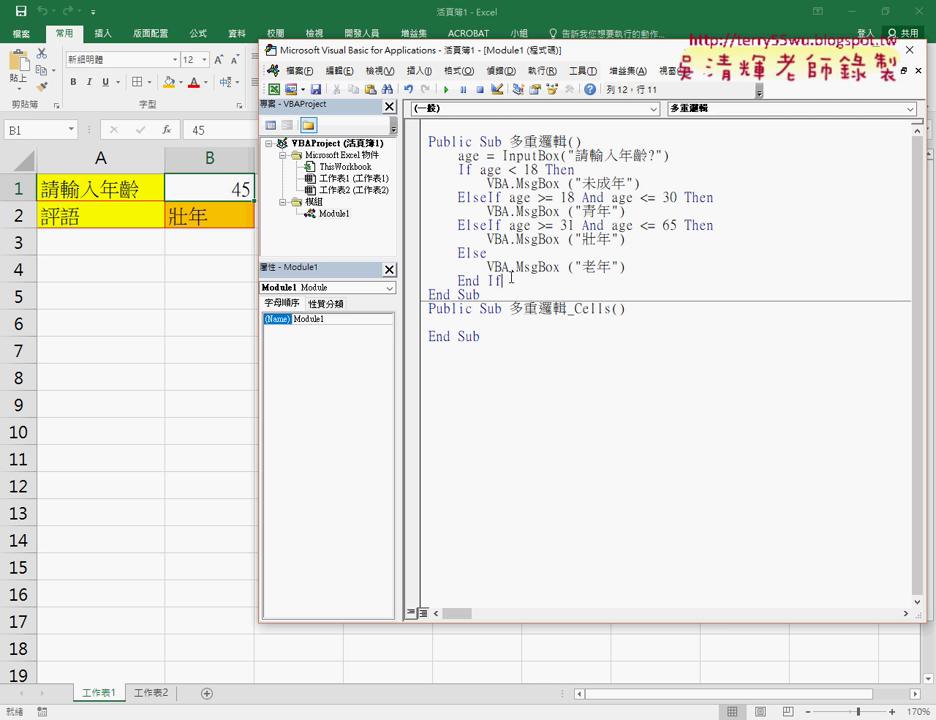
Step: Copy 多重邏輯's InputBox and If/ElseIf age logic into the empty 多重邏輯_Cells
{"action": "key", "text": "ctrl+c"}
{"action": "left_click", "coordinate": [428, 322]}
{"action": "key", "text": "ctrl+v"}
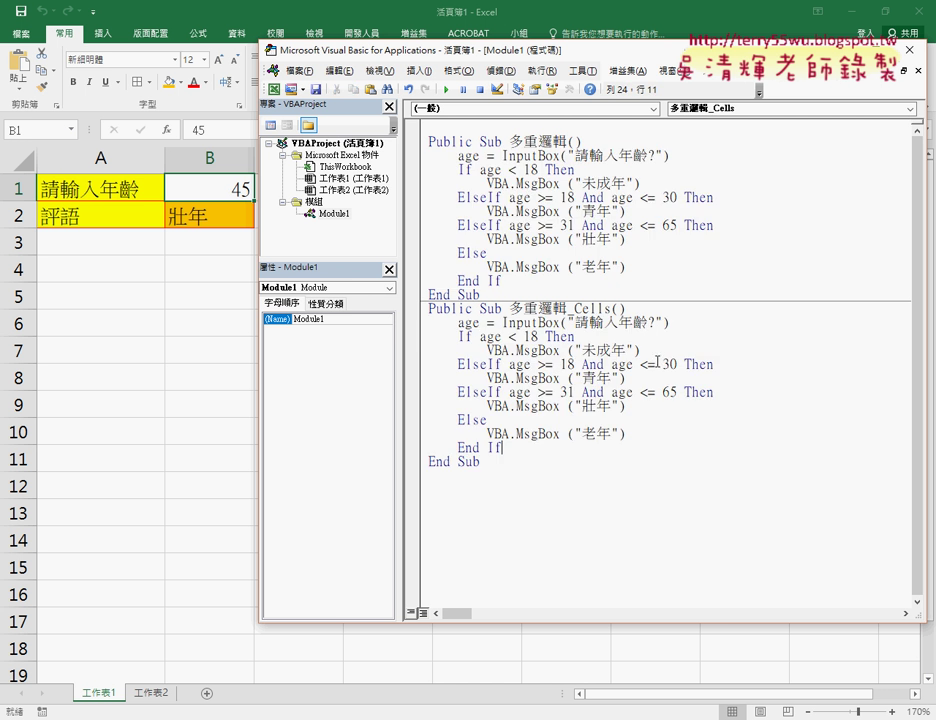
{"action": "left_click", "coordinate": [503, 323]}
{"action": "left_click_drag", "start_coordinate": [503, 323], "coordinate": [563, 324]}
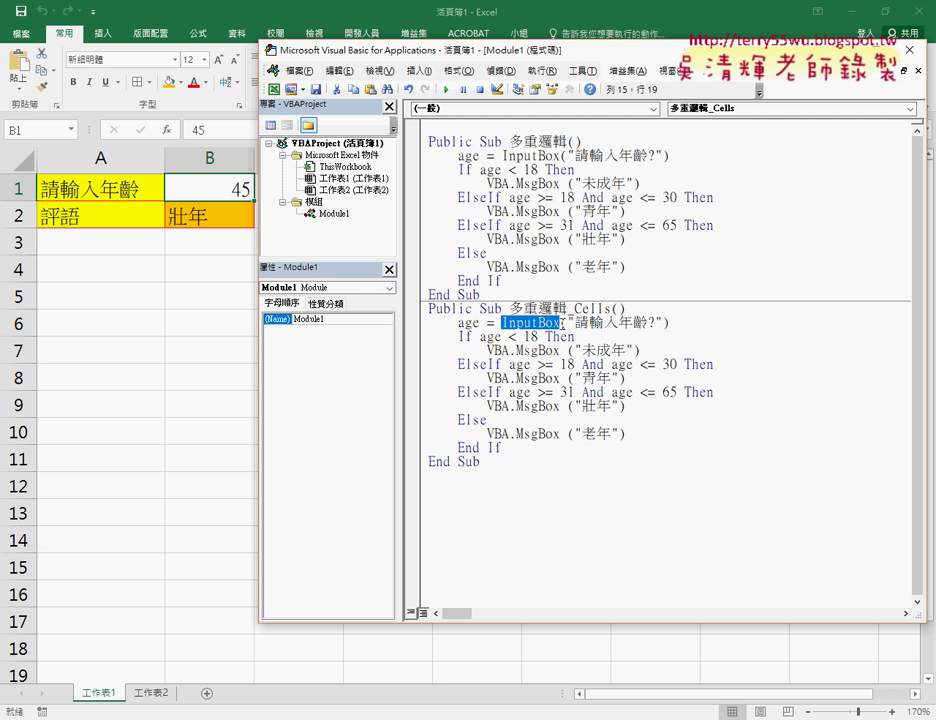
{"action": "left_click_drag", "start_coordinate": [385, 45], "coordinate": [415, 49]}
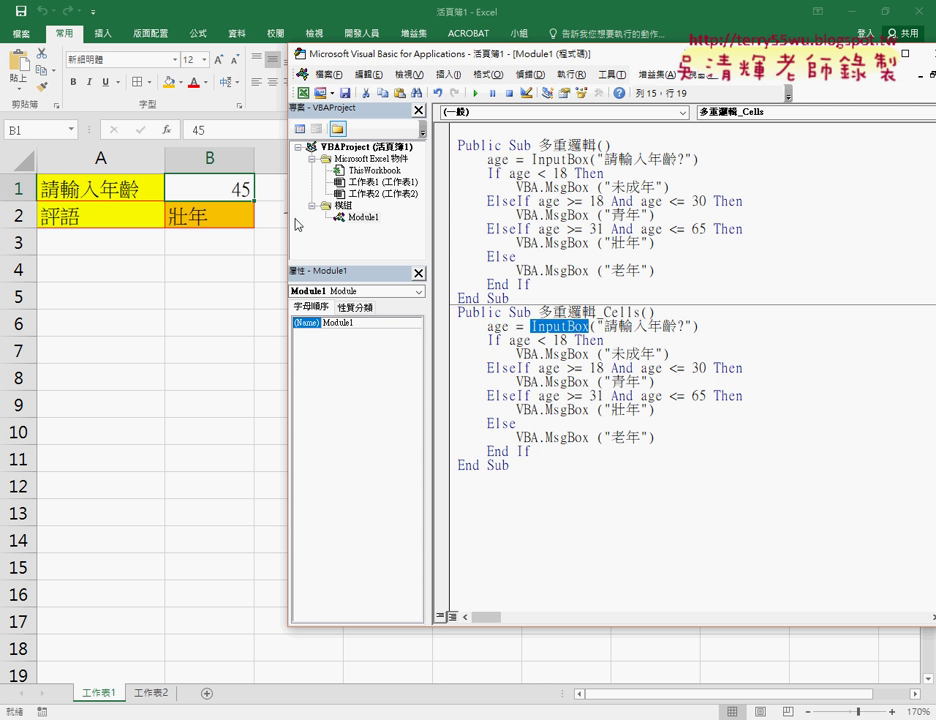
Step: Rewrite the age line in 多重邏輯_Cells as age = cells(1,"B")
{"action": "left_click", "coordinate": [584, 340]}
{"action": "left_click_drag", "start_coordinate": [531, 326], "coordinate": [698, 326]}
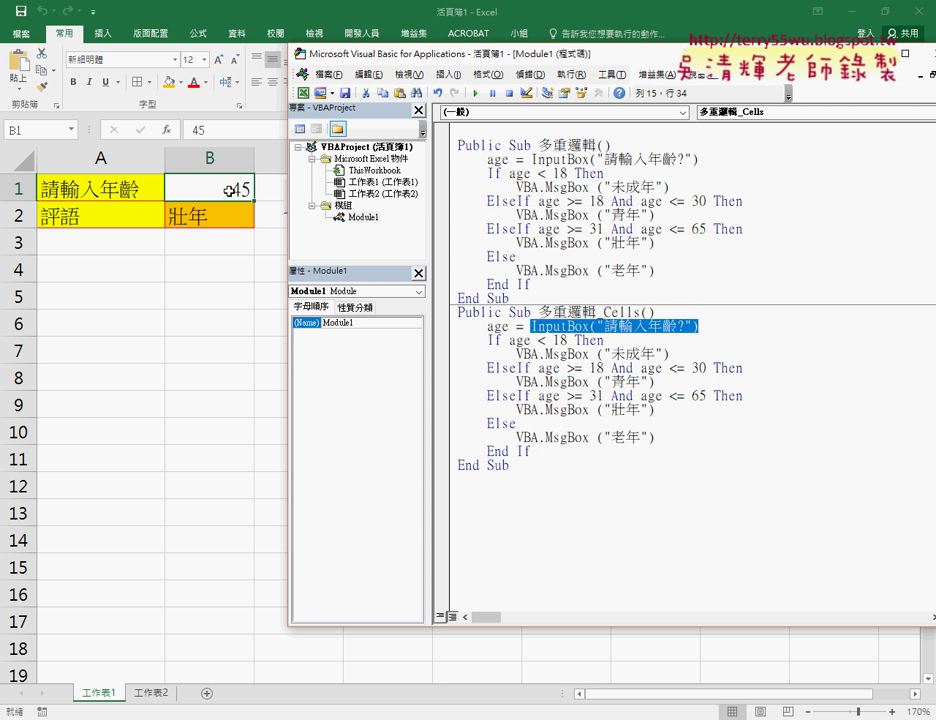
{"action": "type", "text": "c"}
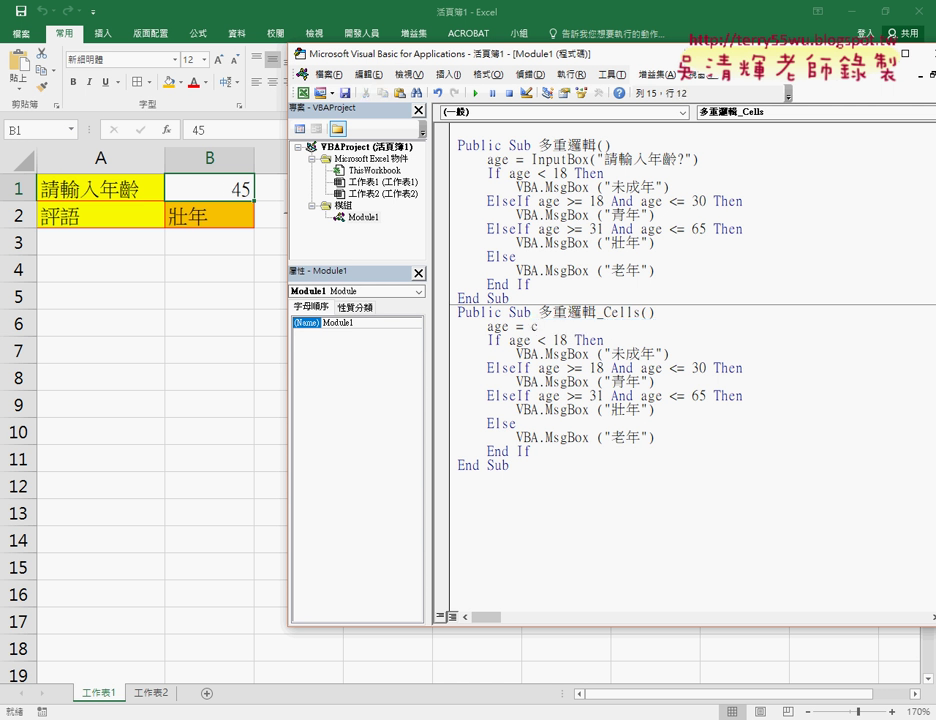
{"action": "type", "text": "el"}
{"action": "type", "text": "ls"}
{"action": "key", "text": "BackSpace"}
{"action": "type", "text": "s"}
{"action": "type", "text": "("}
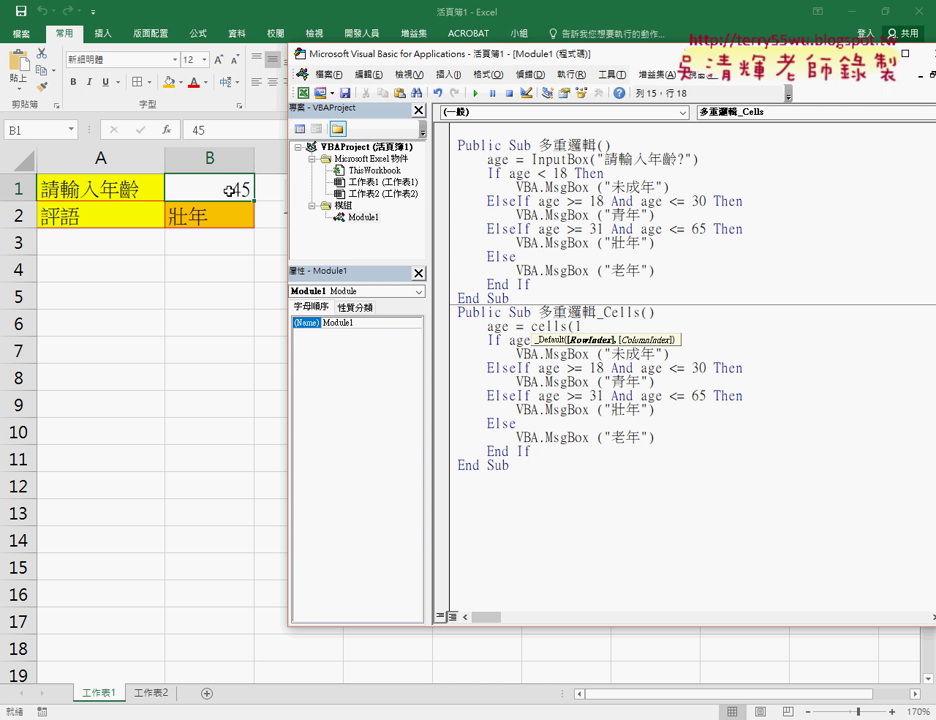
{"action": "type", "text": "1,"}
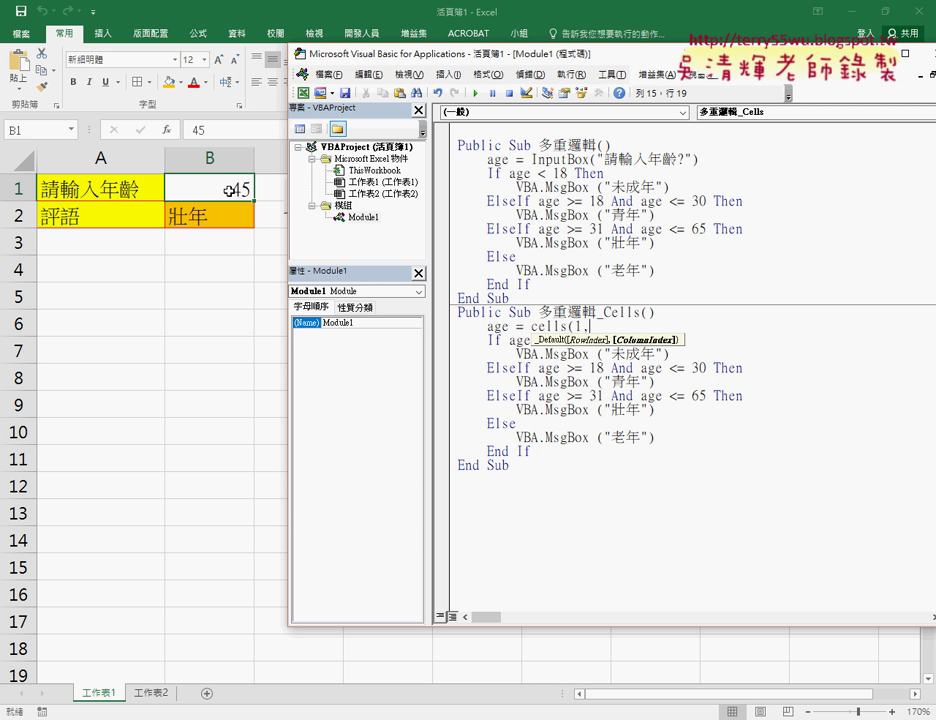
{"action": "type", "text": "2"}
{"action": "key", "text": "BackSpace"}
{"action": "type", "text": "\""}
{"action": "type", "text": "B"}
{"action": "type", "text": "\""}
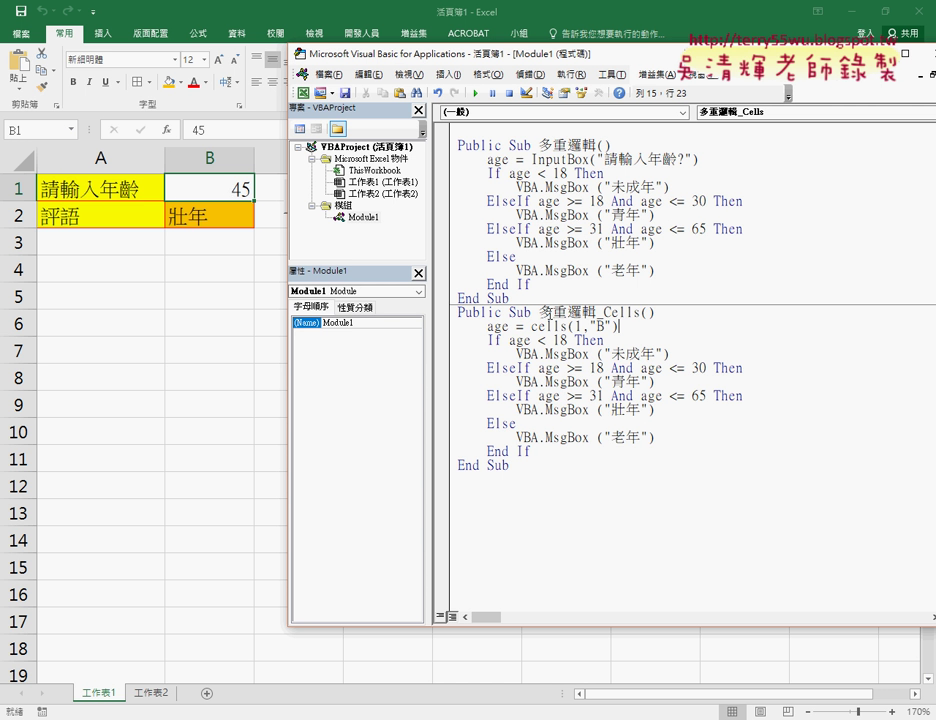
{"action": "mouse_move", "coordinate": [588, 326]}
{"action": "left_mouse_down"}
{"action": "mouse_move", "coordinate": [619, 328]}
{"action": "mouse_move", "coordinate": [610, 328]}
{"action": "left_mouse_up"}
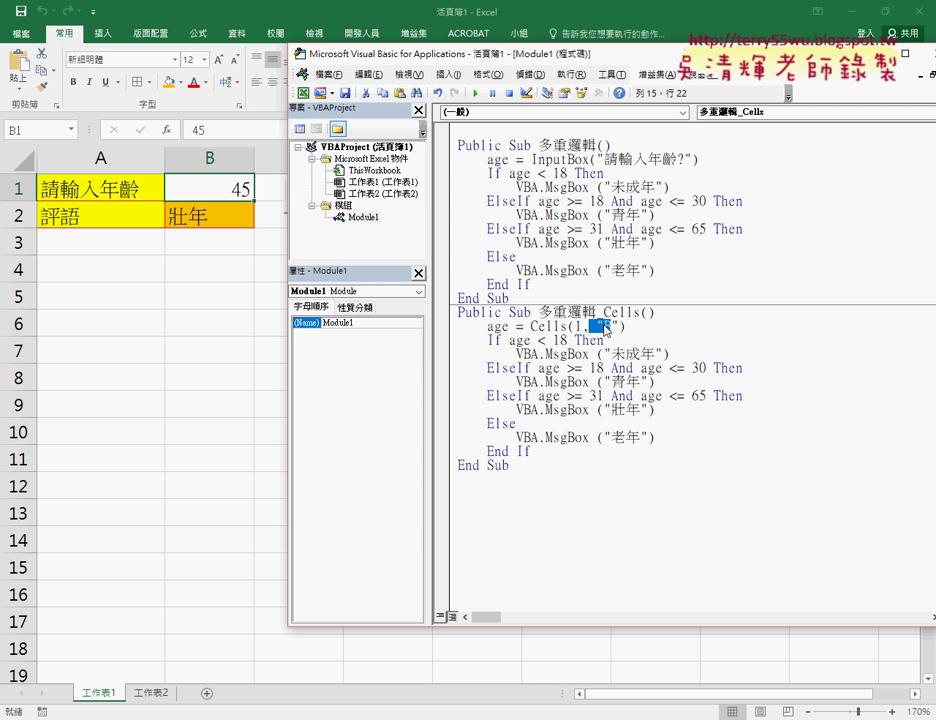
{"action": "type", "text": "B"}
{"action": "left_click_drag", "start_coordinate": [626, 327], "coordinate": [530, 327]}
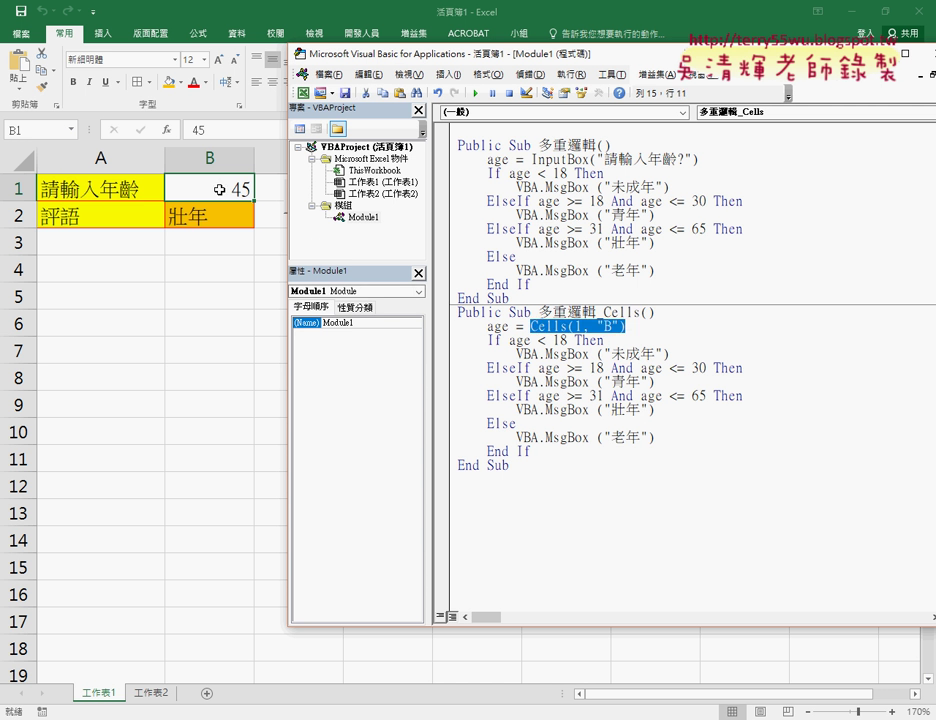
{"action": "left_click_drag", "start_coordinate": [508, 327], "coordinate": [488, 327]}
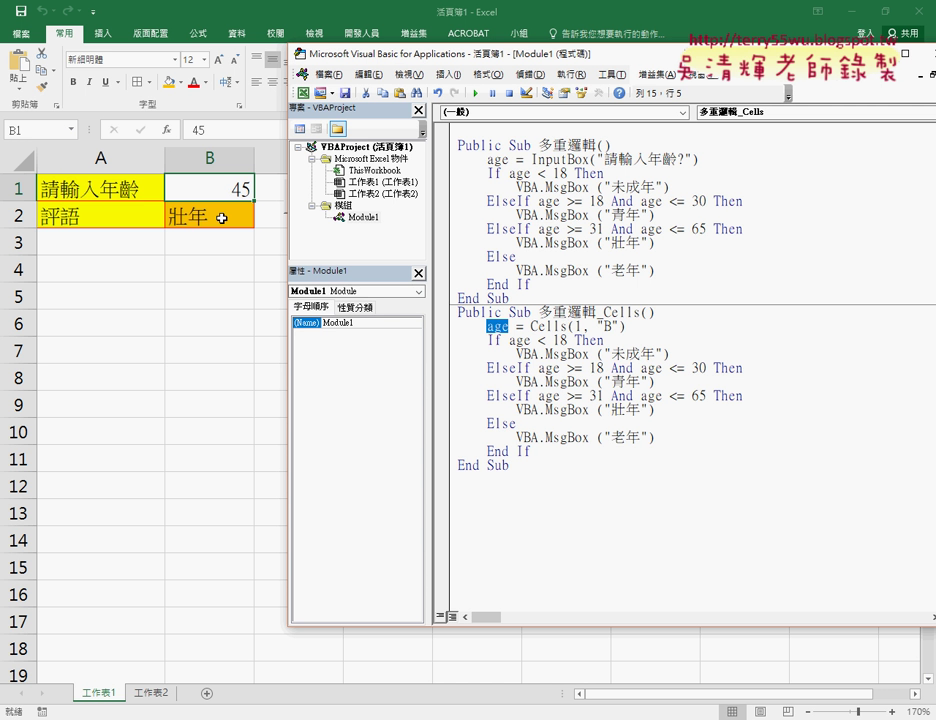
{"action": "left_click_drag", "start_coordinate": [516, 354], "coordinate": [601, 354]}
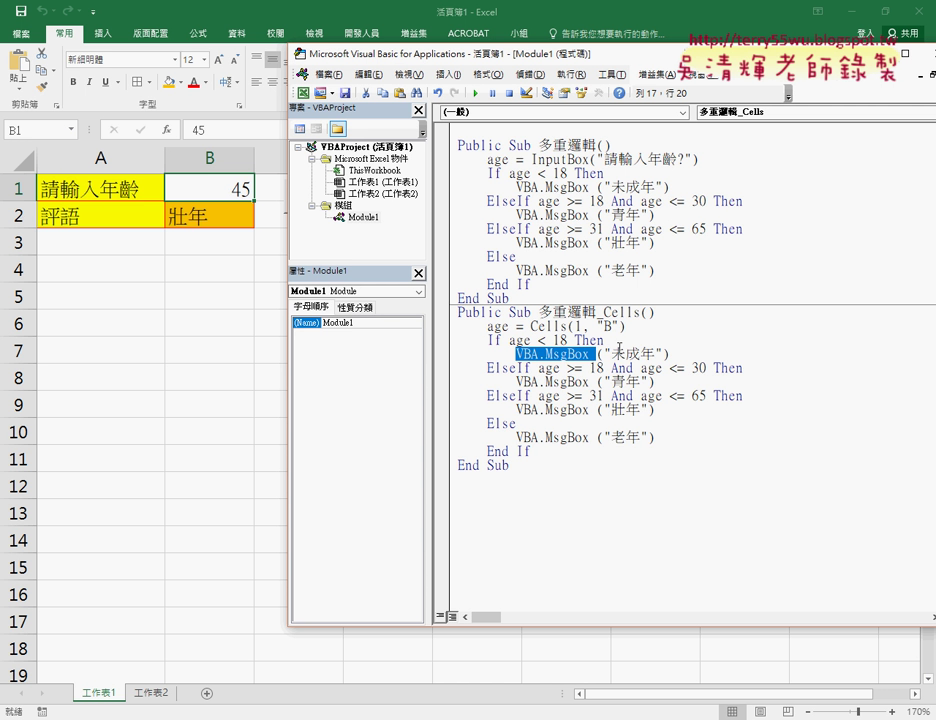
{"action": "left_click_drag", "start_coordinate": [626, 327], "coordinate": [531, 327]}
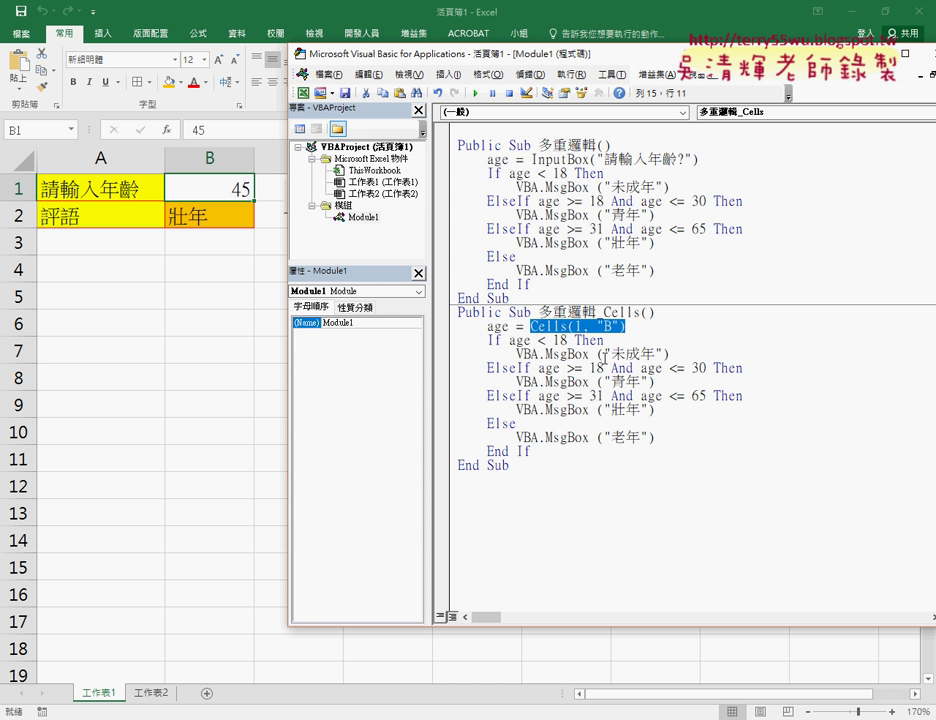
Step: Turn the 未成年 branch's MsgBox into a Cells(2, "B") = assignment
{"action": "left_click_drag", "start_coordinate": [605, 354], "coordinate": [516, 354]}
{"action": "key", "text": "ctrl+v"}
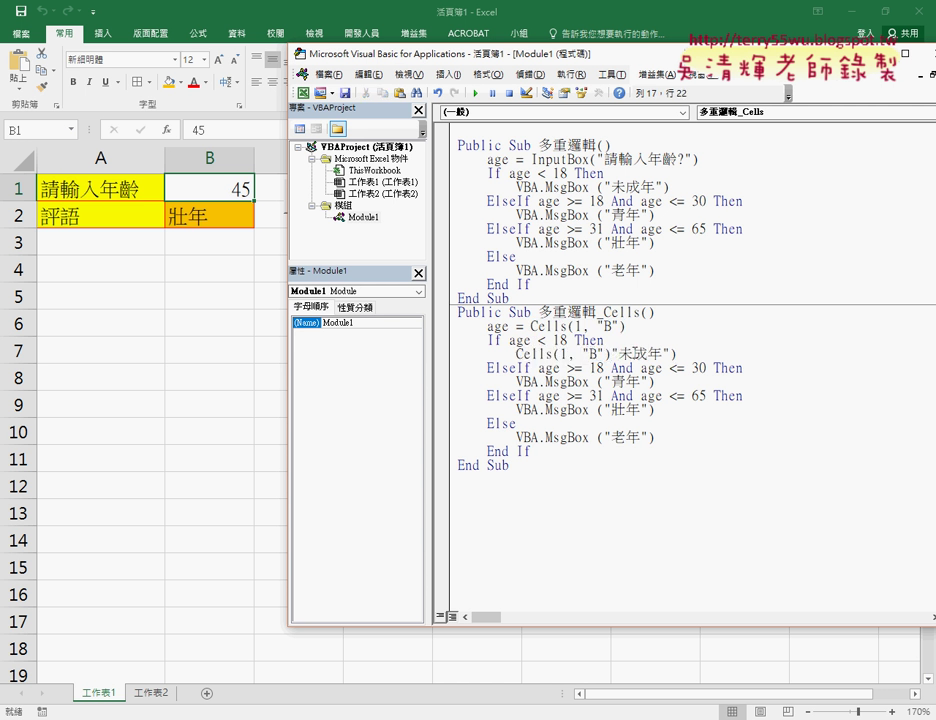
{"action": "type", "text": "="}
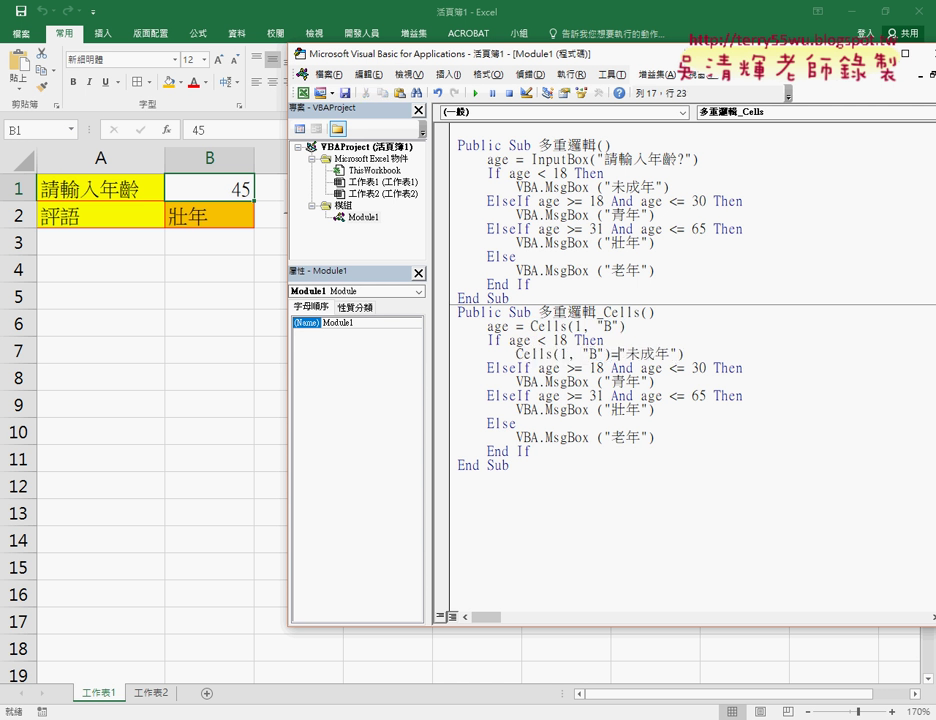
{"action": "key", "text": "End"}
{"action": "key", "text": "BackSpace"}
{"action": "key", "text": "Left"}
{"action": "key", "text": "Left"}
{"action": "key", "text": "Left"}
{"action": "key", "text": "Left"}
{"action": "key", "text": "Left"}
{"action": "key", "text": "Left"}
{"action": "key", "text": "Left"}
{"action": "key", "text": "Left"}
{"action": "key", "text": "Left"}
{"action": "key", "text": "Left"}
{"action": "key", "text": "Delete"}
{"action": "type", "text": "2"}
Step: Replace the 青年, 壯年 and 老年 MsgBox calls with the same Cells(2, "B") = assignment
{"action": "left_click_drag", "start_coordinate": [612, 354], "coordinate": [517, 358]}
{"action": "key", "text": "ctrl+c"}
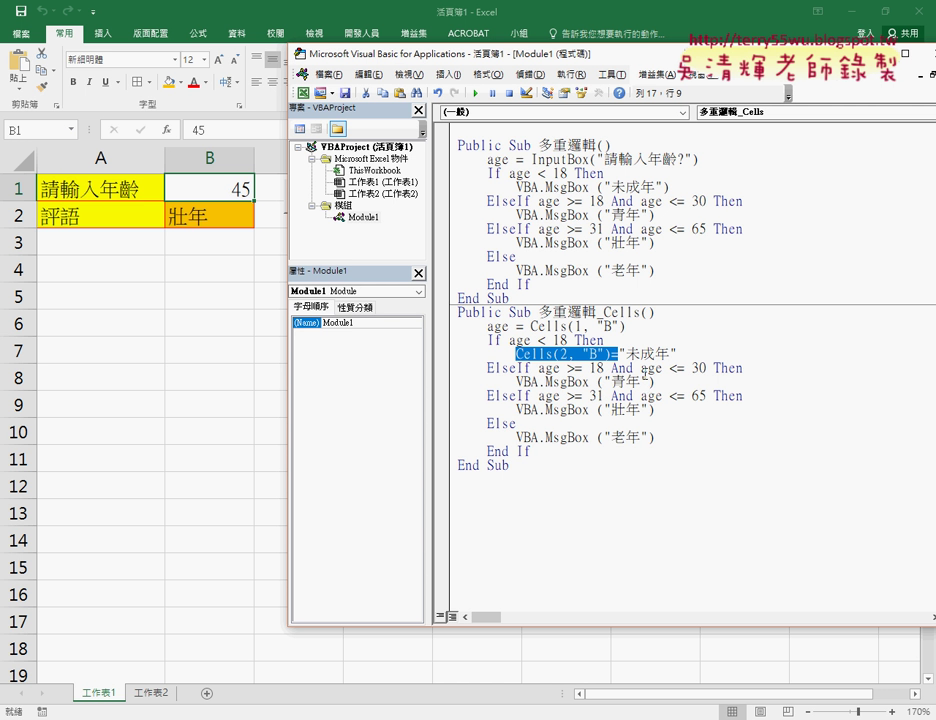
{"action": "left_click_drag", "start_coordinate": [604, 383], "coordinate": [517, 383]}
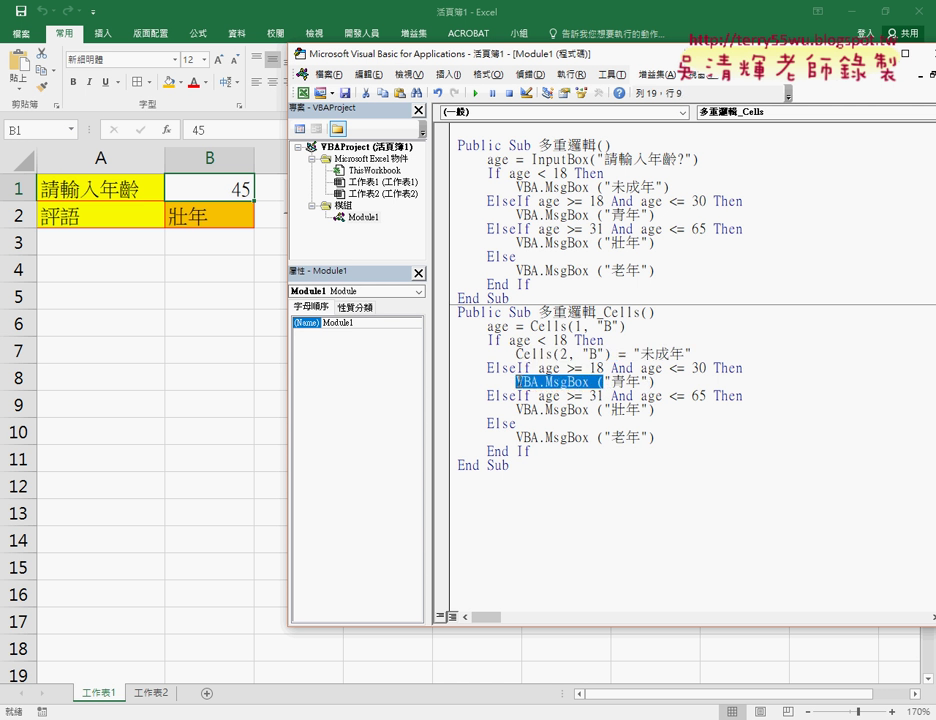
{"action": "key", "text": "ctrl+v"}
{"action": "left_click_drag", "start_coordinate": [661, 383], "coordinate": [671, 384]}
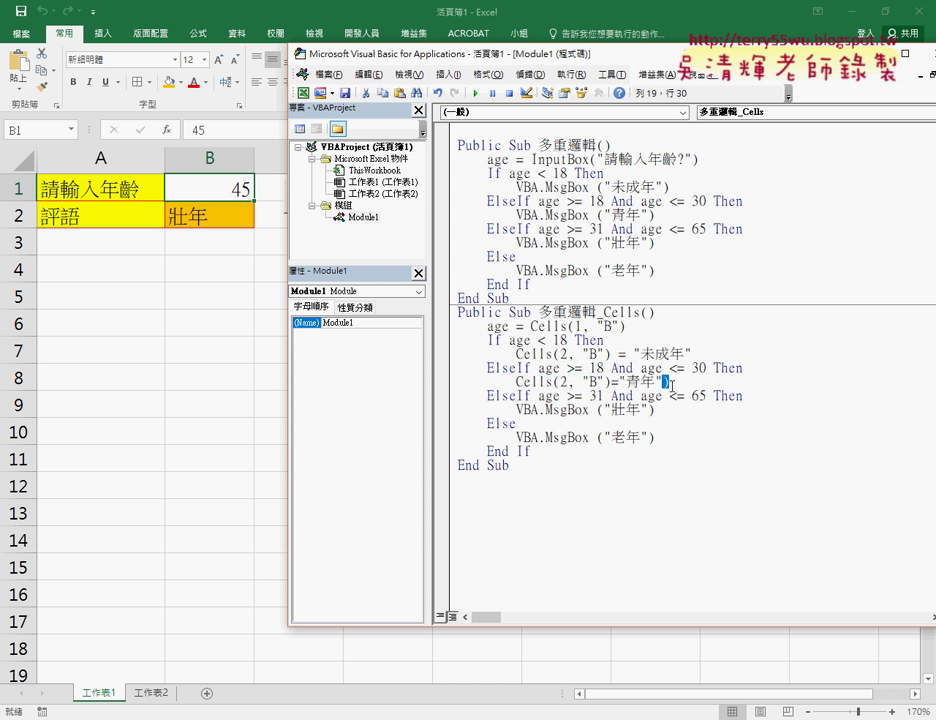
{"action": "key", "text": "Delete"}
{"action": "left_click_drag", "start_coordinate": [604, 410], "coordinate": [518, 411]}
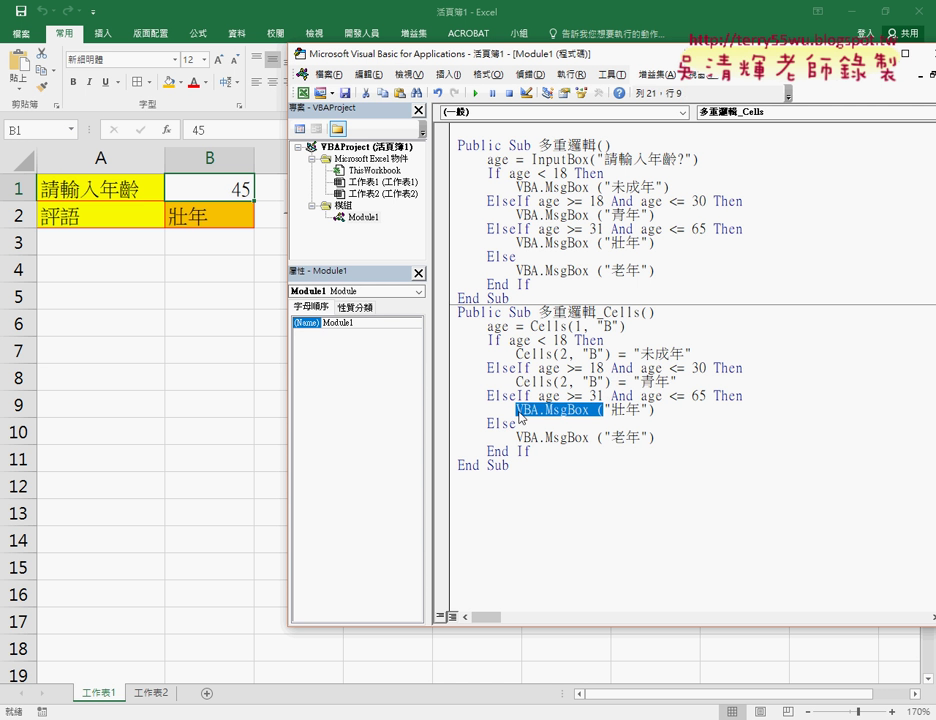
{"action": "key", "text": "ctrl+v"}
{"action": "left_click_drag", "start_coordinate": [661, 410], "coordinate": [671, 410]}
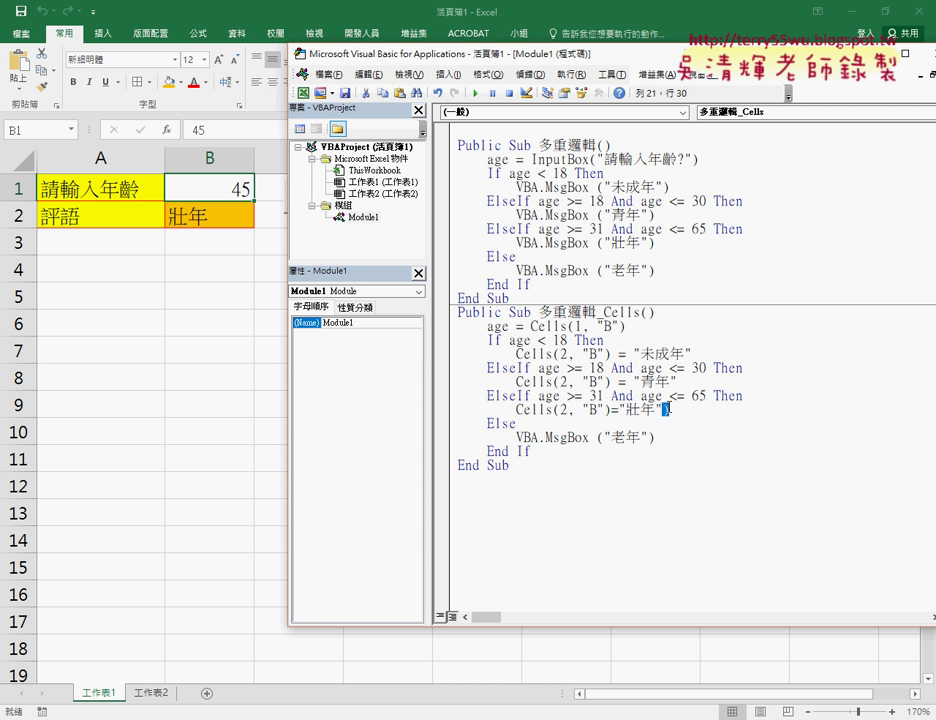
{"action": "key", "text": "Delete"}
{"action": "left_click_drag", "start_coordinate": [604, 438], "coordinate": [518, 438]}
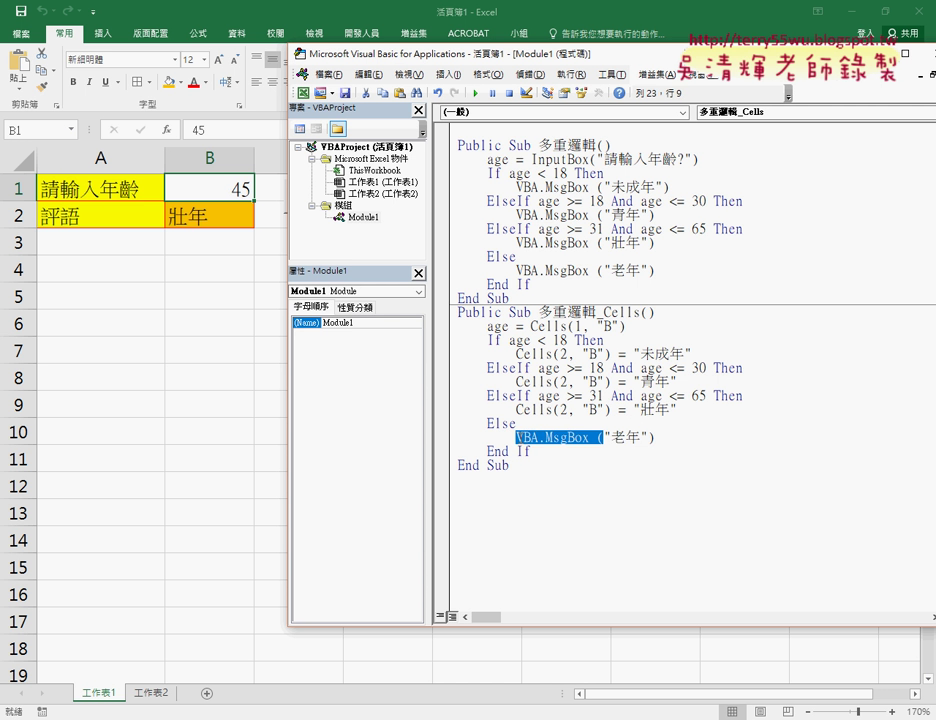
{"action": "key", "text": "ctrl+v"}
{"action": "left_click_drag", "start_coordinate": [661, 437], "coordinate": [671, 437]}
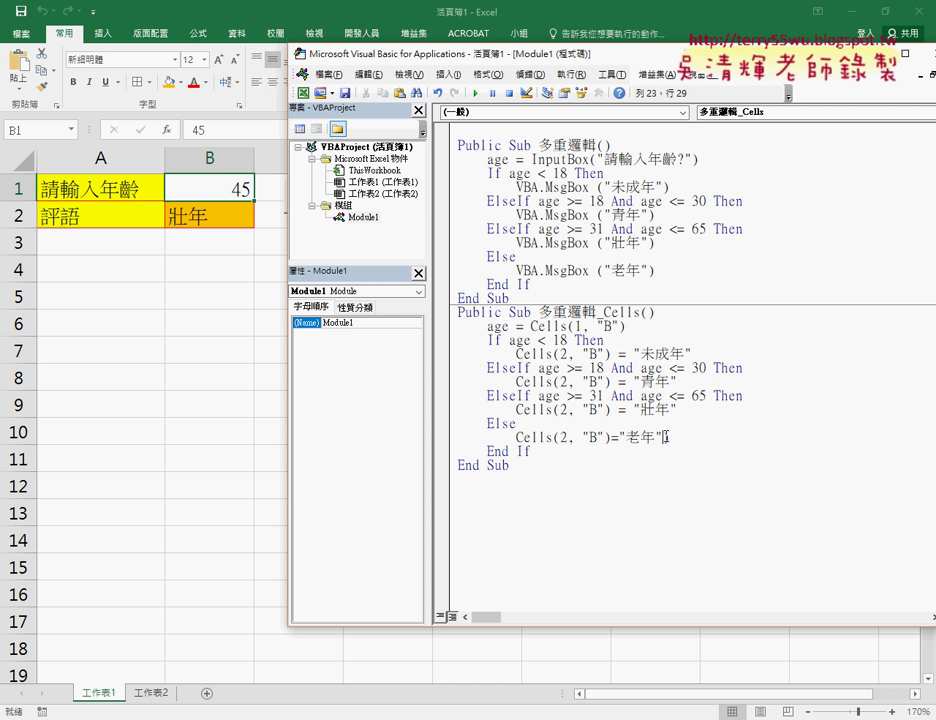
{"action": "key", "text": "Delete"}
Step: Remove the old button and draw a new form button over C1:D2 assigned to 多重邏輯_Cells
{"action": "left_click", "coordinate": [210, 350]}
{"action": "right_click", "coordinate": [344, 204]}
{"action": "left_click", "coordinate": [368, 213]}
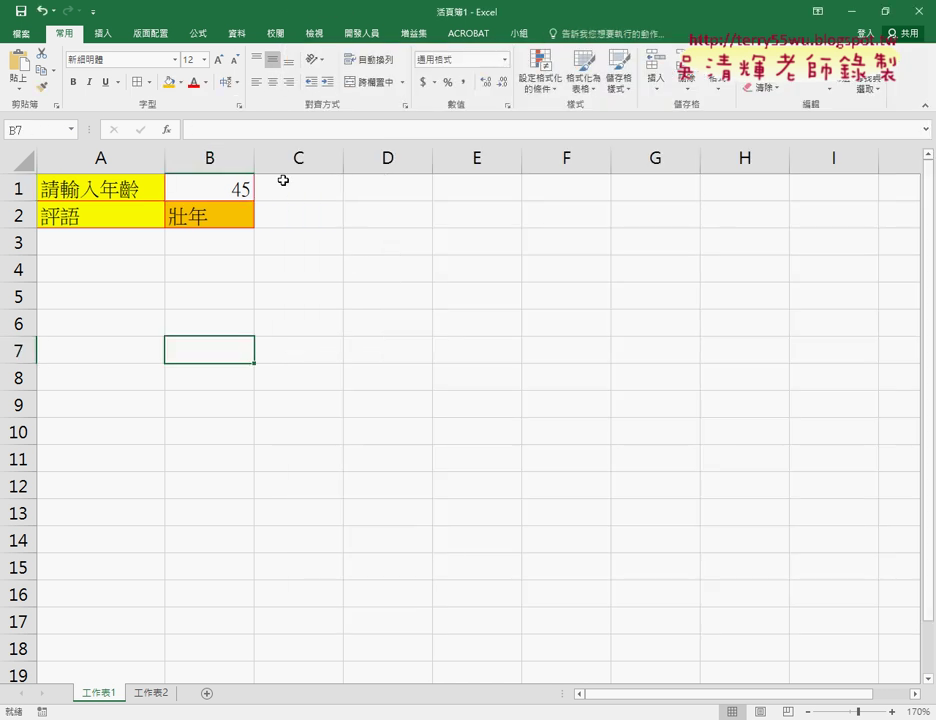
{"action": "left_click", "coordinate": [362, 34]}
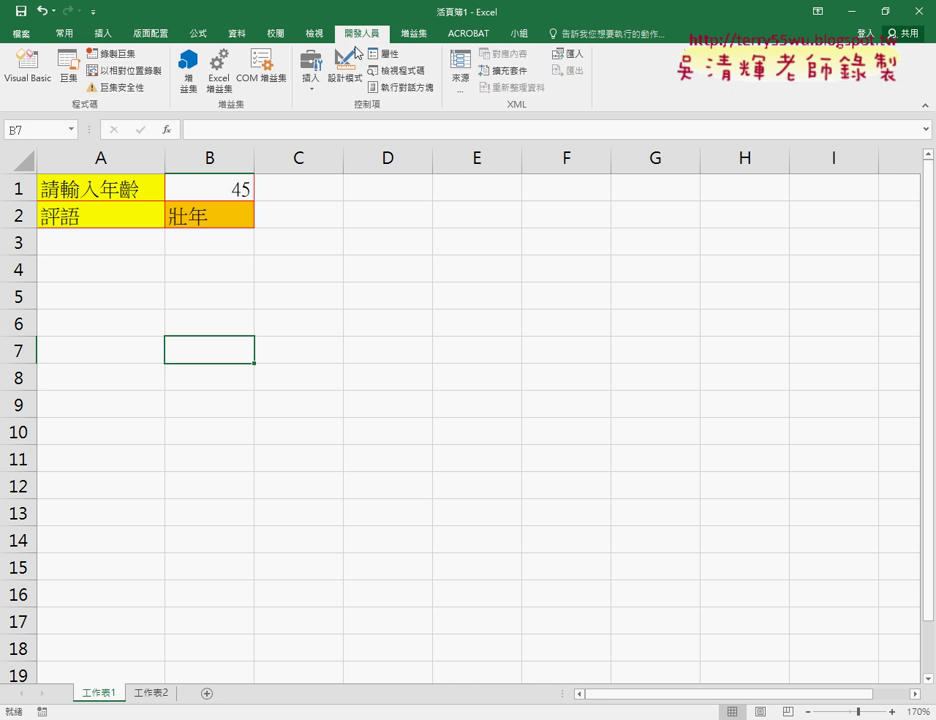
{"action": "left_click", "coordinate": [311, 80]}
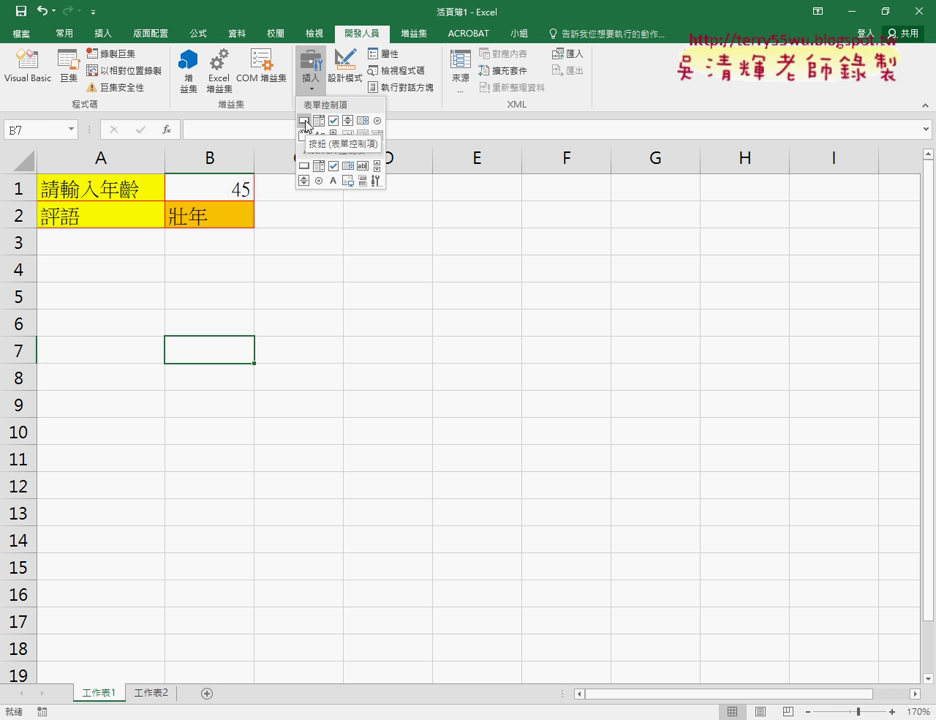
{"action": "left_click", "coordinate": [305, 122]}
{"action": "left_click_drag", "start_coordinate": [294, 185], "coordinate": [400, 223]}
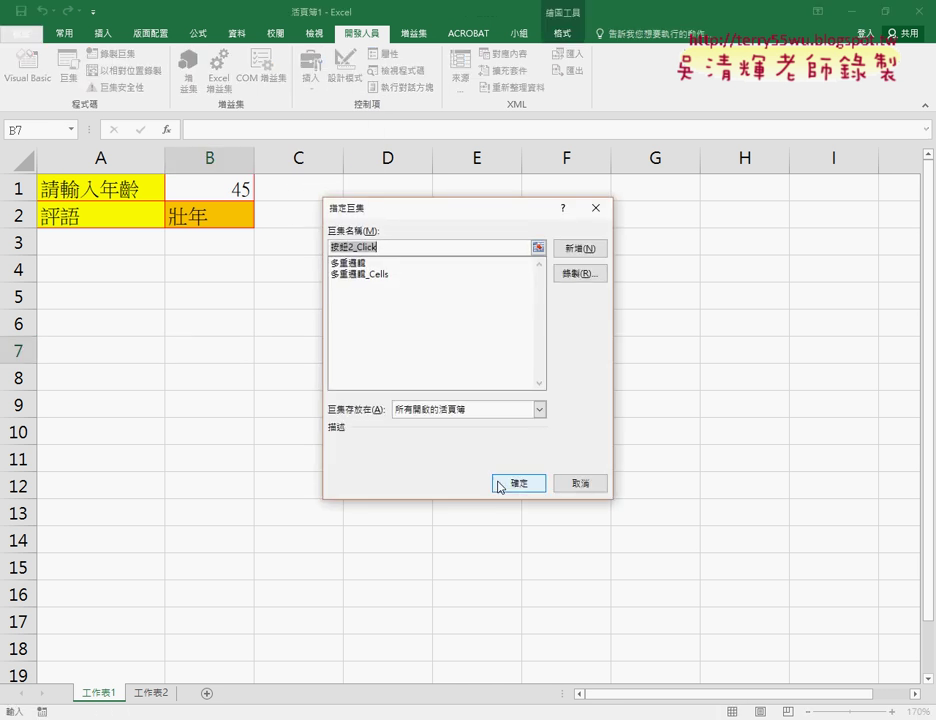
{"action": "left_click", "coordinate": [366, 275]}
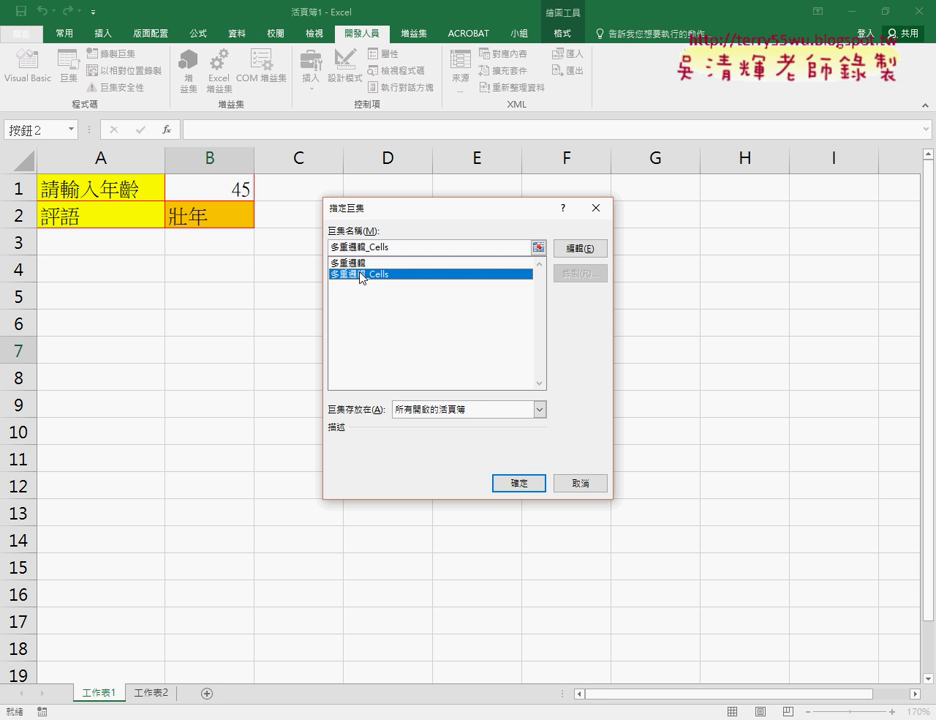
{"action": "left_click_drag", "start_coordinate": [325, 210], "coordinate": [361, 246]}
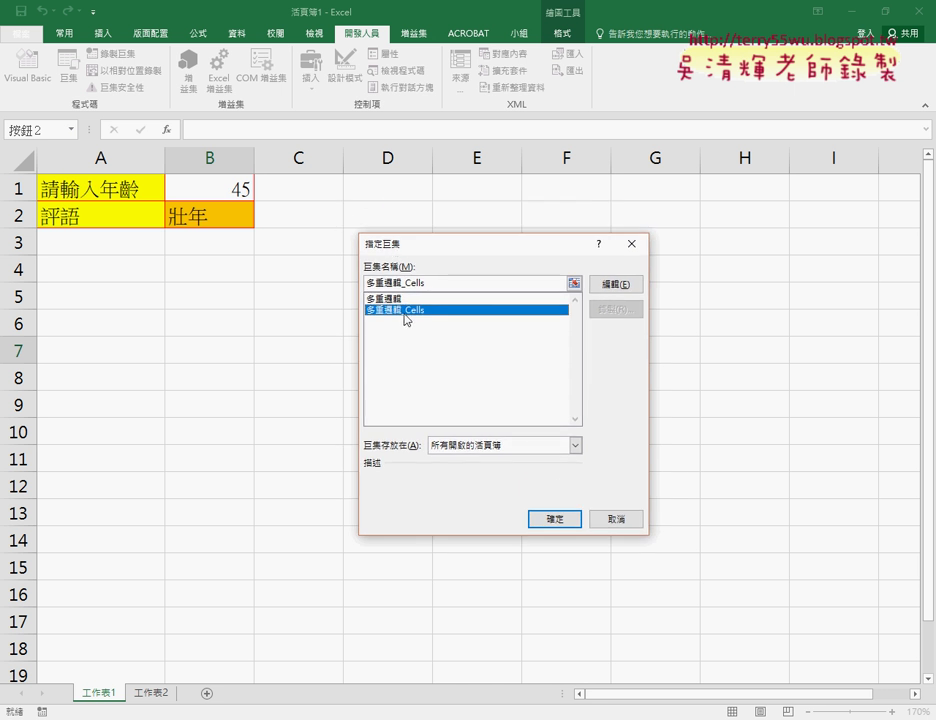
{"action": "left_click", "coordinate": [540, 519]}
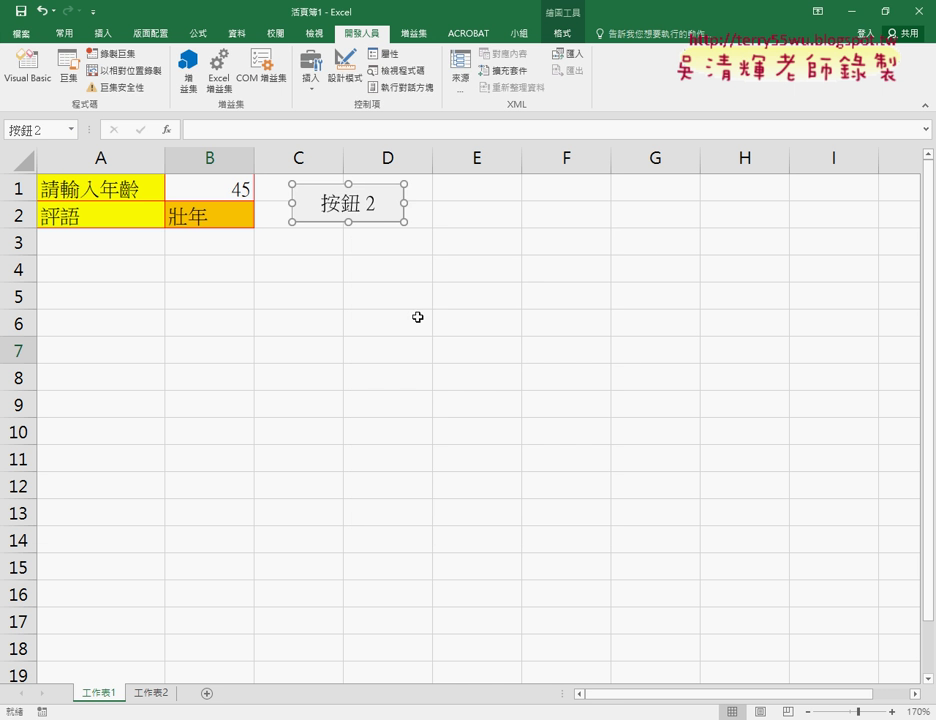
Step: Label the new button 確定
{"action": "left_click", "coordinate": [325, 207]}
{"action": "key", "text": "Delete"}
{"action": "key", "text": "Delete"}
{"action": "key", "text": "Delete"}
{"action": "key", "text": "Delete"}
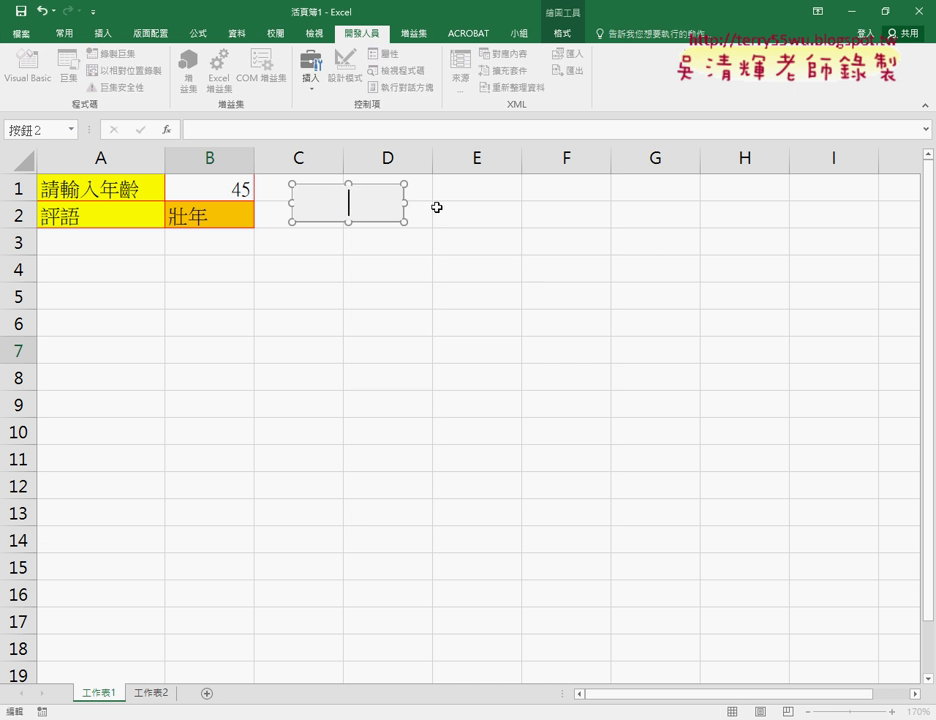
{"action": "type", "text": "ㄑㄩㄝˋ"}
{"action": "type", "text": "ㄉㄧㄥˋ"}
{"action": "key", "text": "Return"}
{"action": "left_click", "coordinate": [382, 312]}
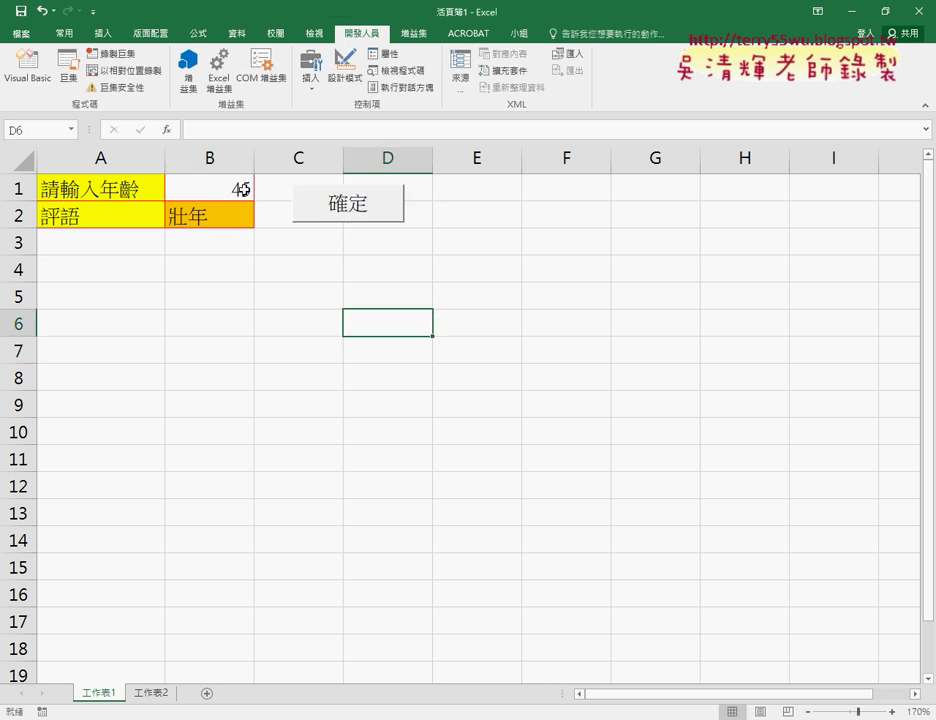
Step: Clear B1:B2, enter age 64 in B1 and run 確定 to get 壯年
{"action": "left_click_drag", "start_coordinate": [244, 188], "coordinate": [242, 211]}
{"action": "key", "text": "Delete"}
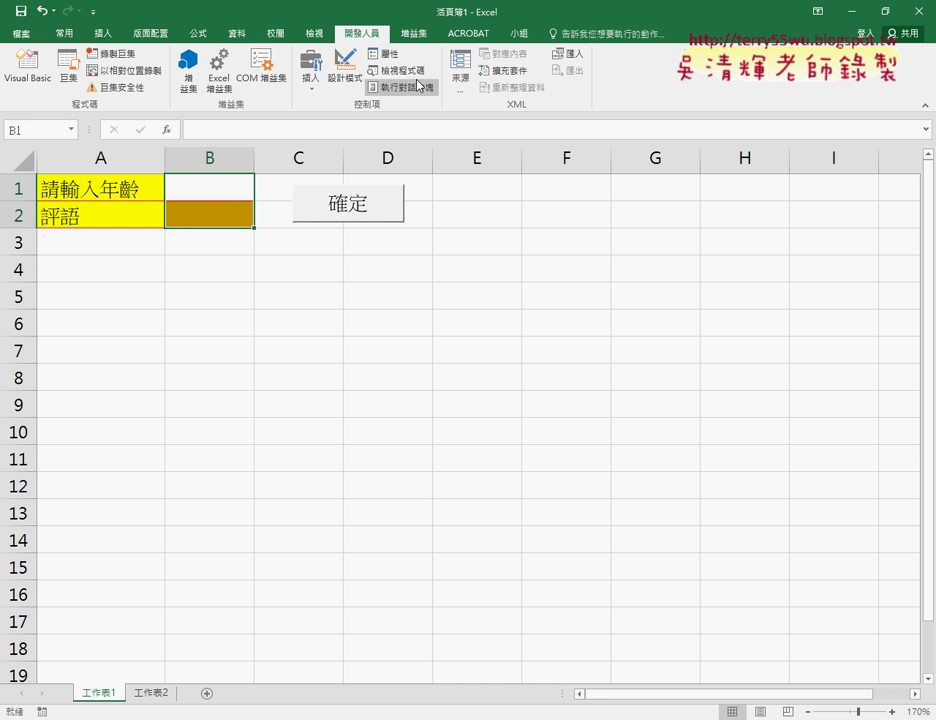
{"action": "left_click", "coordinate": [227, 195]}
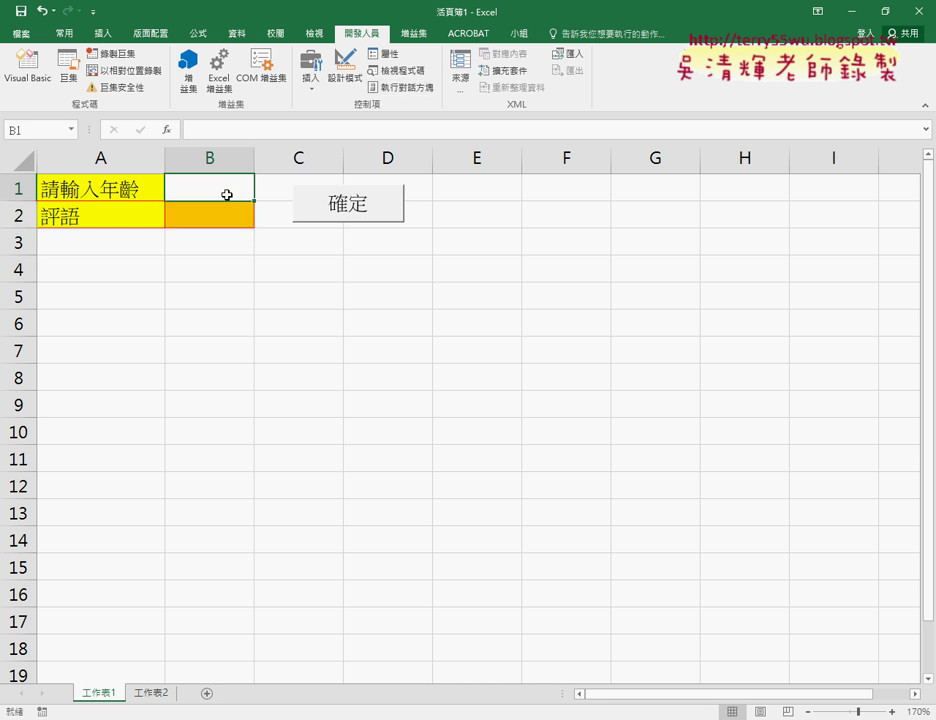
{"action": "type", "text": "64"}
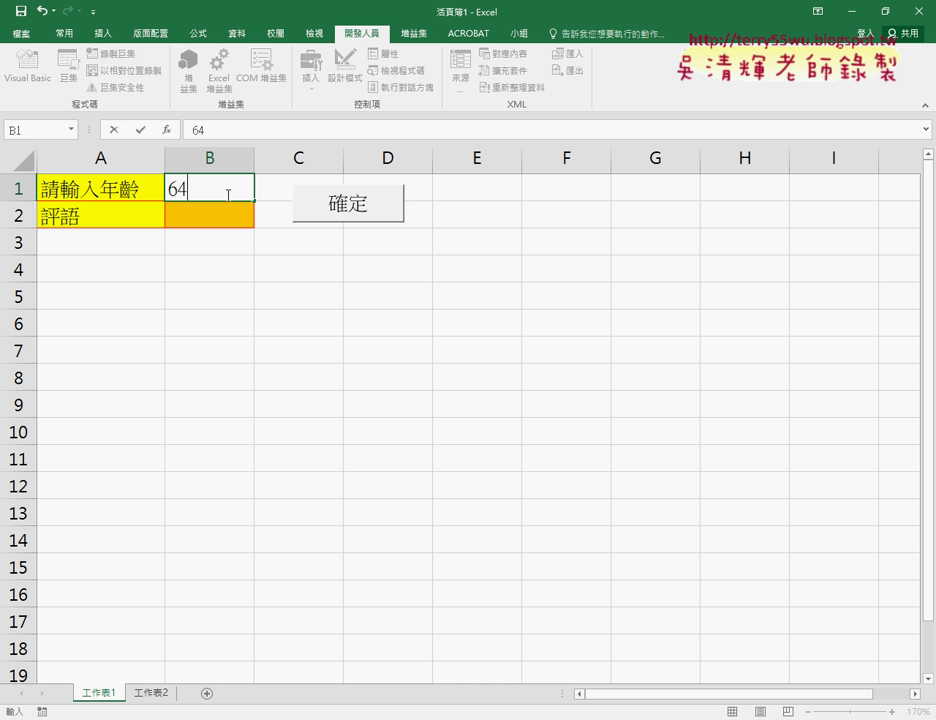
{"action": "left_click", "coordinate": [340, 213]}
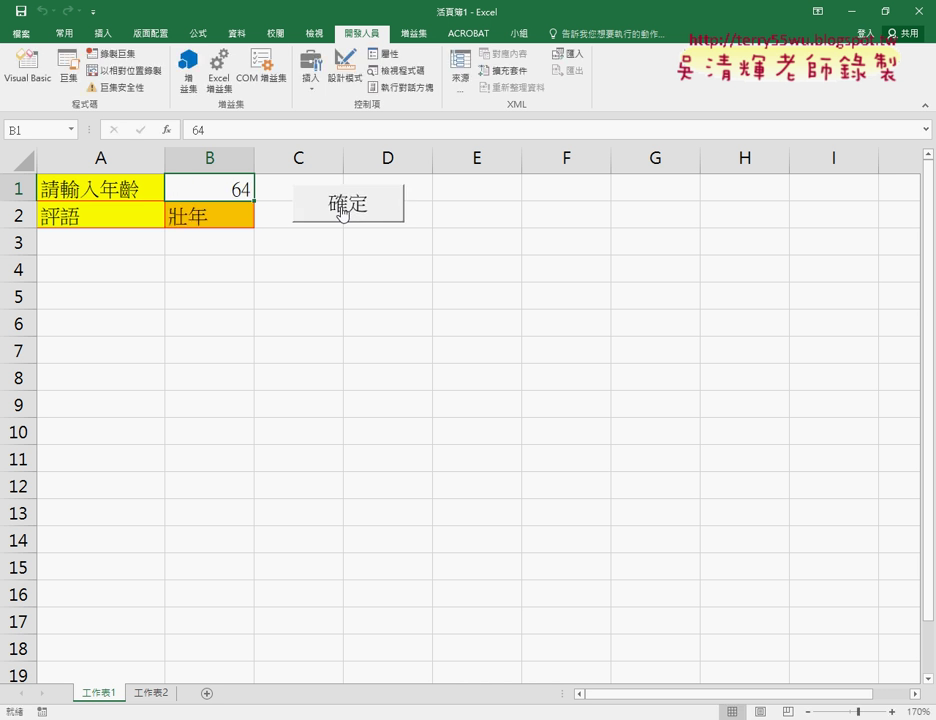
Step: Clear both cells, enter age 15 and run 確定 to get 未成年
{"action": "left_click_drag", "start_coordinate": [242, 188], "coordinate": [234, 211]}
{"action": "left_click", "coordinate": [236, 184]}
{"action": "key", "text": "Delete"}
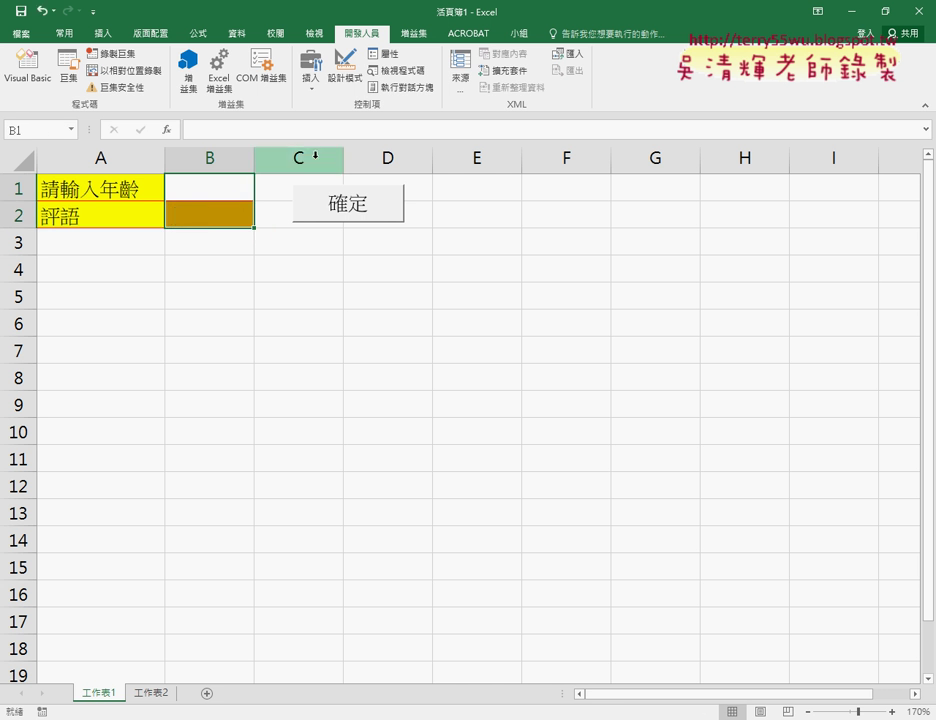
{"action": "left_click", "coordinate": [239, 191]}
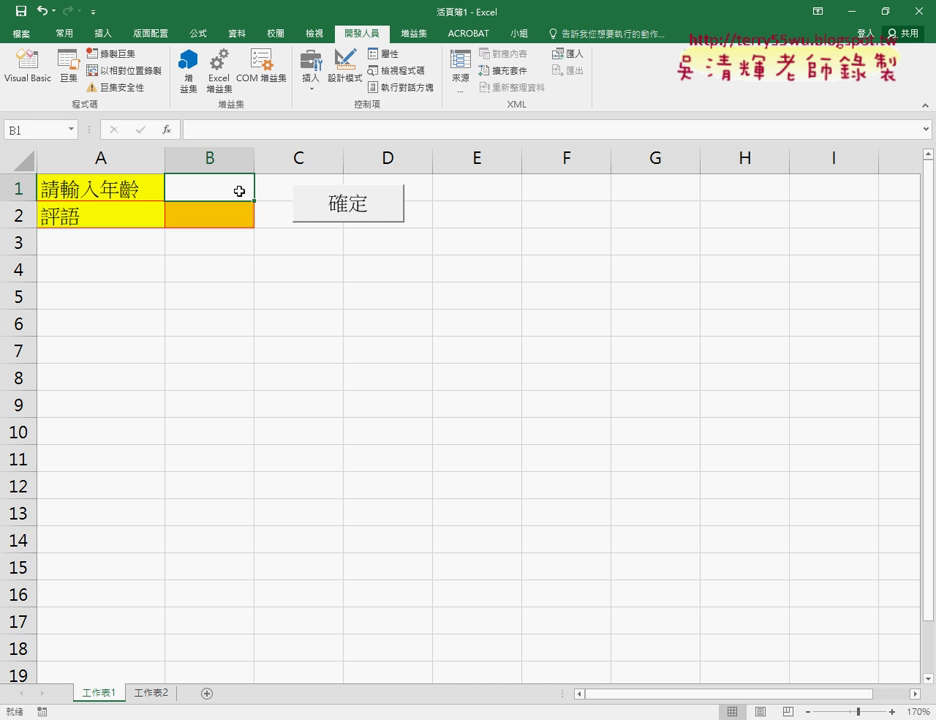
{"action": "type", "text": "15"}
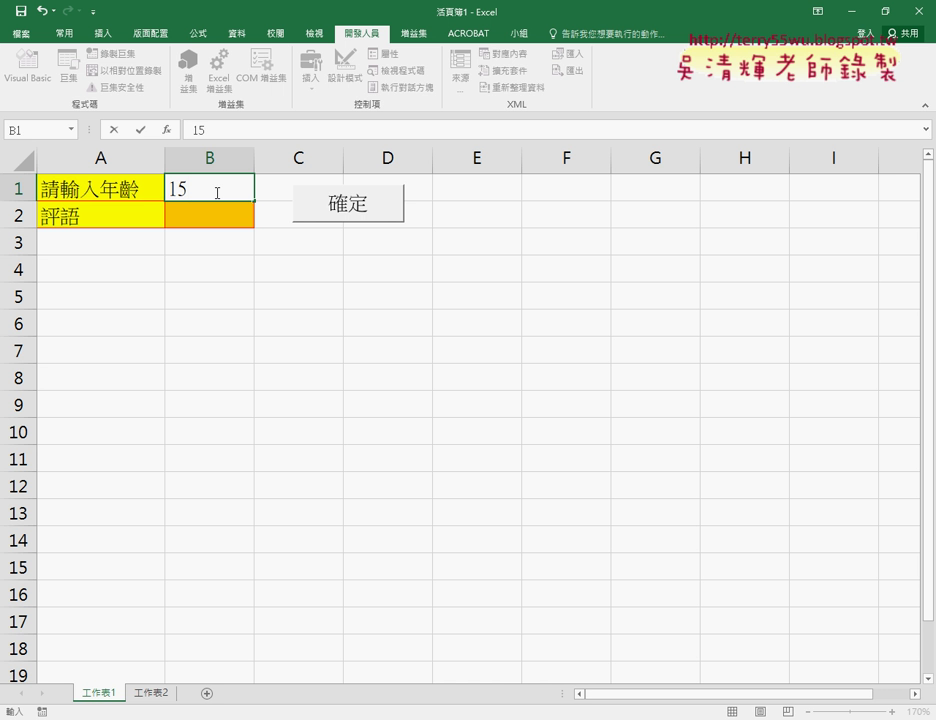
{"action": "left_click", "coordinate": [302, 269]}
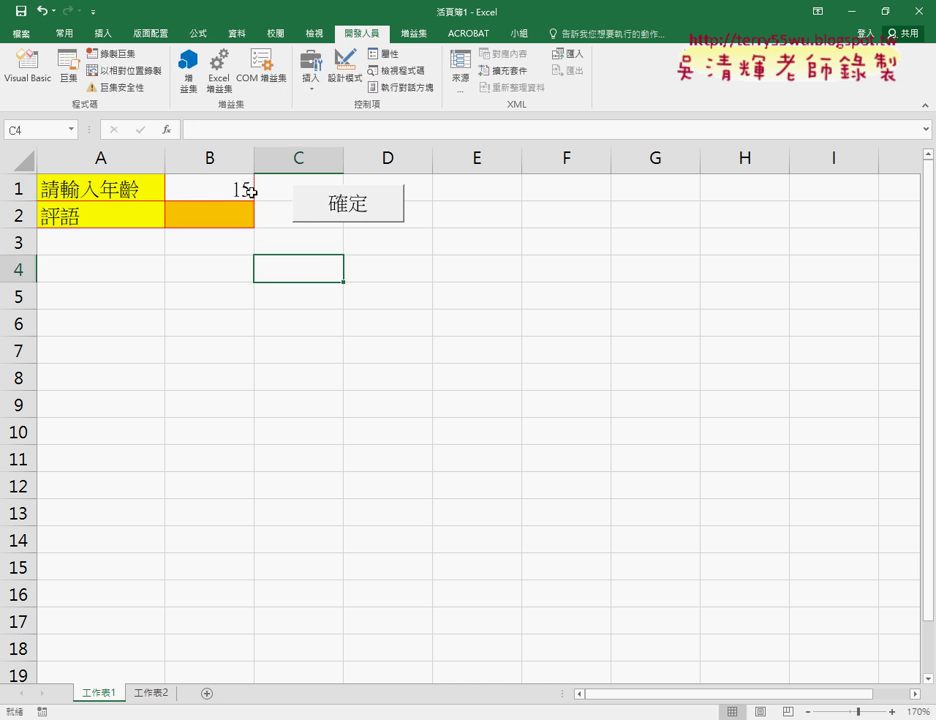
{"action": "left_click", "coordinate": [338, 207]}
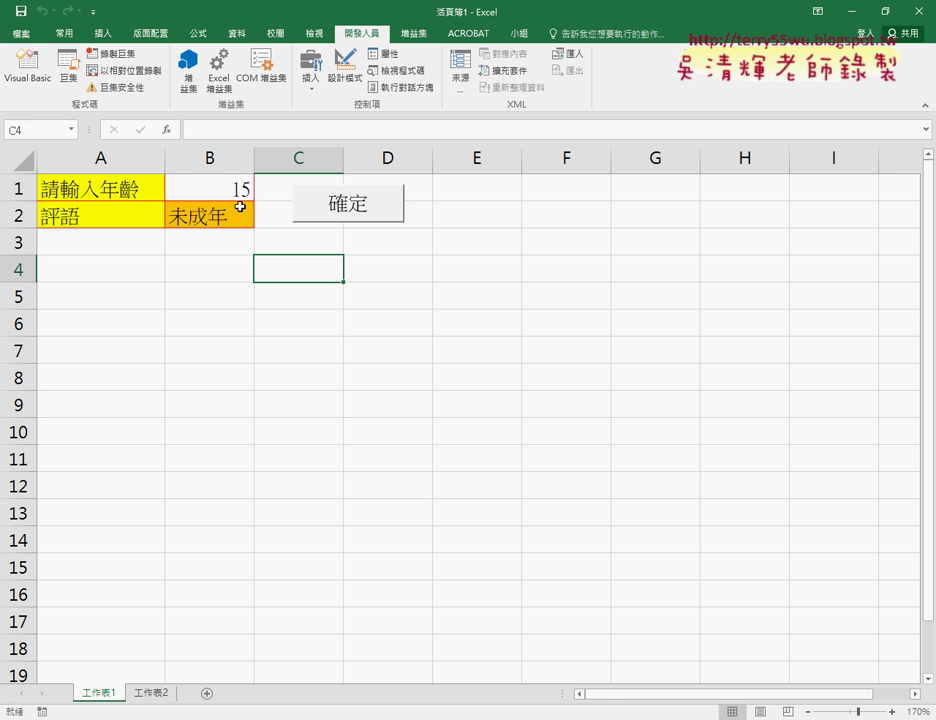
Step: Clear B1:B2 again and reselect B1
{"action": "left_click_drag", "start_coordinate": [234, 195], "coordinate": [233, 215]}
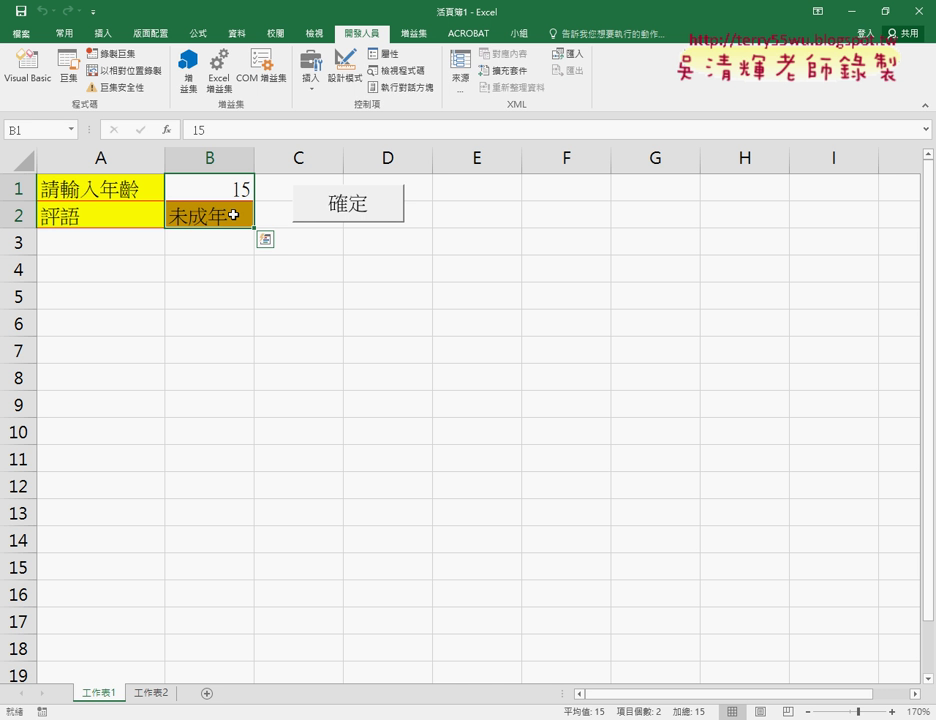
{"action": "key", "text": "Delete"}
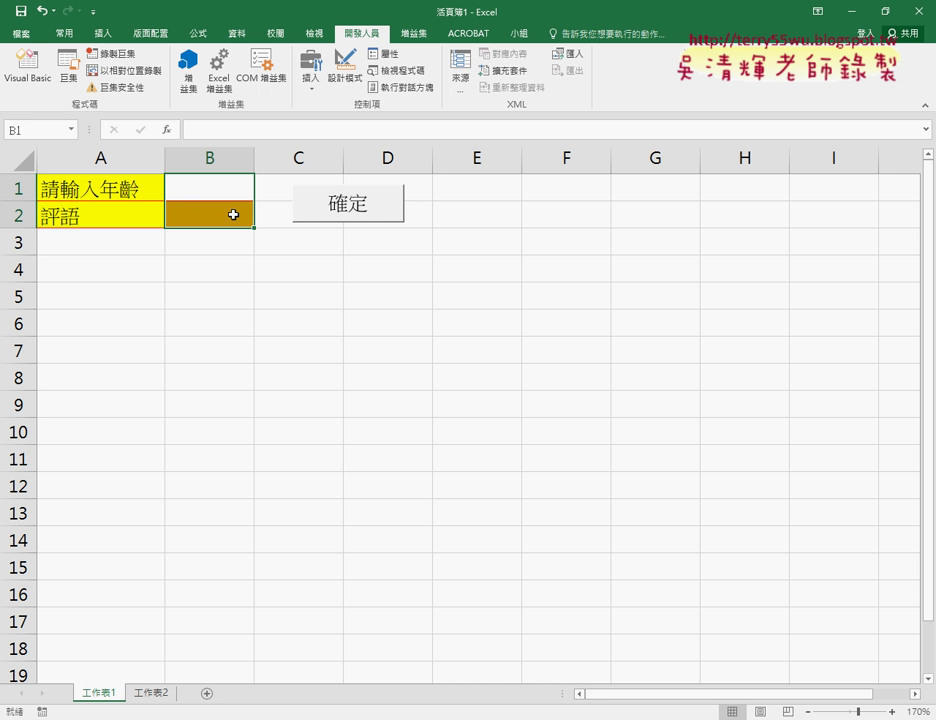
{"action": "left_click", "coordinate": [227, 190]}
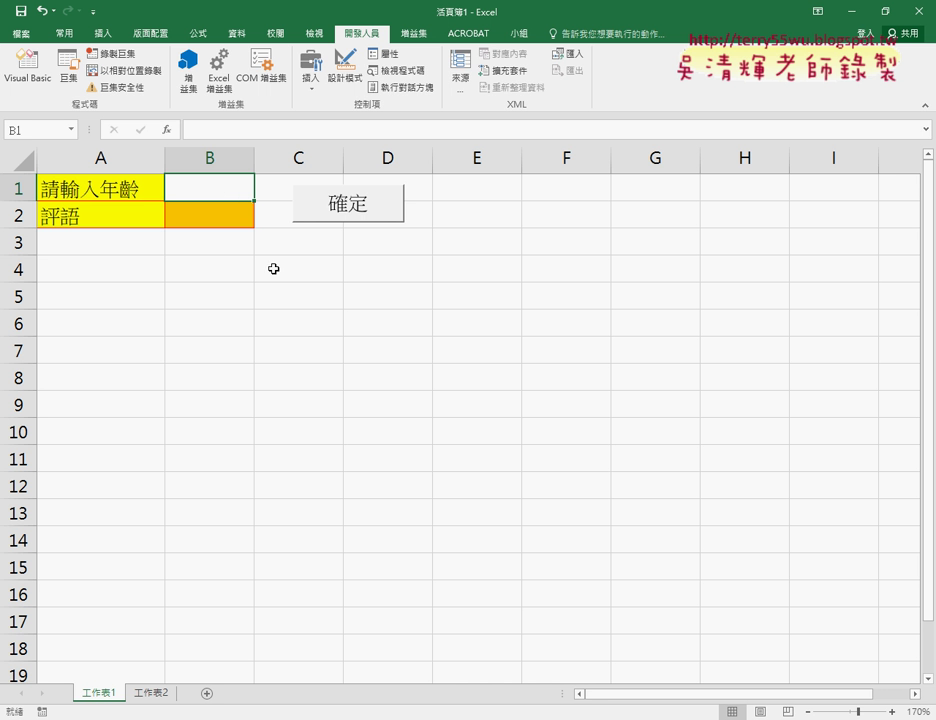
Step: Switch to the Visual Basic editor and select the 工作表1 object in the Project Explorer
{"action": "mouse_move", "coordinate": [392, 717]}
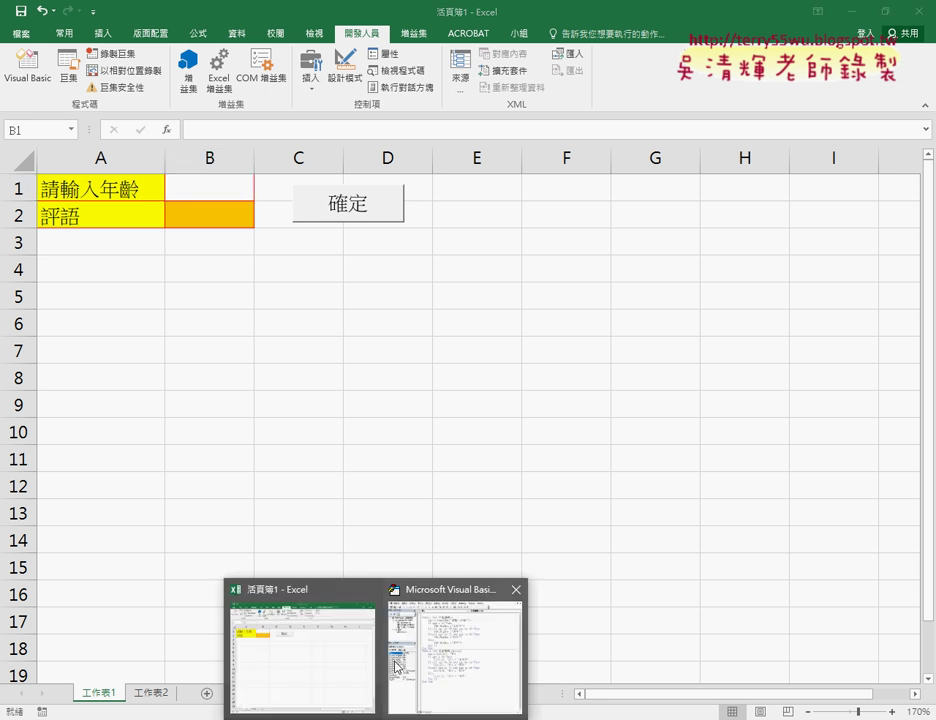
{"action": "left_click", "coordinate": [425, 630]}
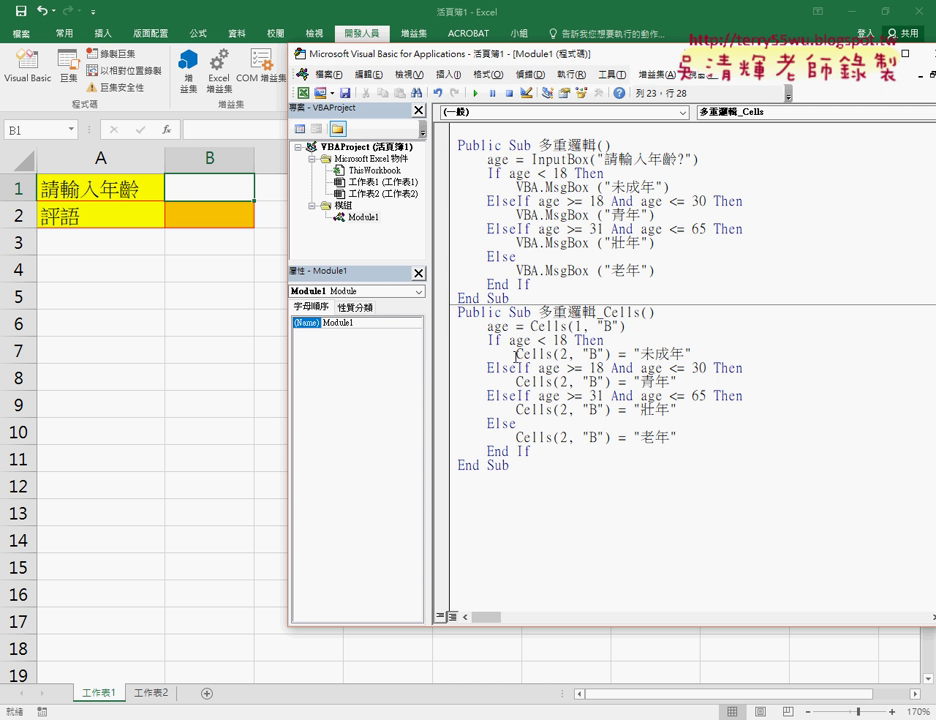
{"action": "left_click_drag", "start_coordinate": [516, 355], "coordinate": [613, 356]}
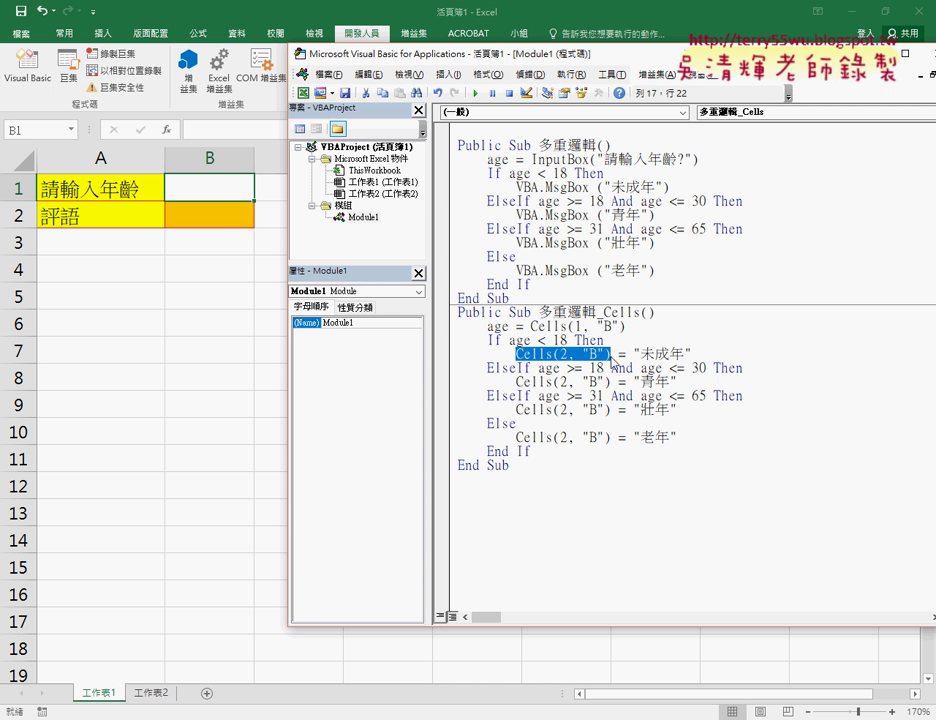
{"action": "left_click_drag", "start_coordinate": [124, 709], "coordinate": [133, 680]}
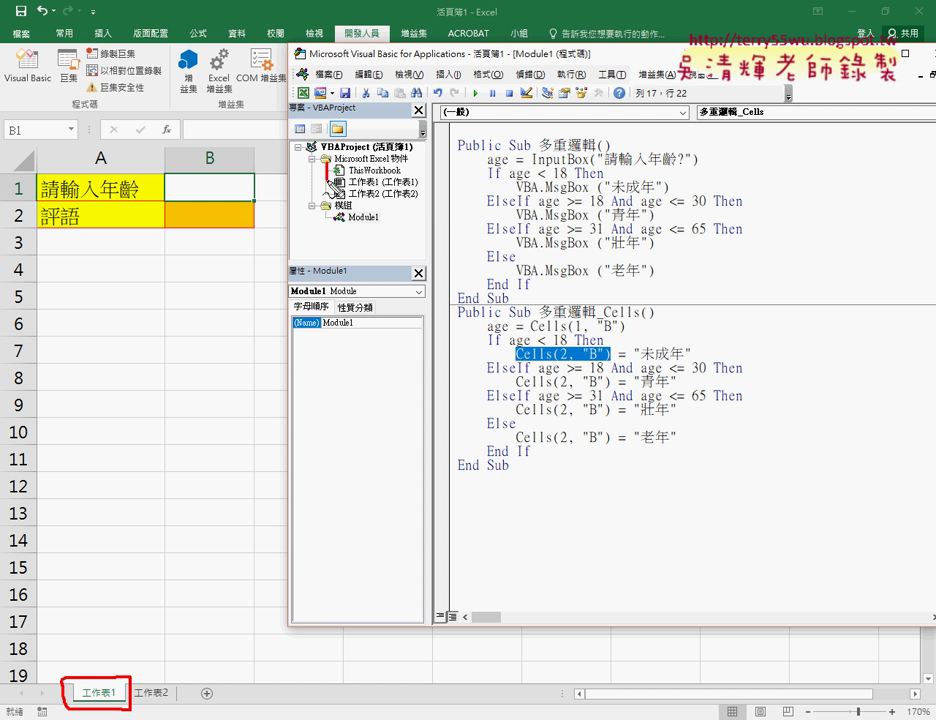
{"action": "mouse_move", "coordinate": [331, 196]}
{"action": "left_mouse_down"}
{"action": "mouse_move", "coordinate": [364, 166]}
{"action": "mouse_move", "coordinate": [338, 206]}
{"action": "left_mouse_up"}
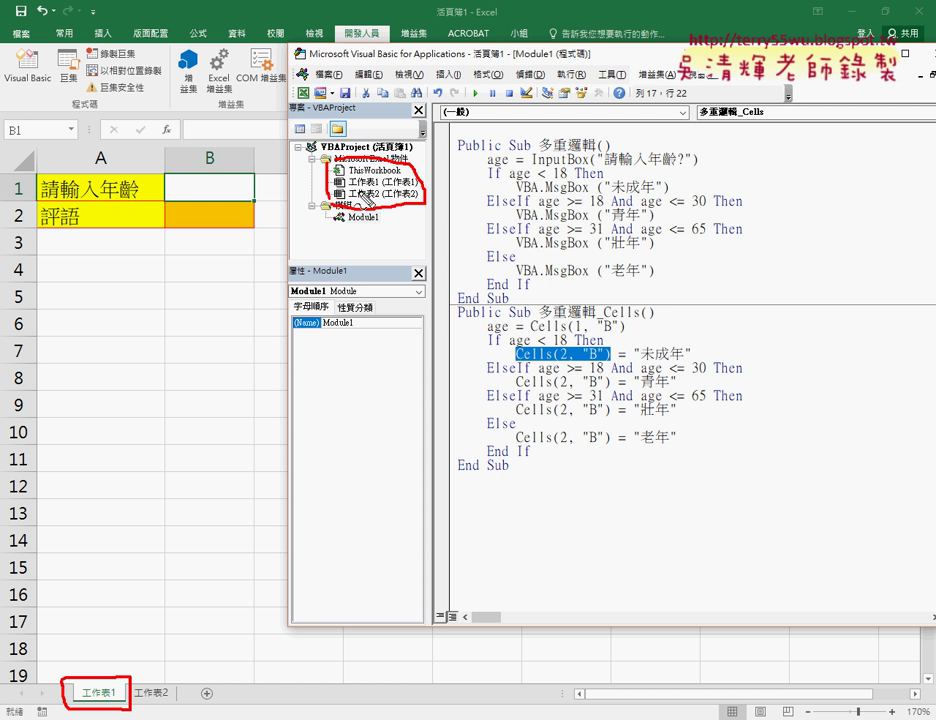
{"action": "left_click_drag", "start_coordinate": [104, 675], "coordinate": [322, 184]}
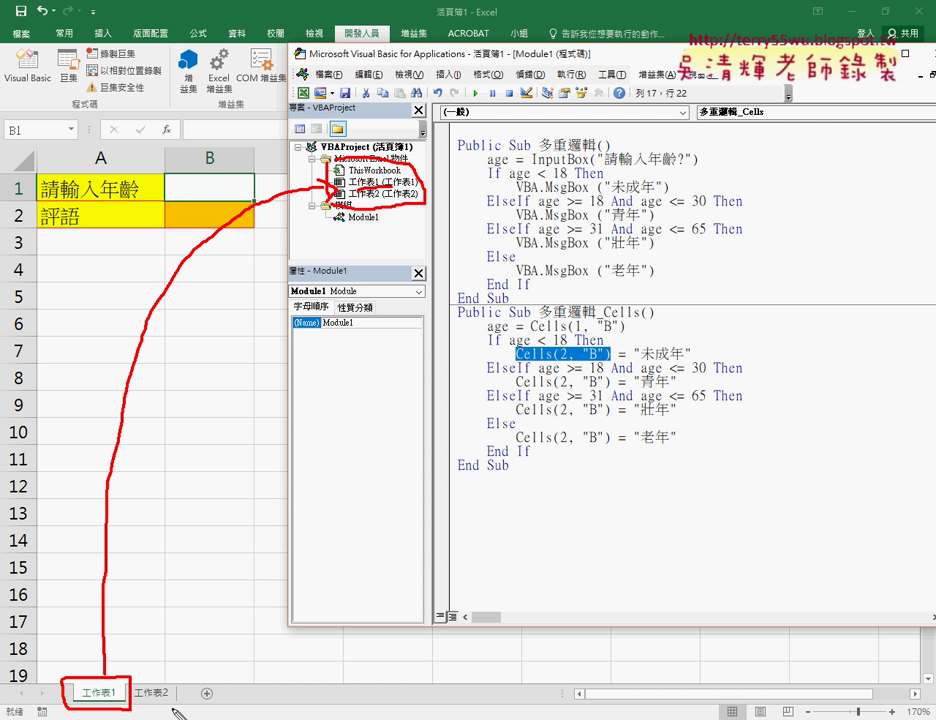
{"action": "left_click_drag", "start_coordinate": [127, 668], "coordinate": [162, 634]}
{"action": "left_click_drag", "start_coordinate": [280, 275], "coordinate": [338, 197]}
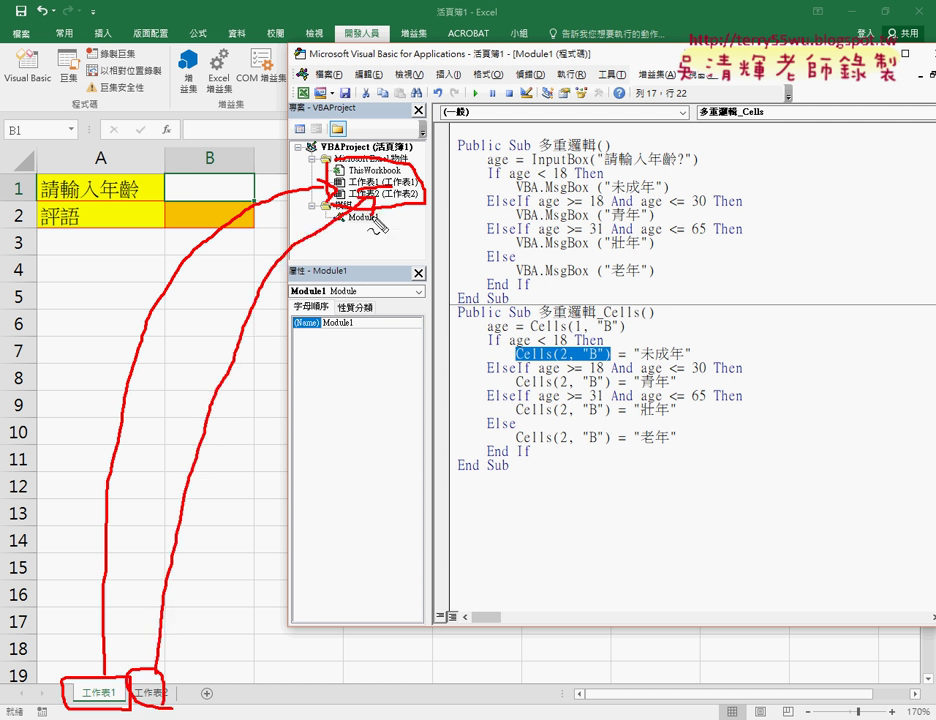
{"action": "key", "text": "Escape"}
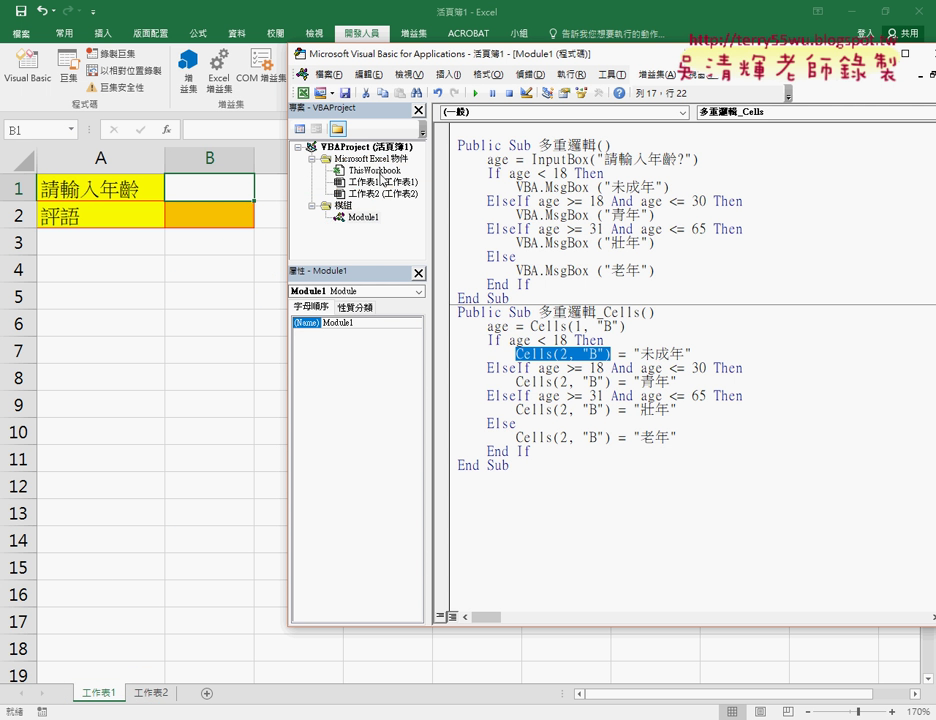
{"action": "left_click", "coordinate": [383, 182]}
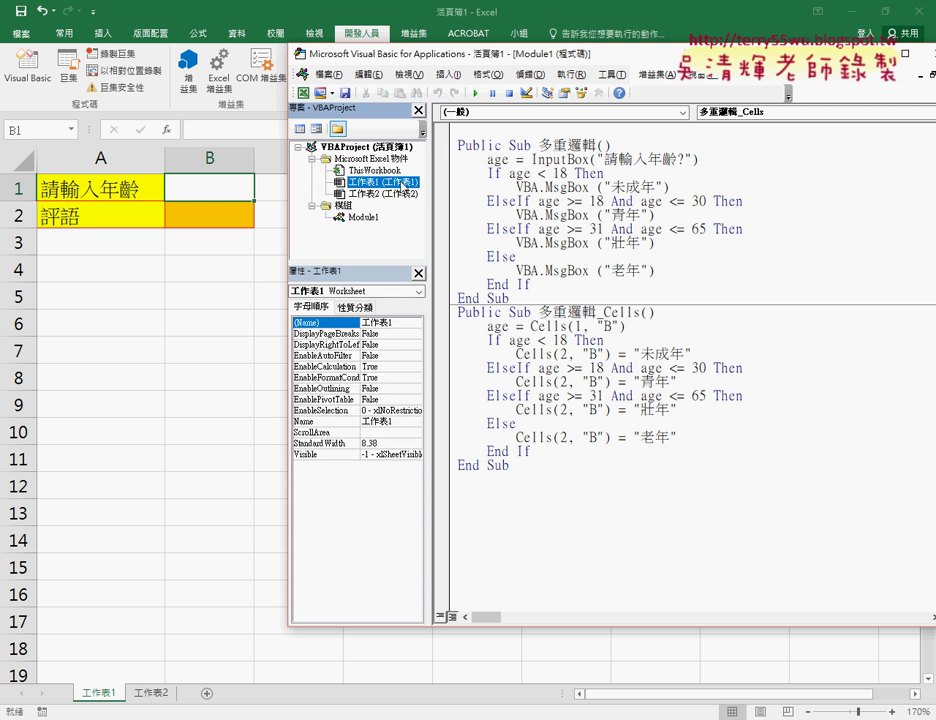
Step: Open the 工作表1 code sheet and add a Worksheet_Change event procedure
{"action": "left_click", "coordinate": [299, 129]}
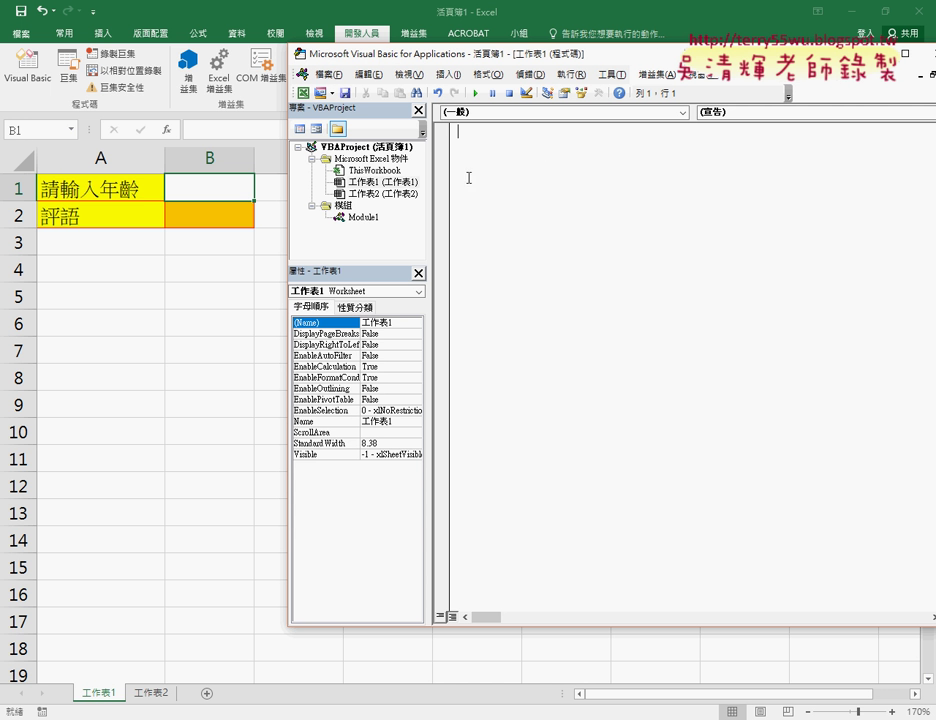
{"action": "left_click", "coordinate": [412, 185]}
{"action": "left_click", "coordinate": [500, 112]}
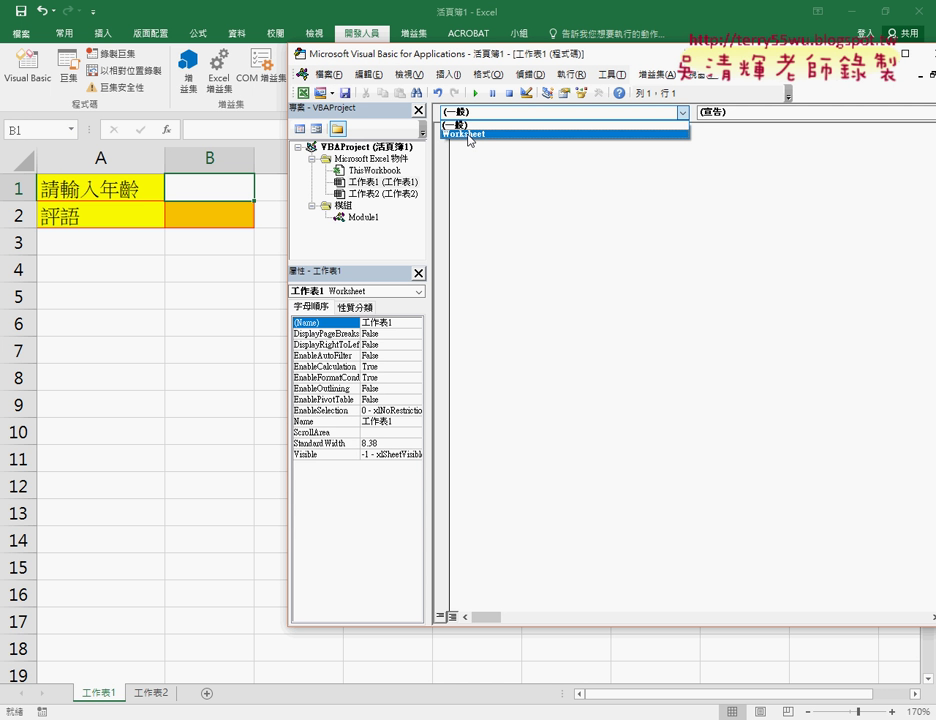
{"action": "left_click", "coordinate": [468, 134]}
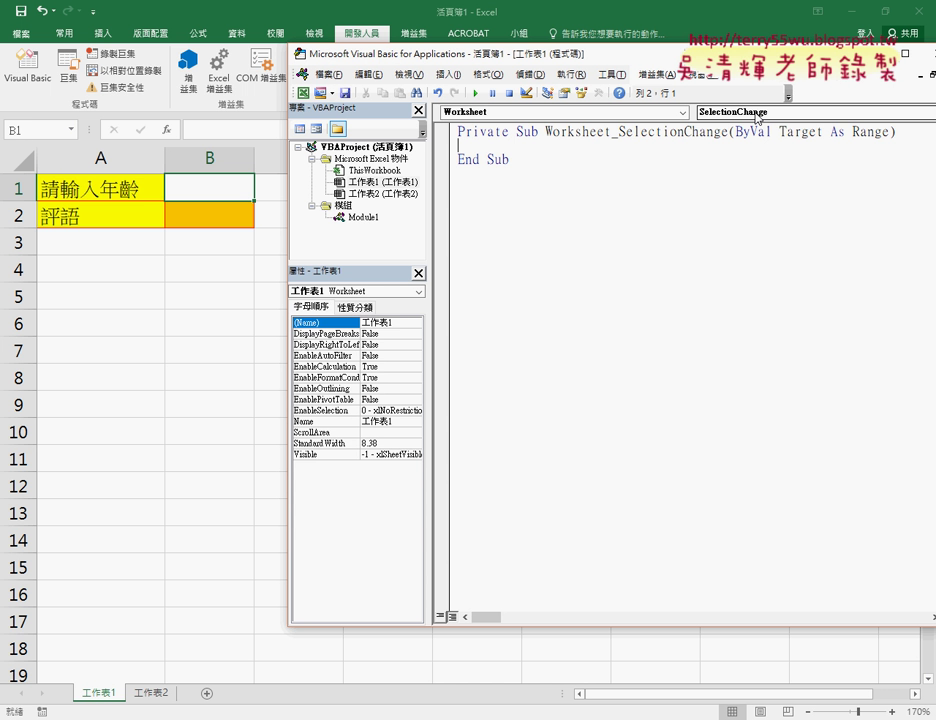
{"action": "left_click", "coordinate": [757, 119]}
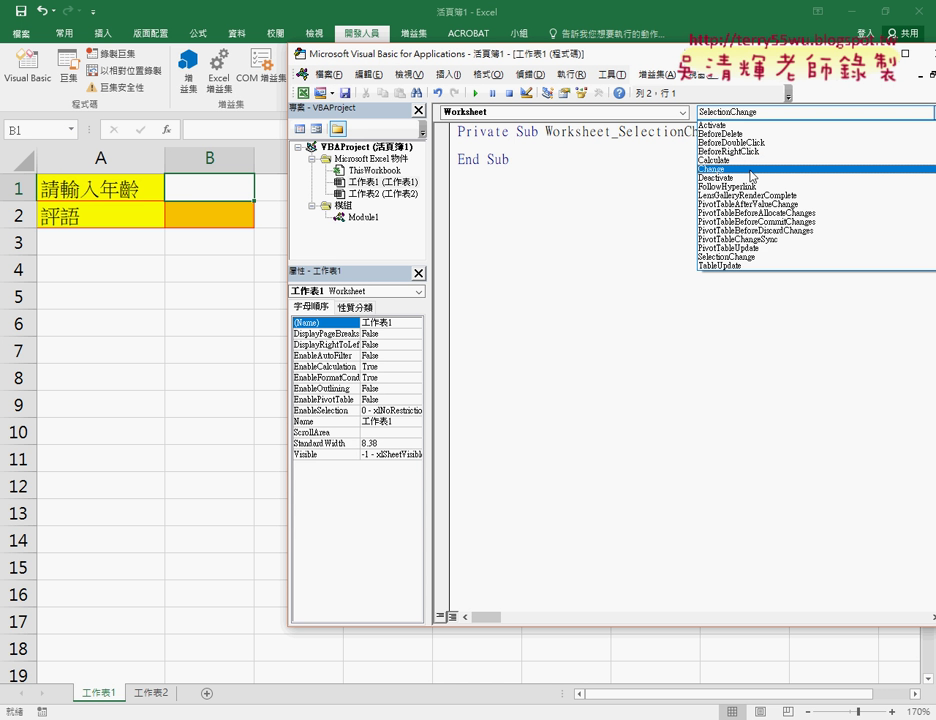
{"action": "left_click", "coordinate": [752, 171]}
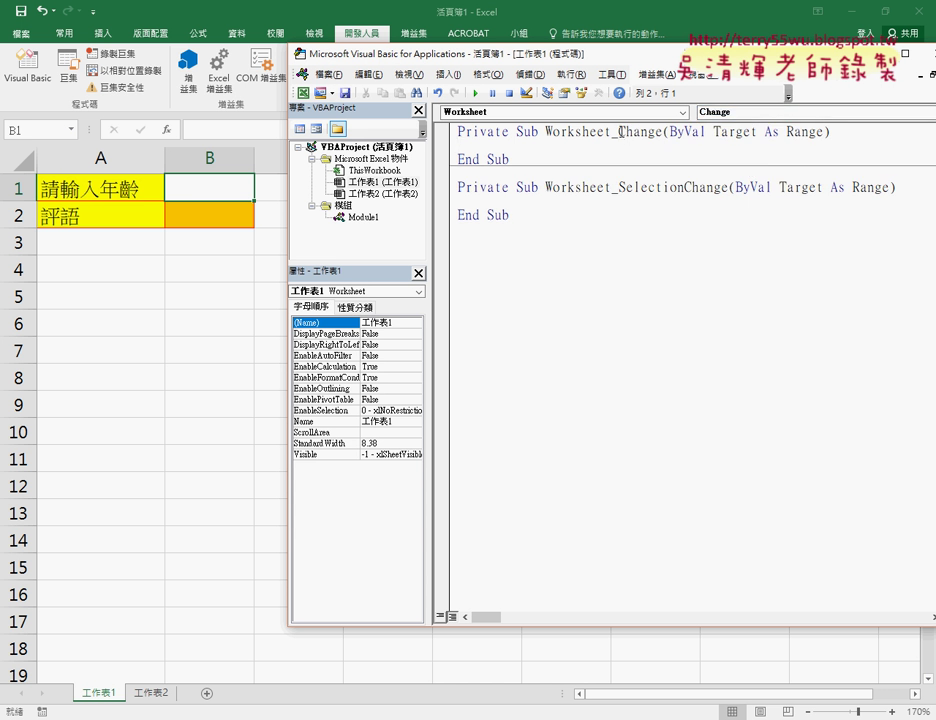
{"action": "left_click_drag", "start_coordinate": [619, 131], "coordinate": [663, 133]}
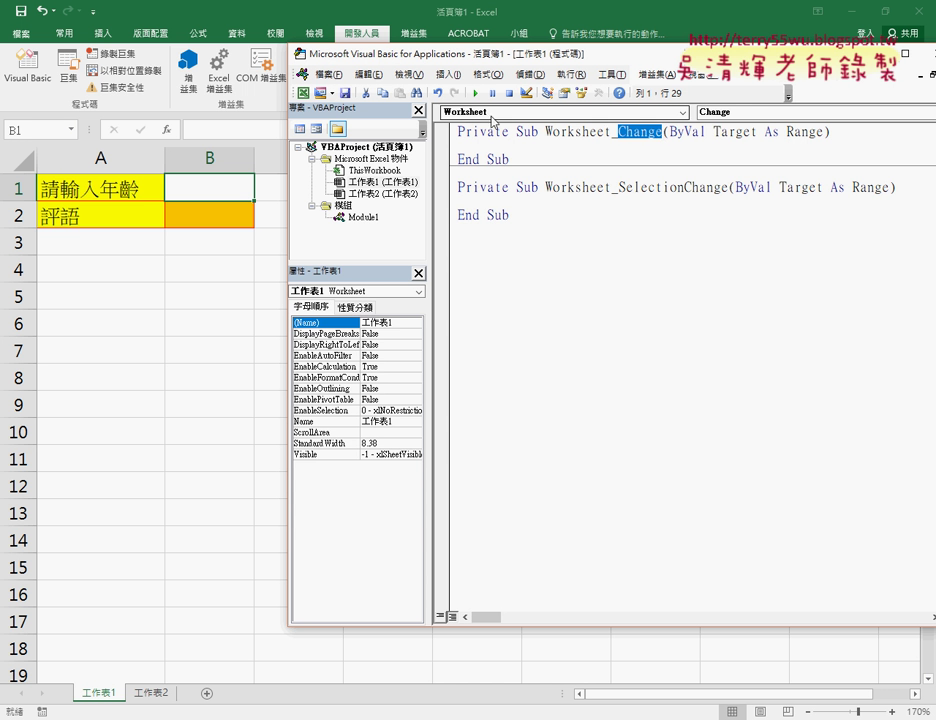
Step: Delete the auto-added Worksheet_SelectionChange stub
{"action": "left_click", "coordinate": [370, 182]}
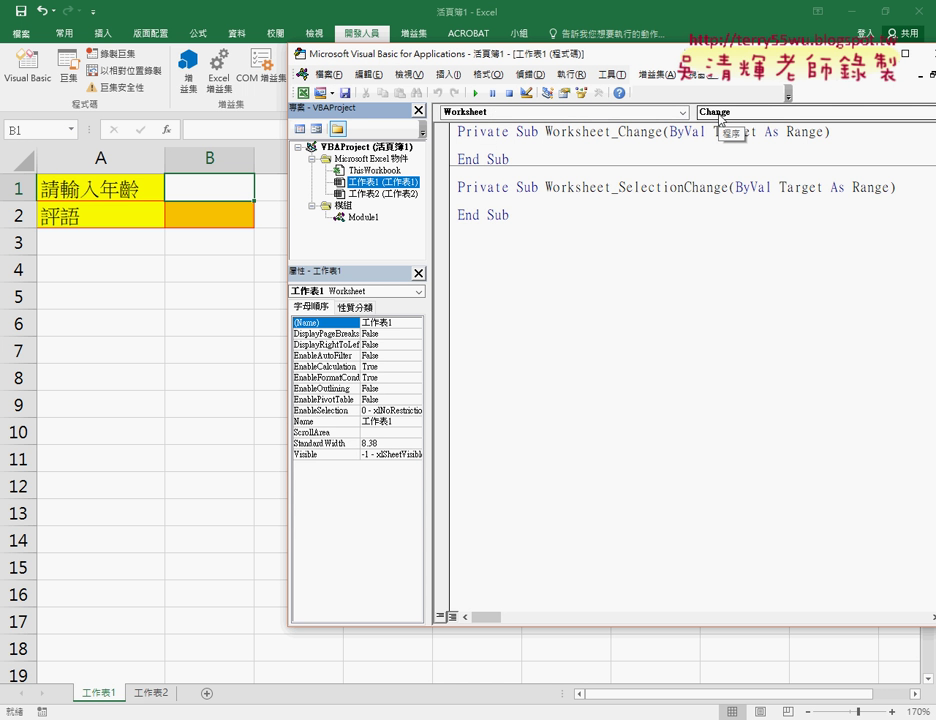
{"action": "left_click_drag", "start_coordinate": [528, 241], "coordinate": [457, 190]}
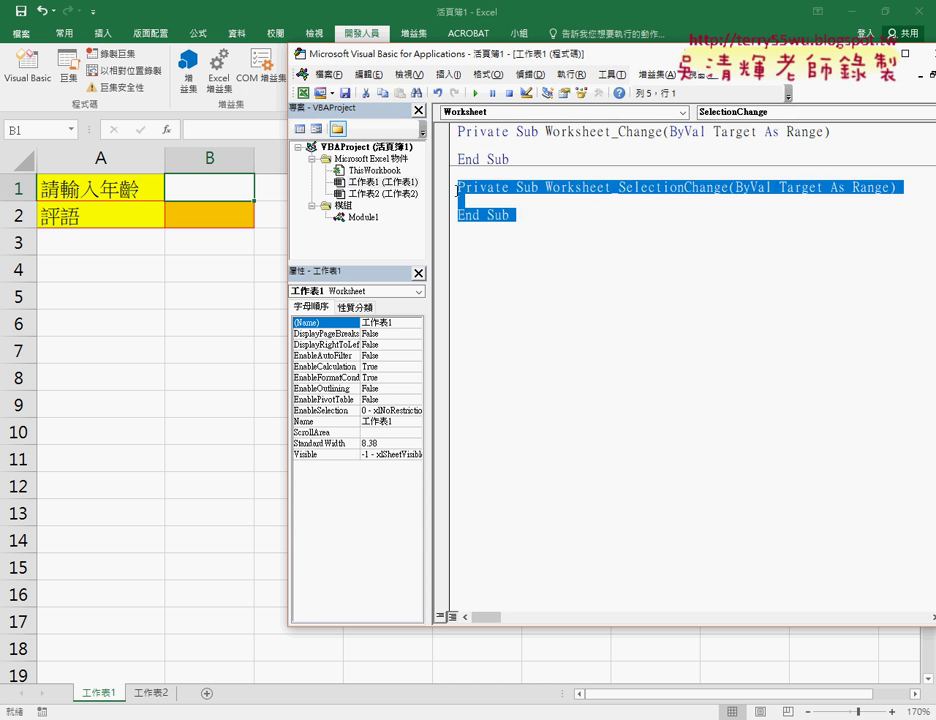
{"action": "key", "text": "Delete"}
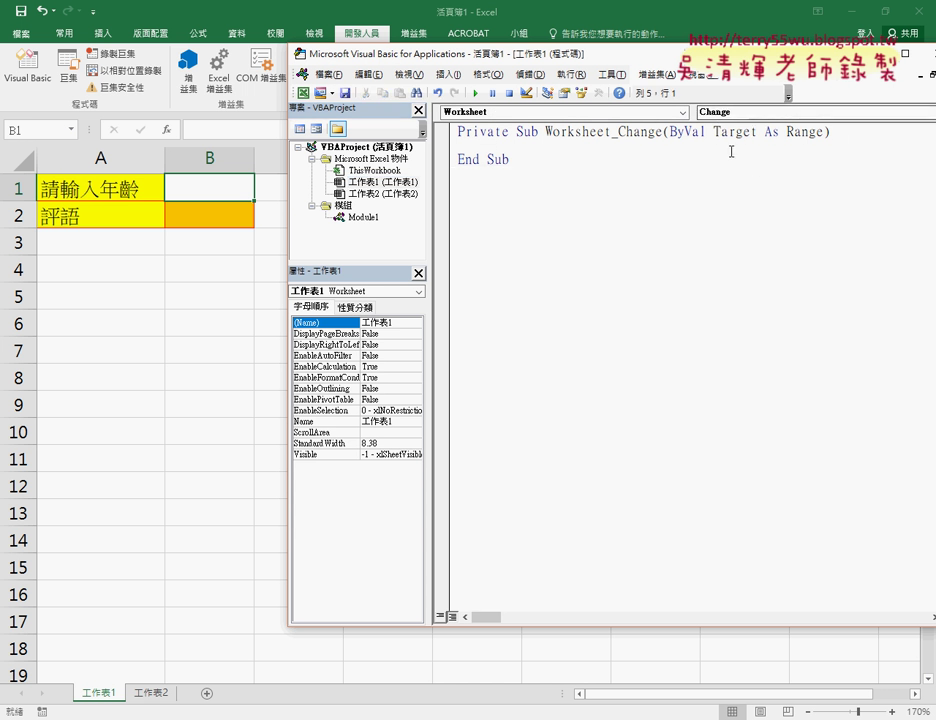
{"action": "left_click_drag", "start_coordinate": [713, 131], "coordinate": [761, 133]}
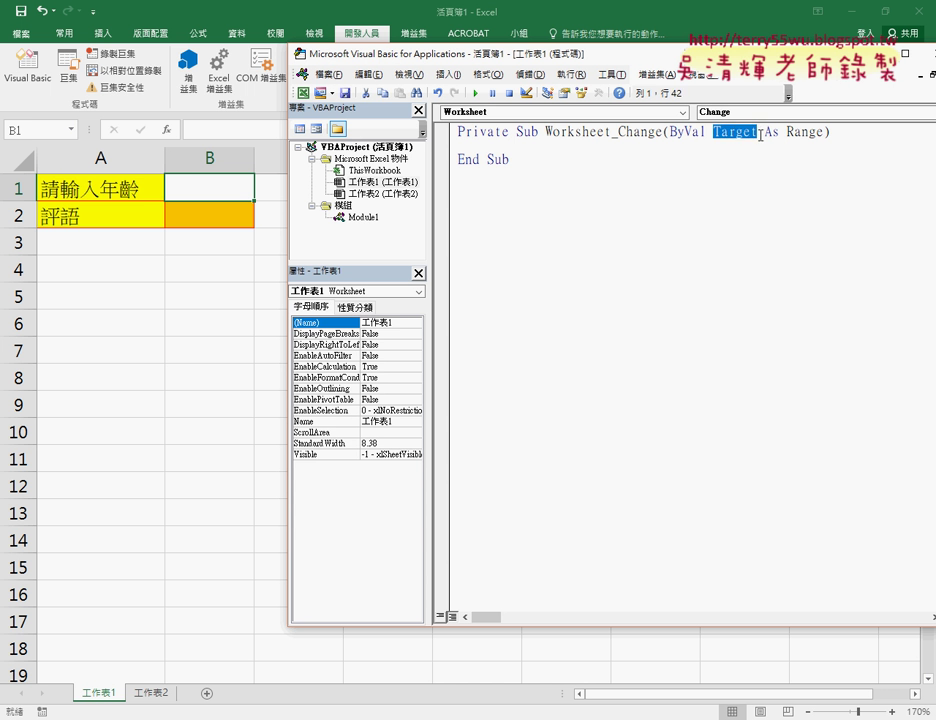
Step: Write the condition If Target.Address = "$B$1" as the first line of Worksheet_Change
{"action": "left_click", "coordinate": [719, 145]}
{"action": "key", "text": "Tab"}
{"action": "type", "text": "ㄞ"}
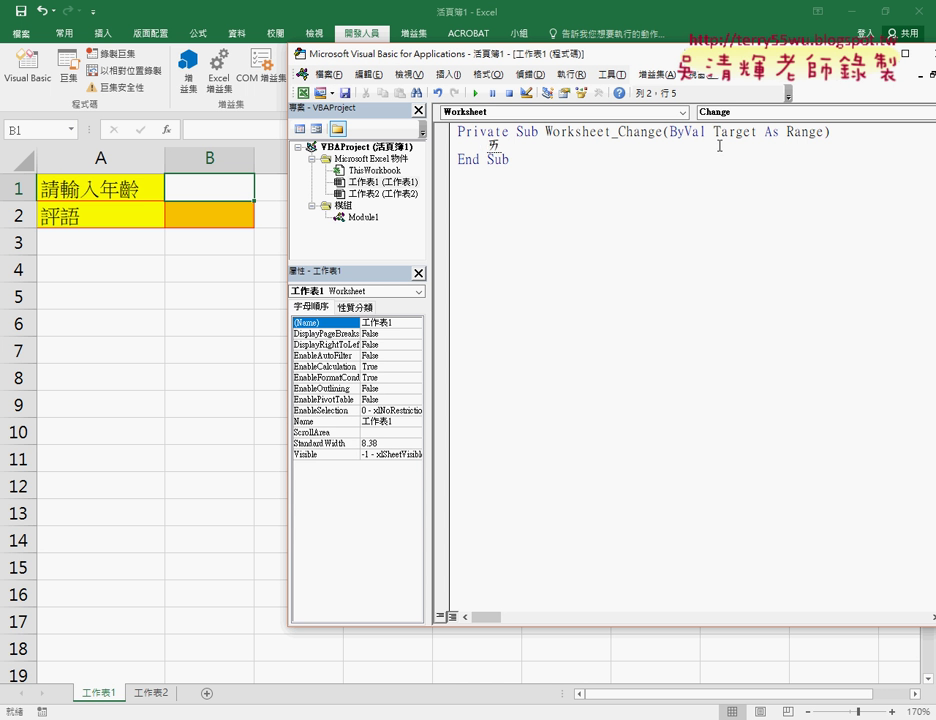
{"action": "type", "text": "f"}
{"action": "key", "text": "Escape"}
{"action": "type", "text": "if"}
{"action": "type", "text": " ta"}
{"action": "type", "text": "rget"}
{"action": "type", "text": "."}
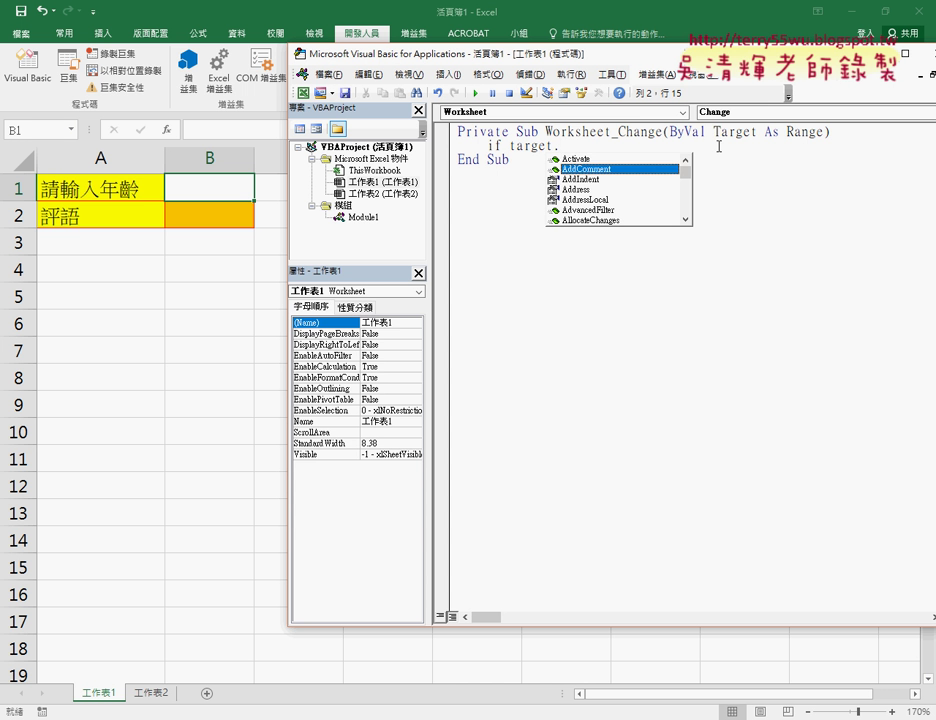
{"action": "type", "text": "addr"}
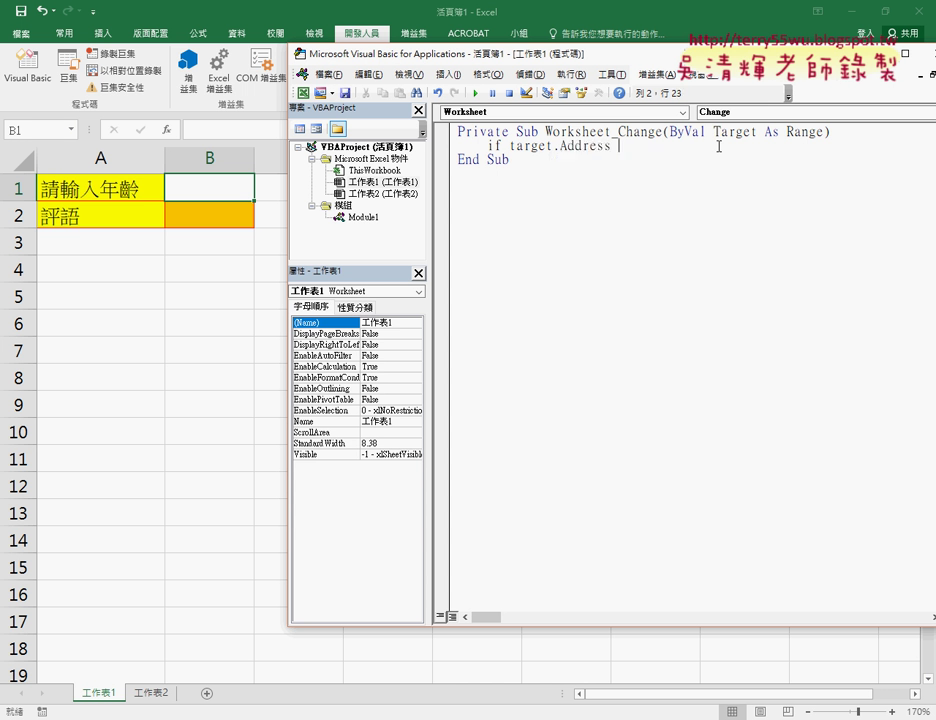
{"action": "type", "text": " =\""}
{"action": "type", "text": "\""}
{"action": "key", "text": "Left"}
{"action": "type", "text": "B"}
{"action": "type", "text": "1"}
{"action": "key", "text": "Left"}
{"action": "key", "text": "Left"}
{"action": "type", "text": "$"}
{"action": "key", "text": "Right"}
{"action": "type", "text": "$"}
Step: Finish the line with Then and close the block with End If, leaving a blank line inside
{"action": "left_click_drag", "start_coordinate": [509, 146], "coordinate": [610, 146]}
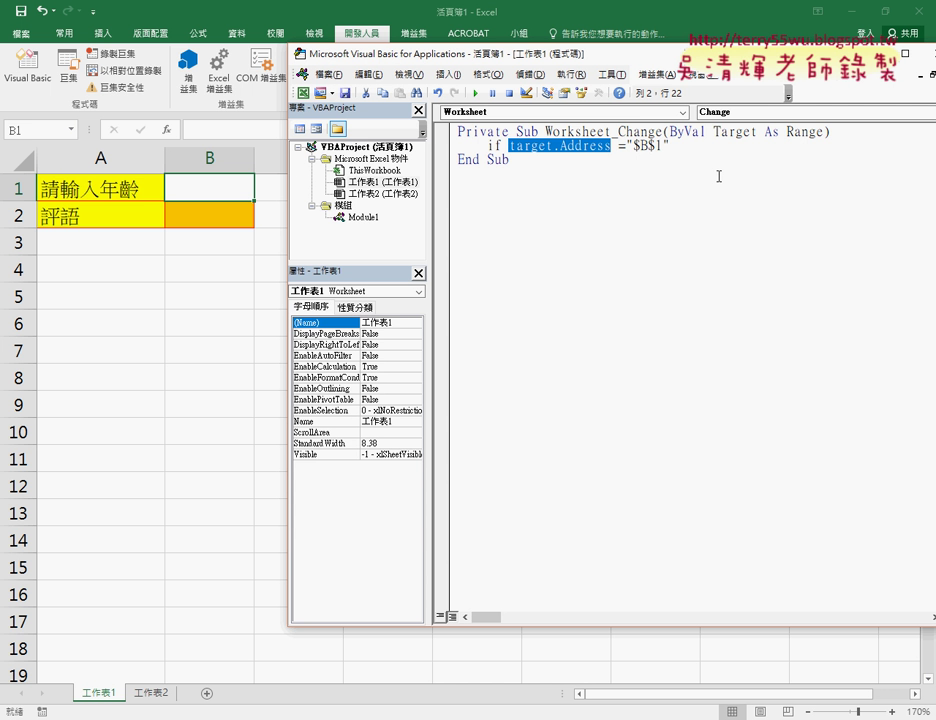
{"action": "left_click", "coordinate": [803, 144]}
{"action": "type", "text": "t"}
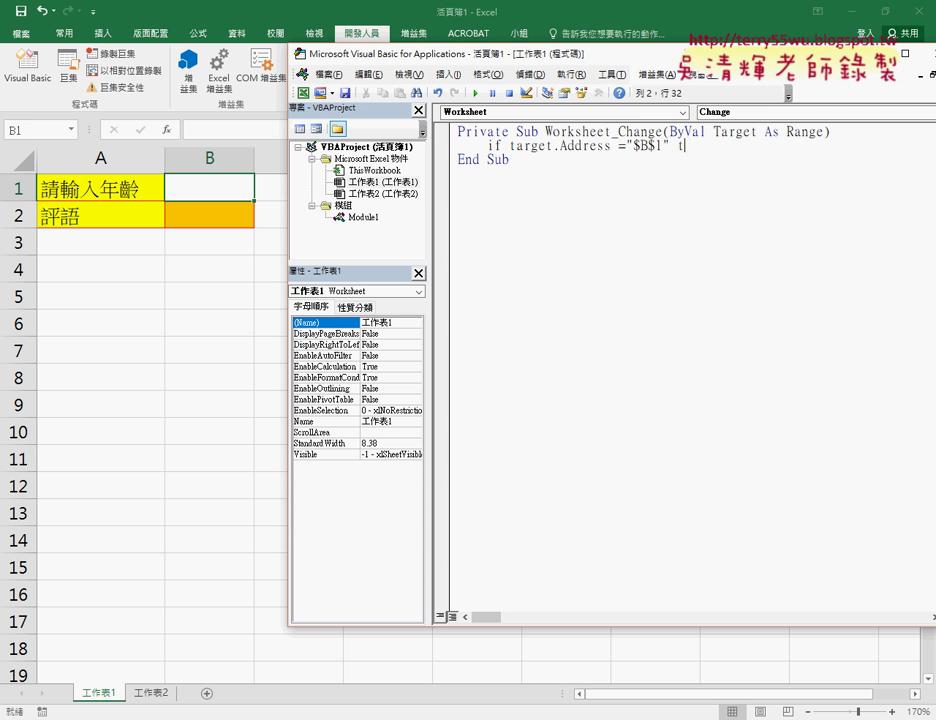
{"action": "type", "text": "hen"}
{"action": "key", "text": "Return"}
{"action": "key", "text": "Return"}
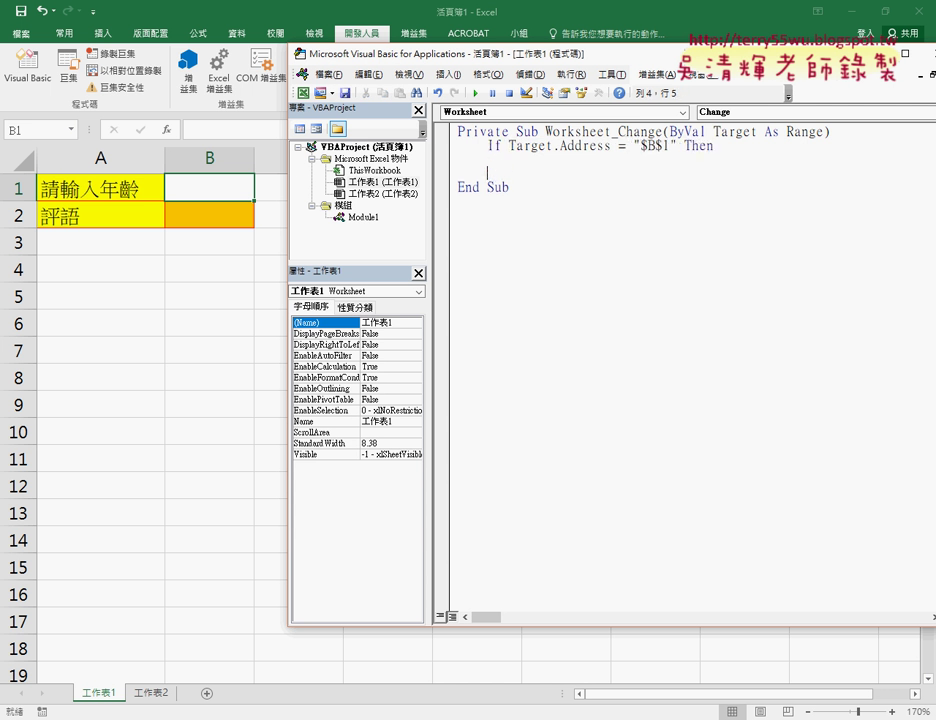
{"action": "type", "text": "end if"}
{"action": "key", "text": "Up"}
Step: Copy the macro name 多重邏輯_Cells from Module1's code
{"action": "double_click", "coordinate": [364, 217]}
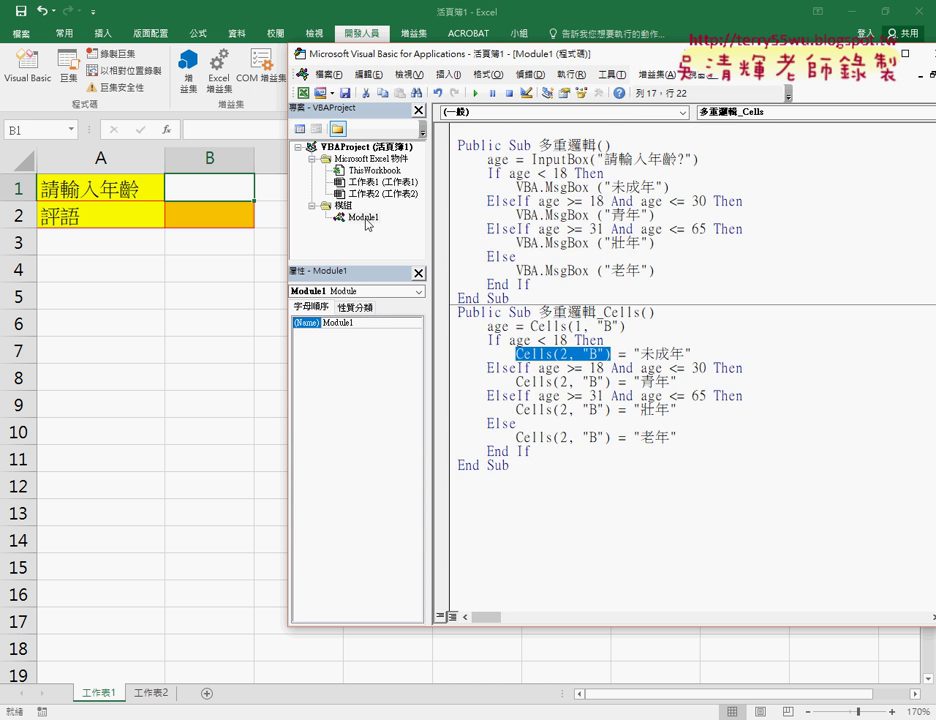
{"action": "left_click_drag", "start_coordinate": [539, 312], "coordinate": [640, 313]}
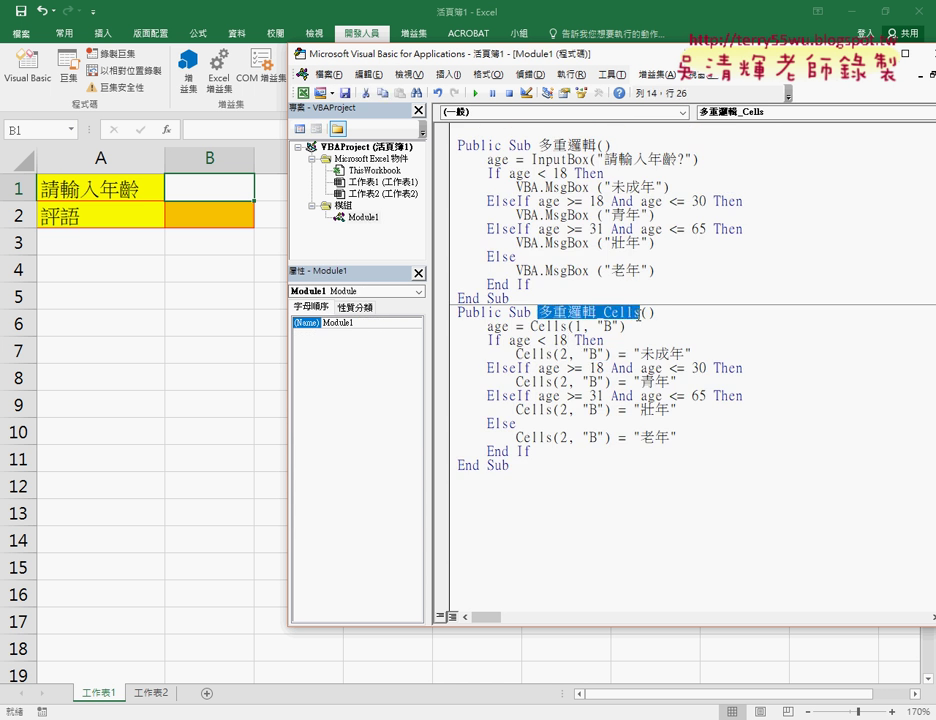
{"action": "right_click", "coordinate": [638, 315]}
{"action": "left_click", "coordinate": [662, 340]}
Step: Paste 多重邏輯_Cells inside the If block of 工作表1's code, prefixed with Call
{"action": "double_click", "coordinate": [370, 182]}
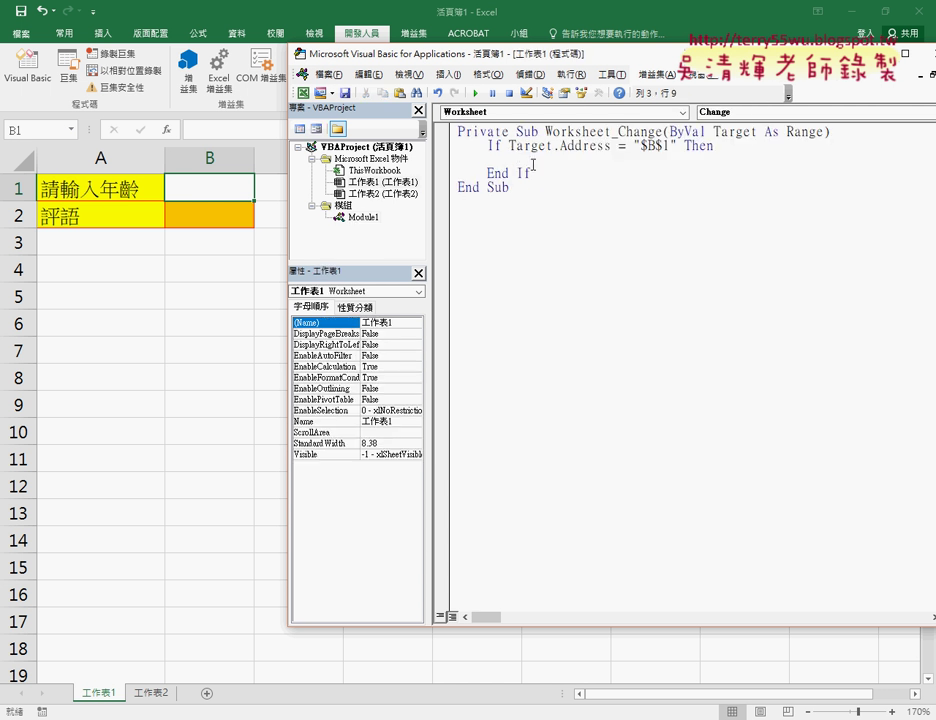
{"action": "right_click", "coordinate": [590, 166]}
{"action": "left_click", "coordinate": [627, 205]}
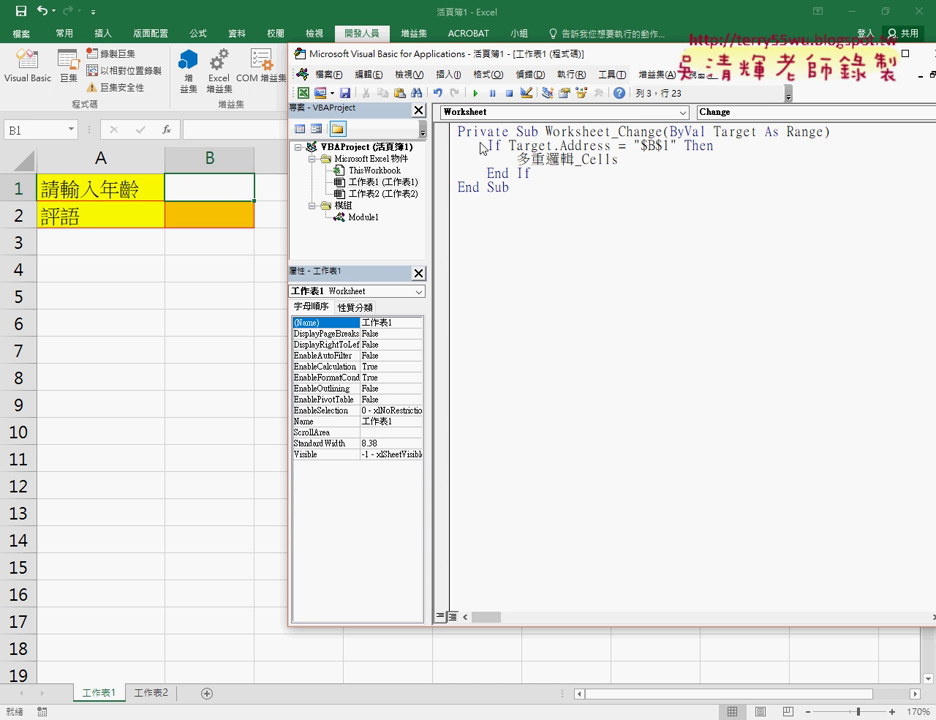
{"action": "left_click", "coordinate": [566, 311]}
{"action": "left_click_drag", "start_coordinate": [512, 159], "coordinate": [618, 159]}
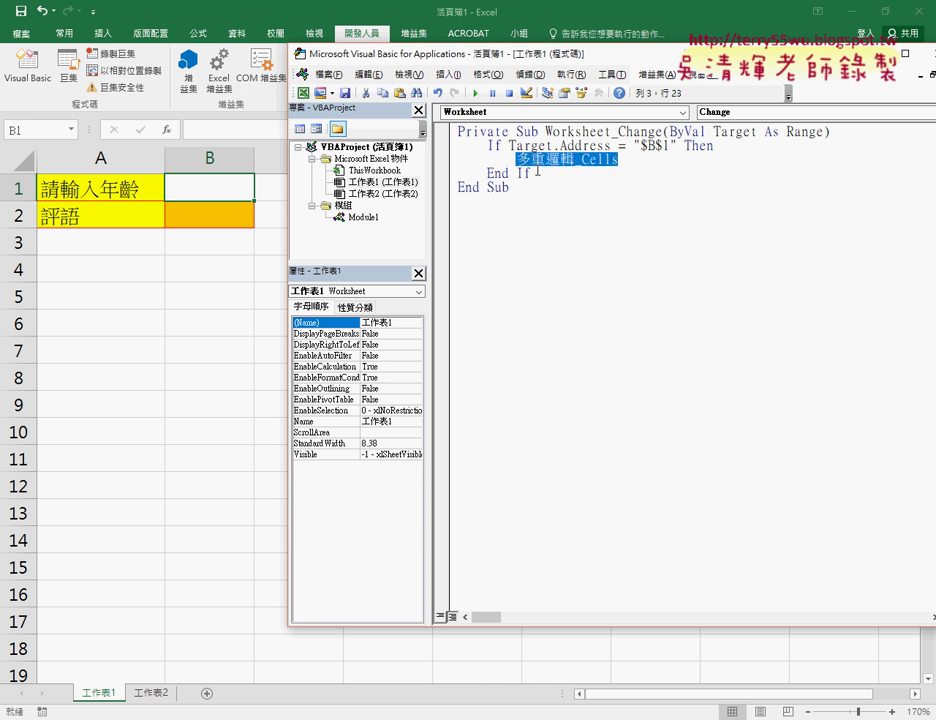
{"action": "left_click", "coordinate": [520, 160]}
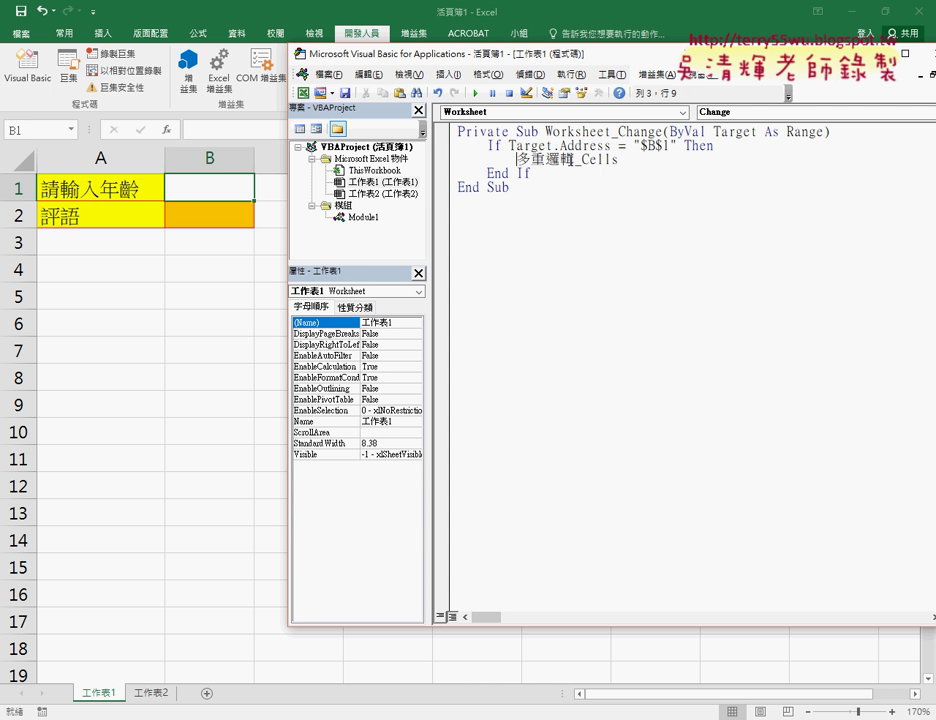
{"action": "type", "text": "call"}
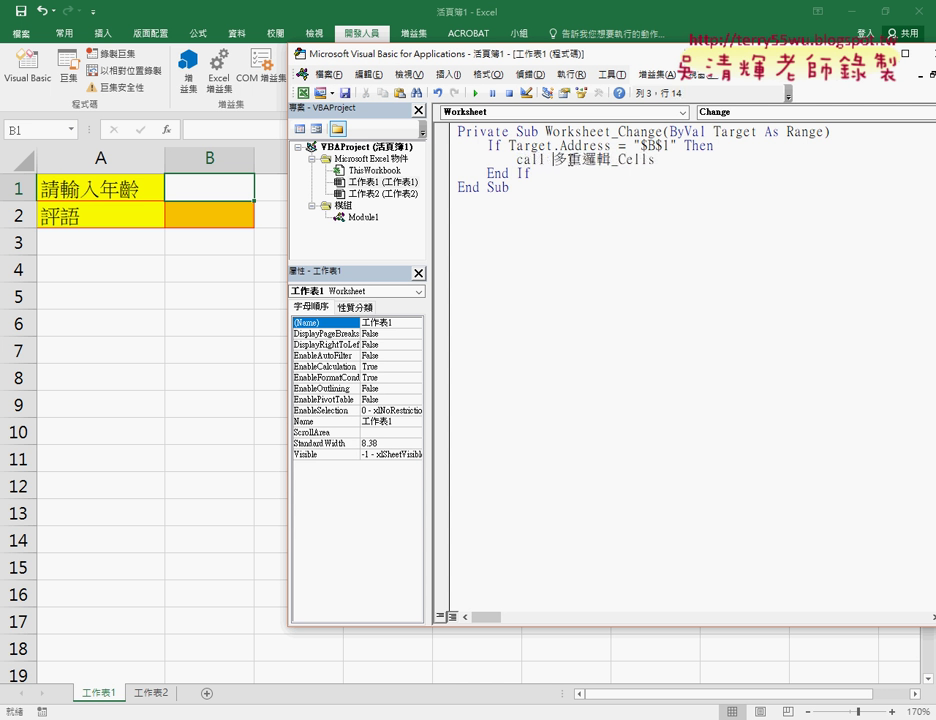
{"action": "key", "text": "Down"}
{"action": "left_click", "coordinate": [652, 198]}
Step: Enter 55 in cell B1
{"action": "left_click", "coordinate": [228, 191]}
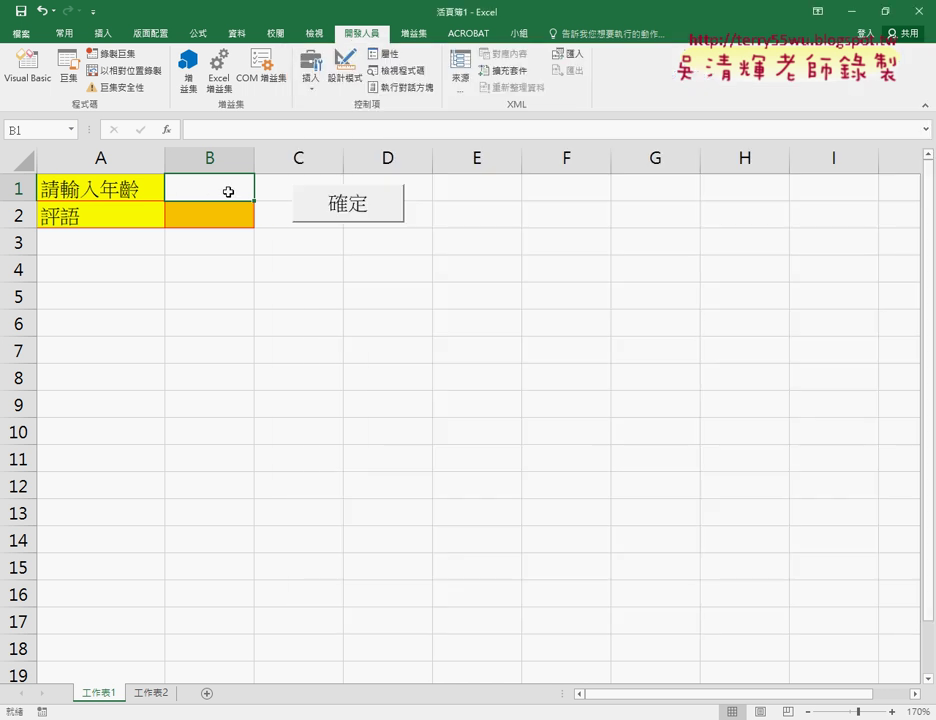
{"action": "type", "text": "55"}
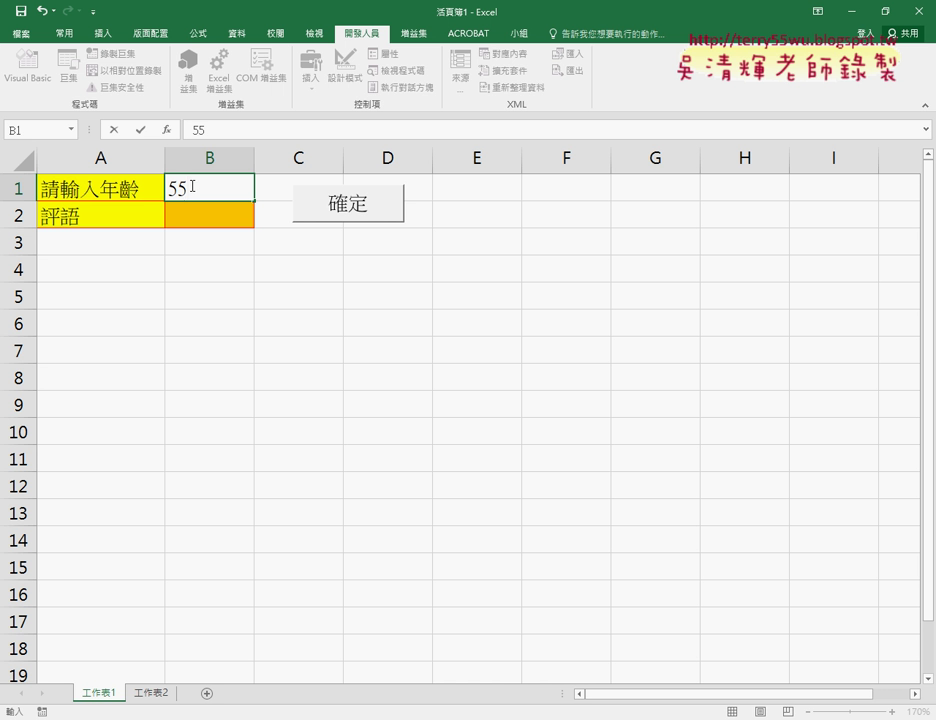
{"action": "key", "text": "Return"}
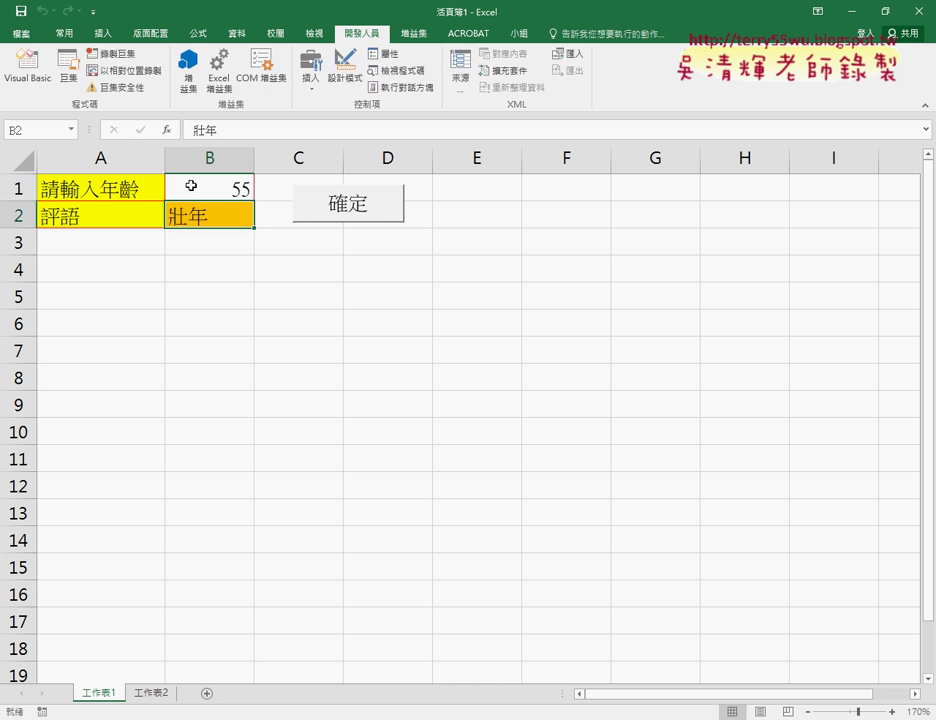
Step: Delete the 確定 button from the worksheet
{"action": "right_click", "coordinate": [347, 213]}
{"action": "key", "text": "Escape"}
{"action": "key", "text": "Delete"}
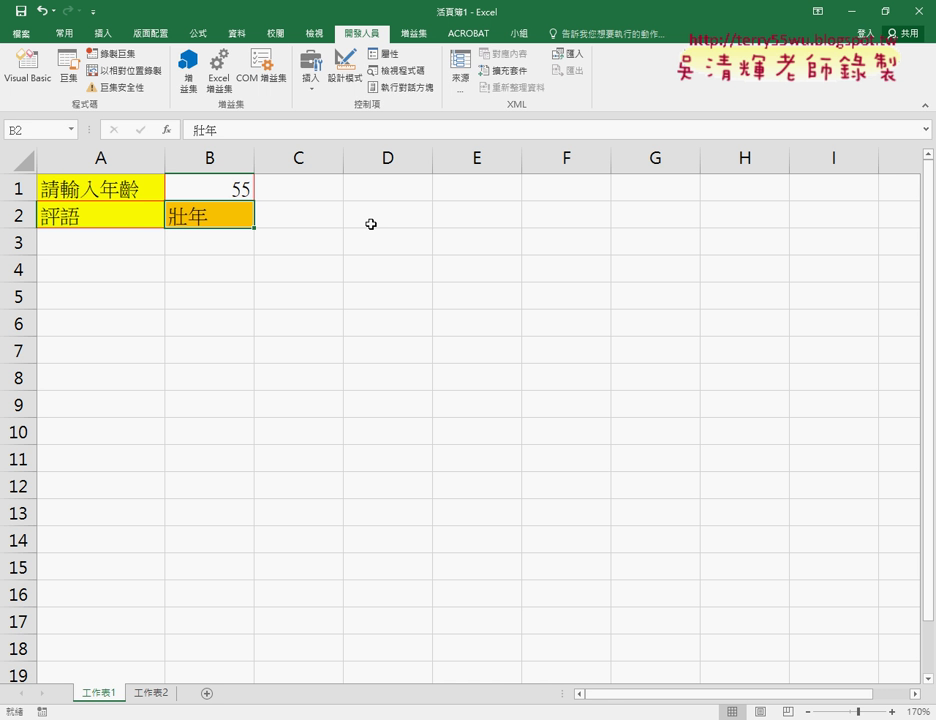
Step: Enter 65 and then 22 in B1 to check that B2 relabels automatically
{"action": "left_click", "coordinate": [202, 181]}
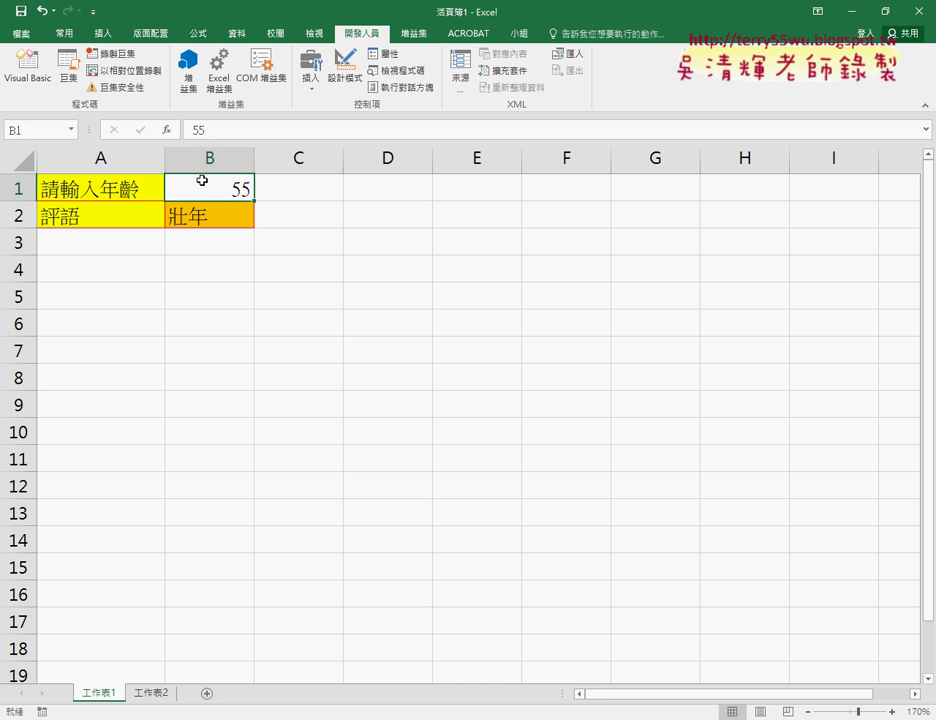
{"action": "type", "text": "65"}
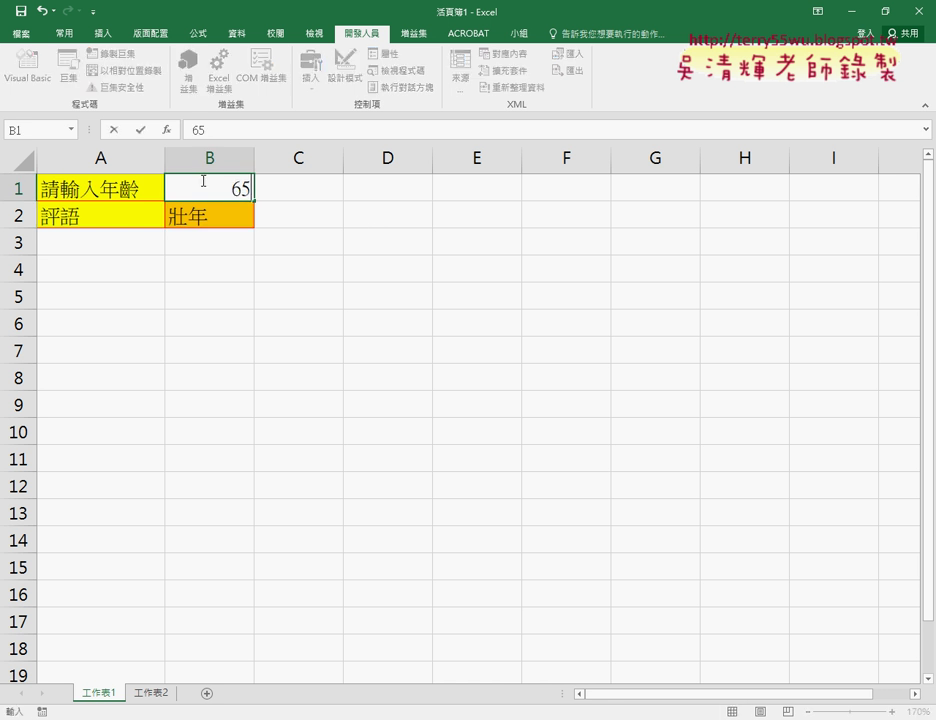
{"action": "key", "text": "Return"}
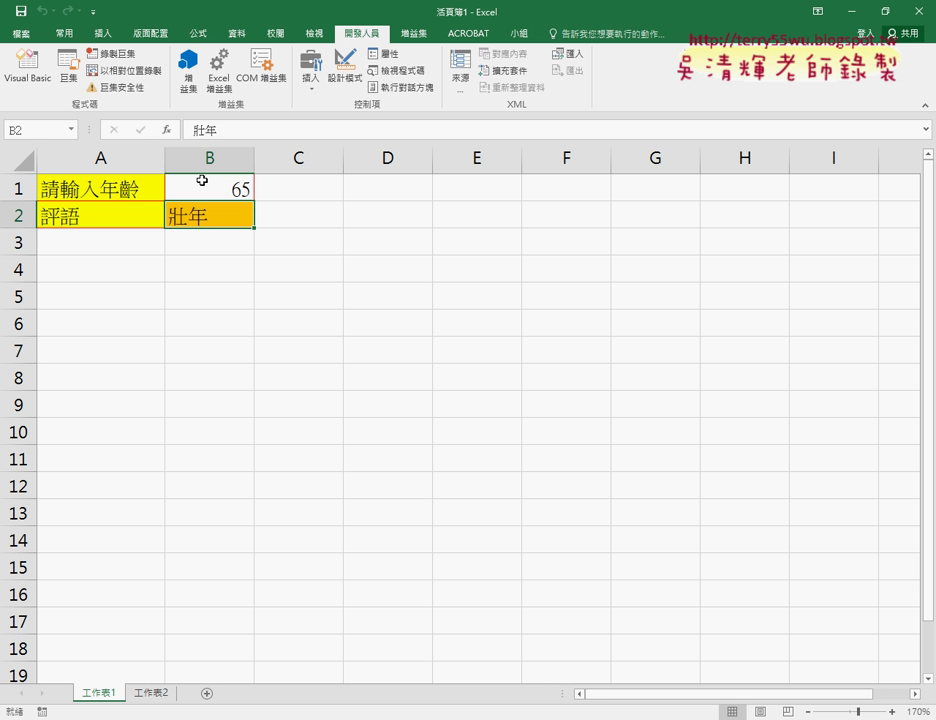
{"action": "left_click", "coordinate": [214, 195]}
{"action": "type", "text": "22"}
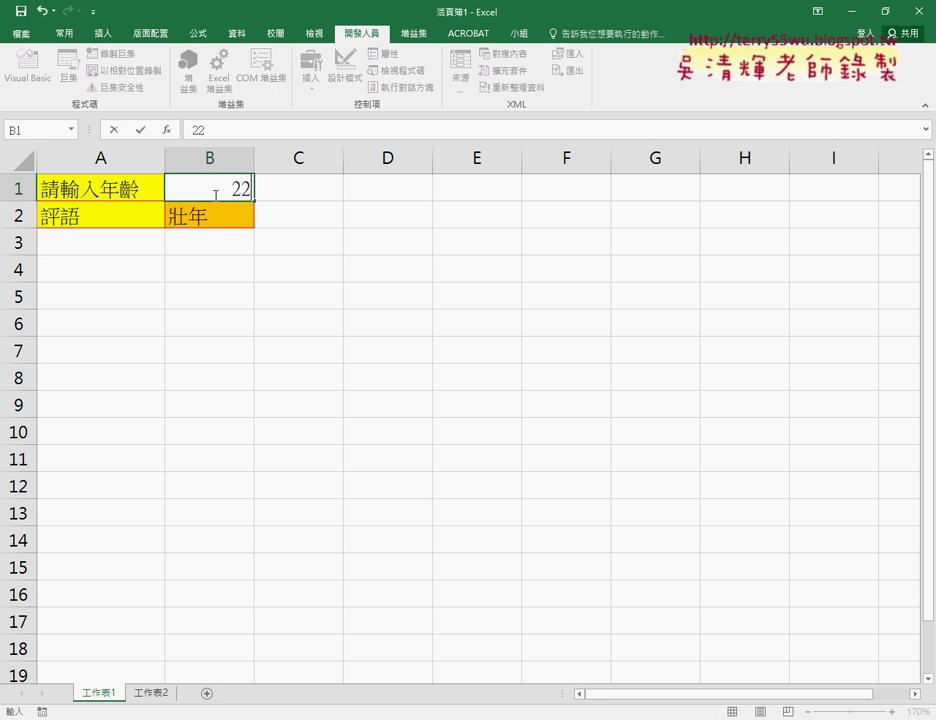
{"action": "key", "text": "Return"}
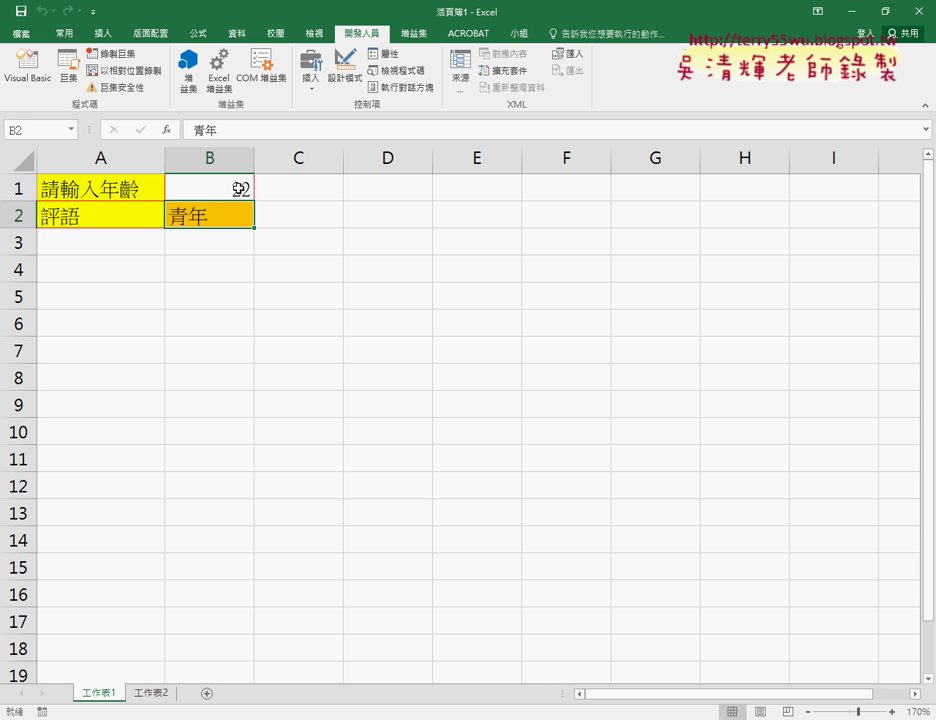
Step: Review the 多重邏輯_Cells macro in Module1, highlighting its Cells(1, "B") read of B1
{"action": "mouse_move", "coordinate": [375, 719]}
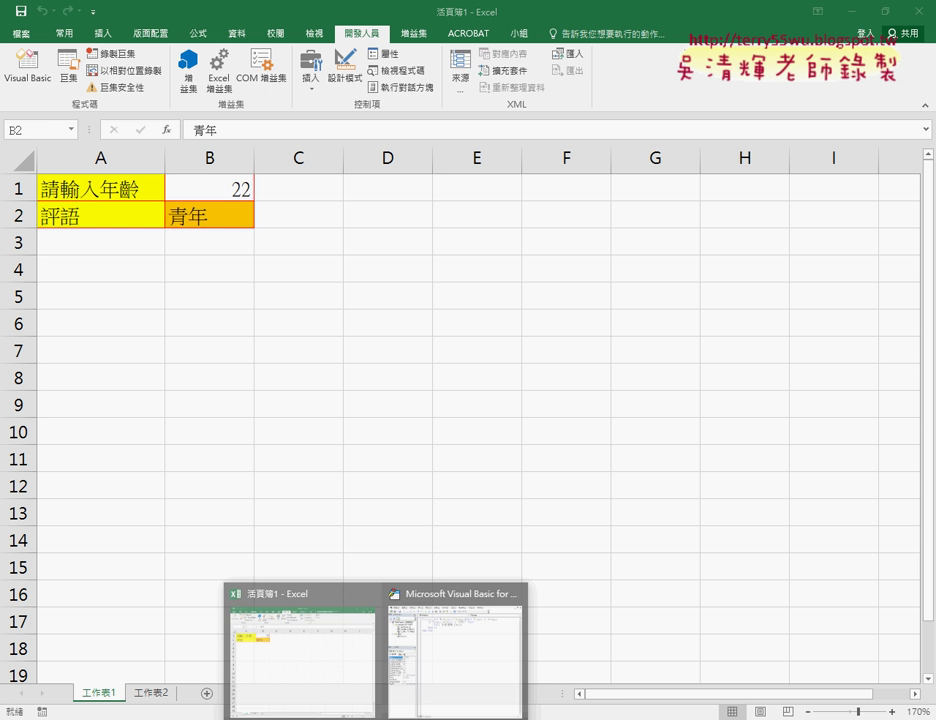
{"action": "left_click", "coordinate": [443, 652]}
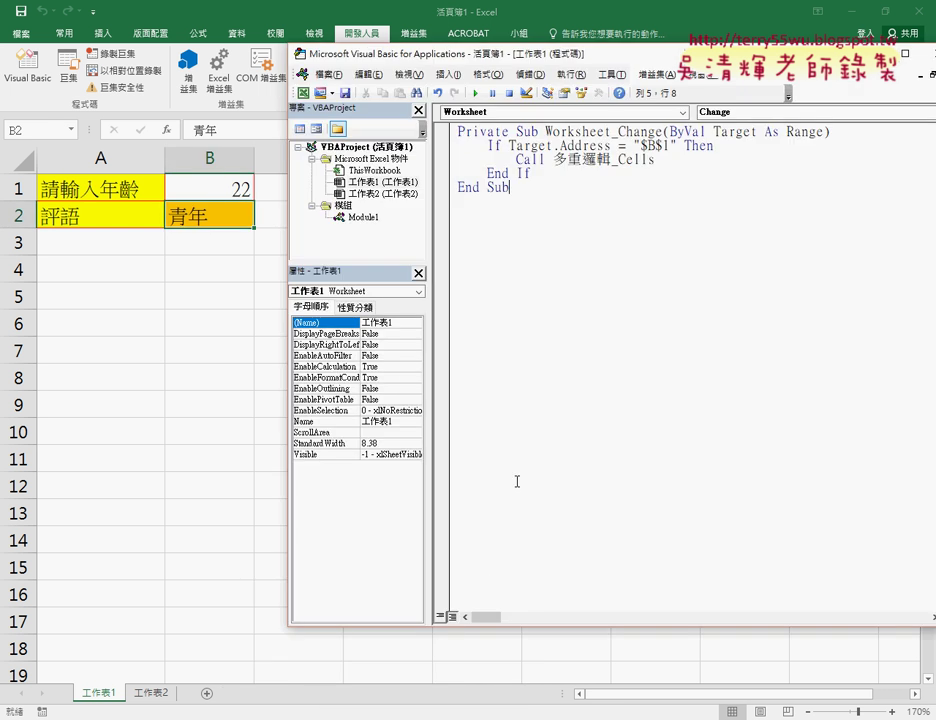
{"action": "double_click", "coordinate": [372, 221]}
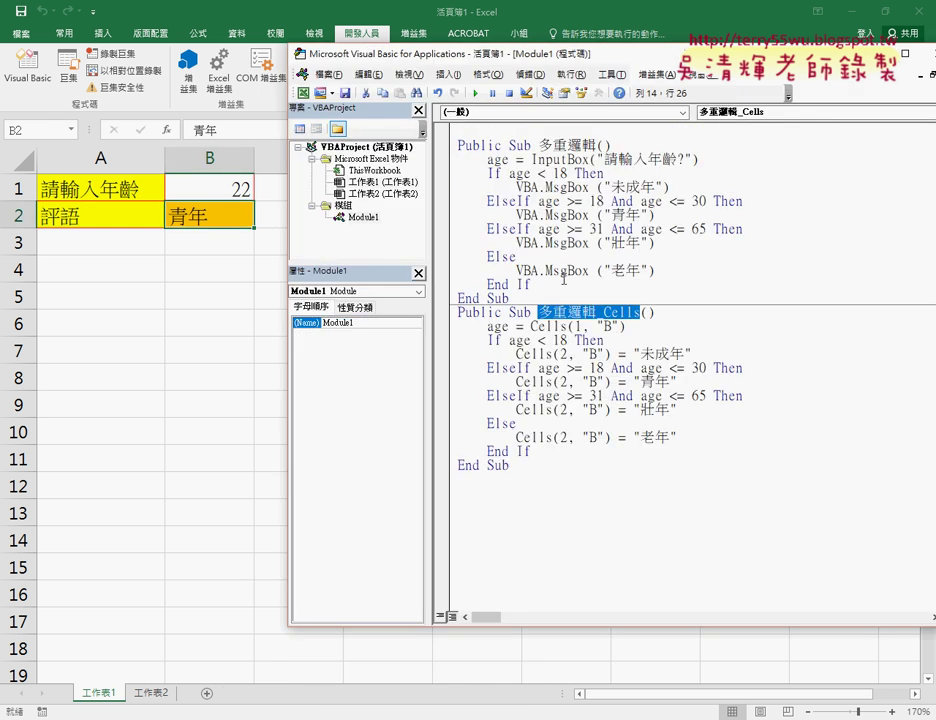
{"action": "left_click_drag", "start_coordinate": [509, 298], "coordinate": [455, 148]}
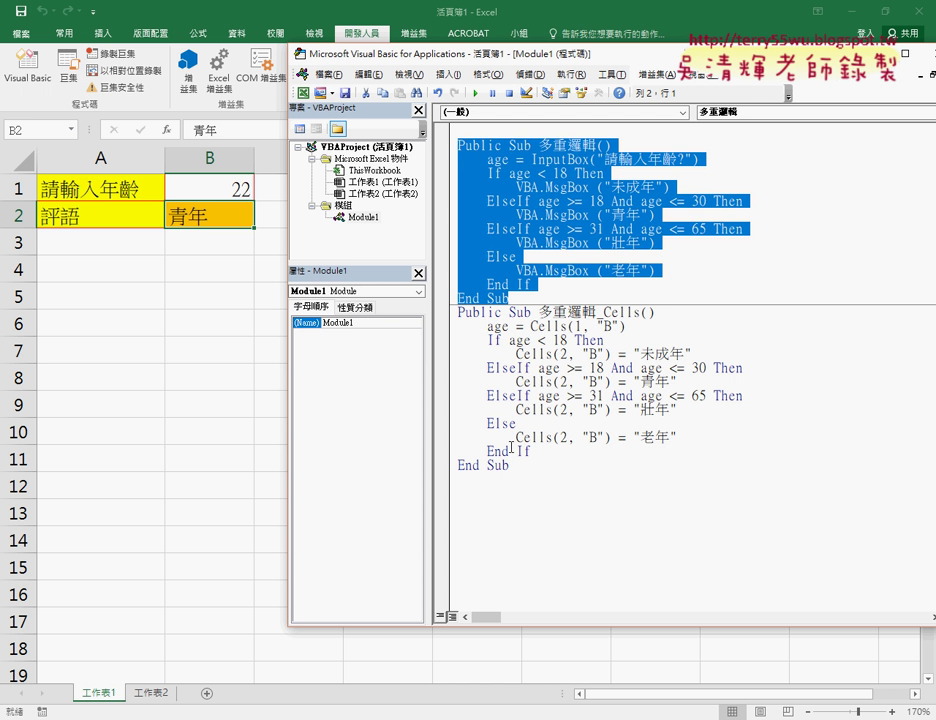
{"action": "left_click_drag", "start_coordinate": [598, 312], "coordinate": [642, 314]}
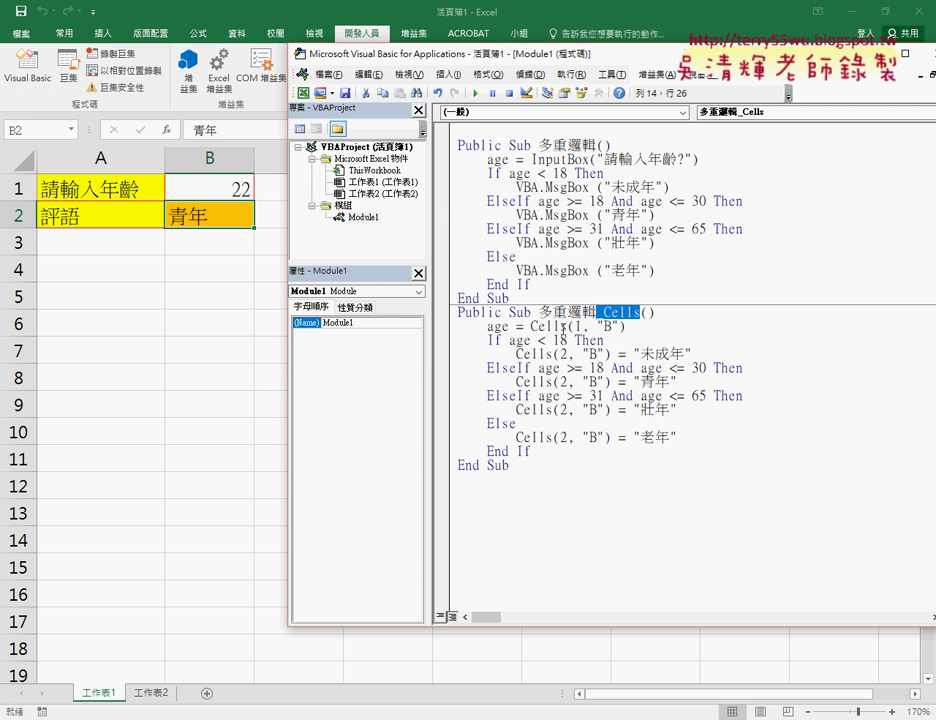
{"action": "left_click_drag", "start_coordinate": [566, 327], "coordinate": [596, 327]}
{"action": "left_click_drag", "start_coordinate": [530, 327], "coordinate": [626, 327]}
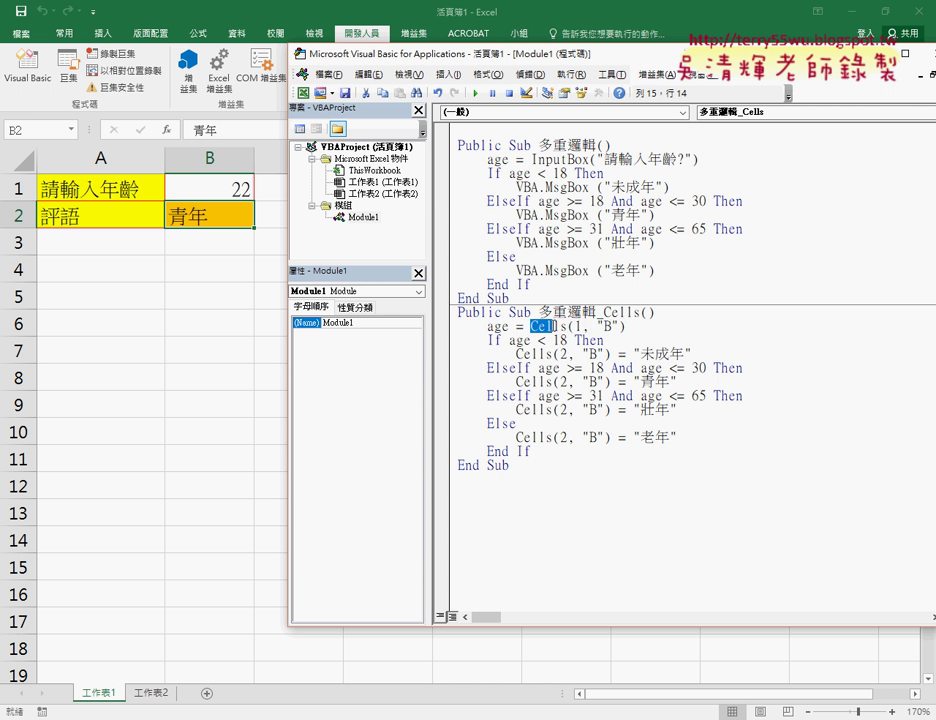
{"action": "left_click", "coordinate": [591, 396]}
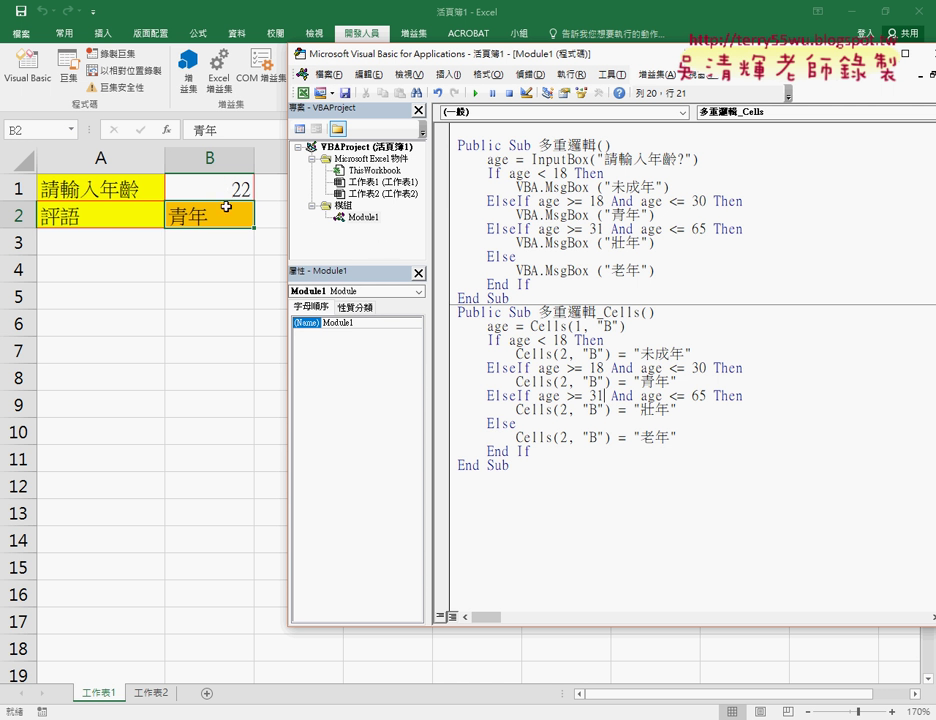
Step: Show 工作表1's Worksheet_Change code, highlighting Target, the "$B$1" test and the 多重邏輯_Cells call
{"action": "left_click", "coordinate": [383, 182]}
{"action": "double_click", "coordinate": [383, 182]}
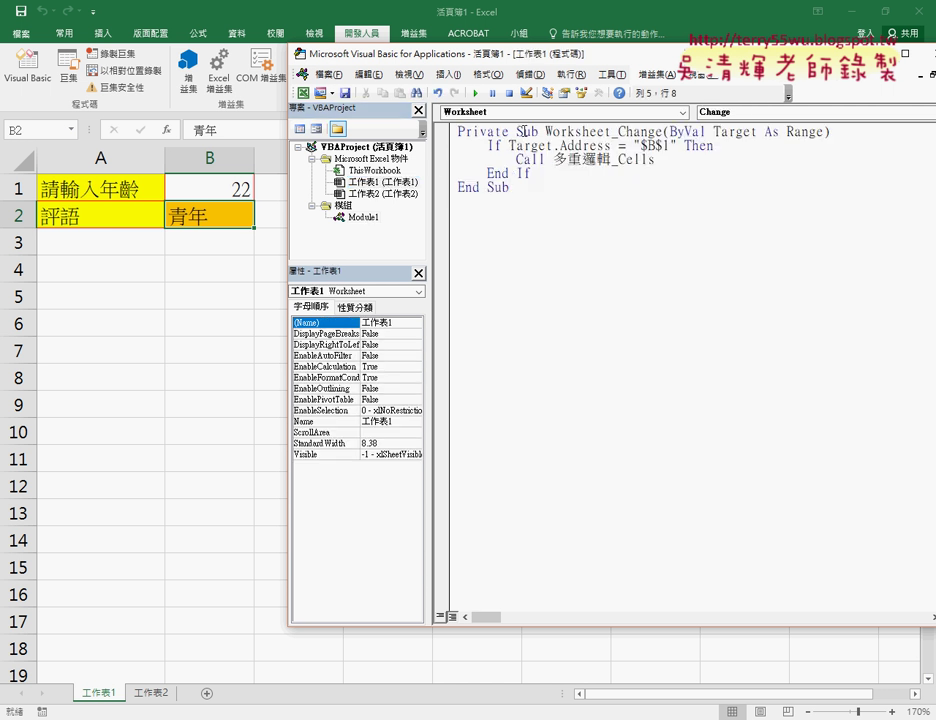
{"action": "left_click", "coordinate": [517, 112]}
{"action": "left_click", "coordinate": [517, 121]}
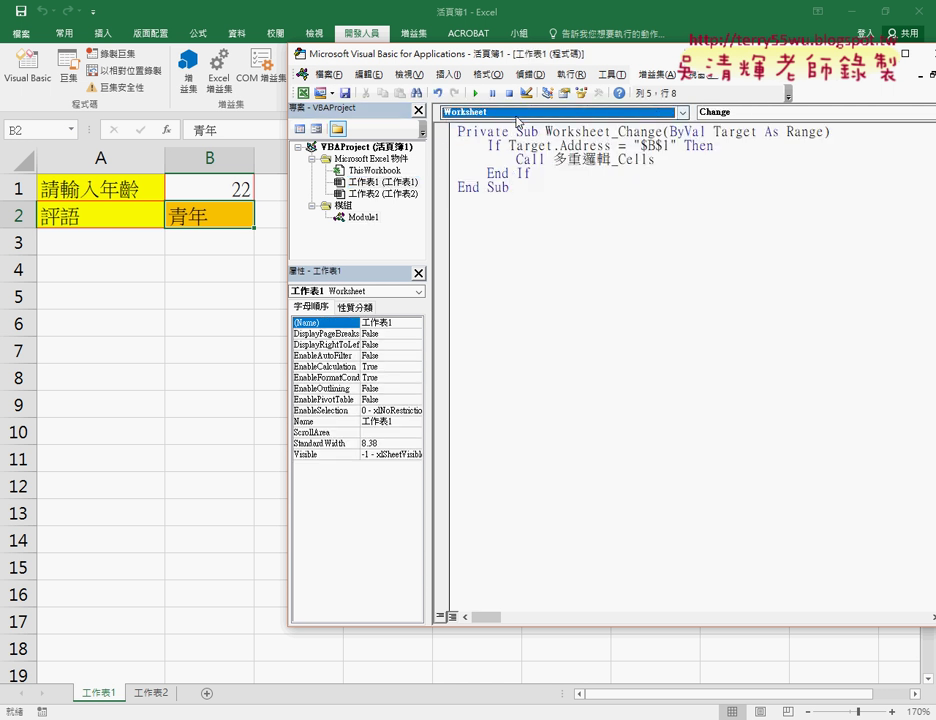
{"action": "double_click", "coordinate": [726, 132]}
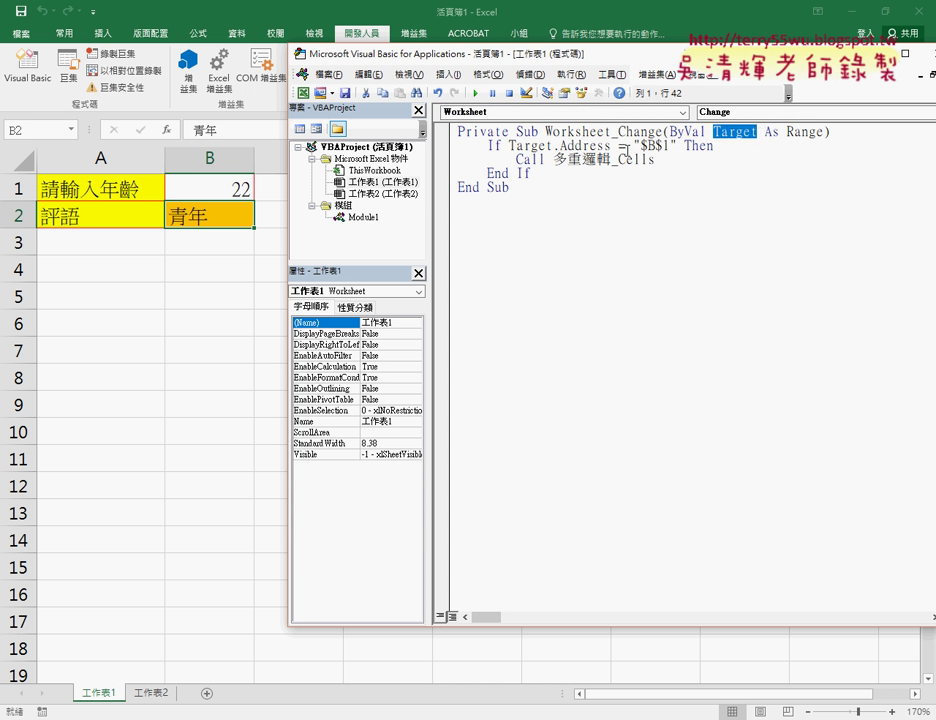
{"action": "left_click_drag", "start_coordinate": [633, 146], "coordinate": [677, 146]}
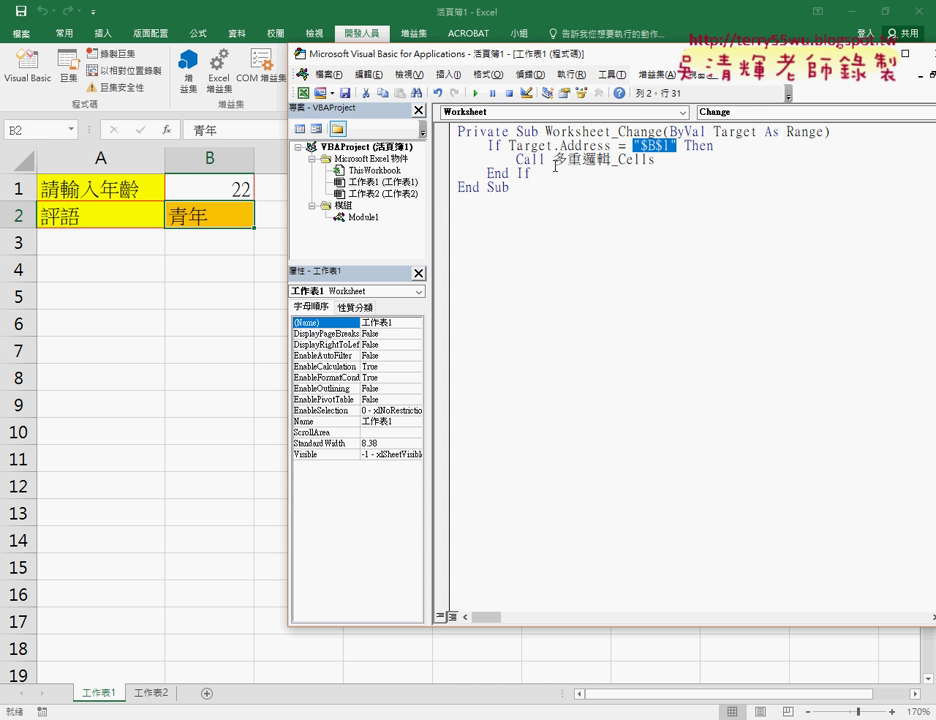
{"action": "left_click_drag", "start_coordinate": [553, 160], "coordinate": [656, 160]}
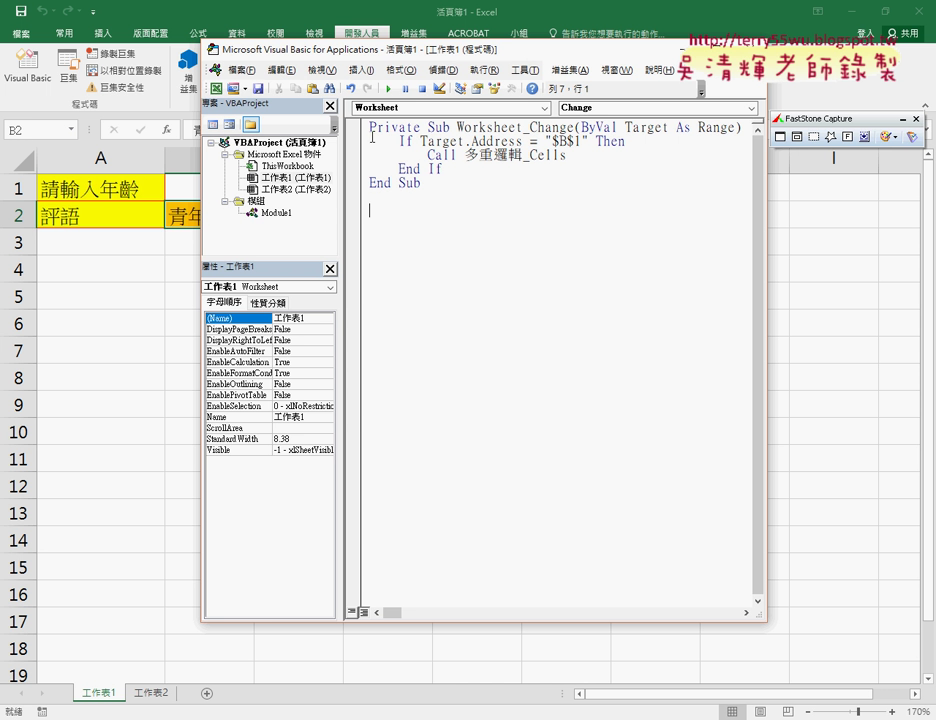
Step: Set a breakpoint on the If Target.Address line and enter 33 in B1
{"action": "left_click", "coordinate": [358, 143]}
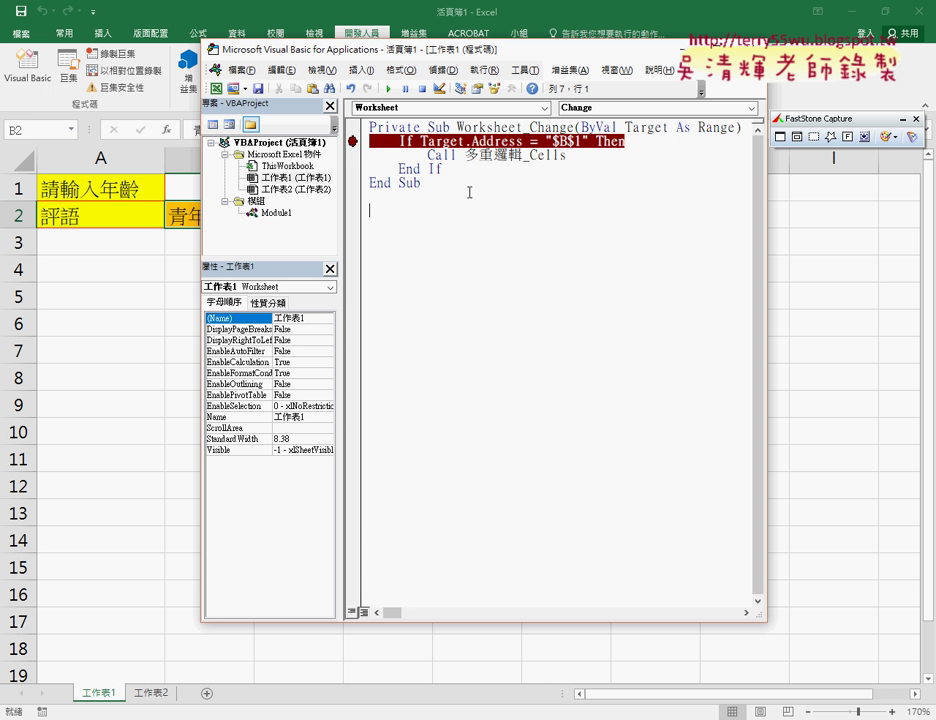
{"action": "left_click", "coordinate": [352, 141]}
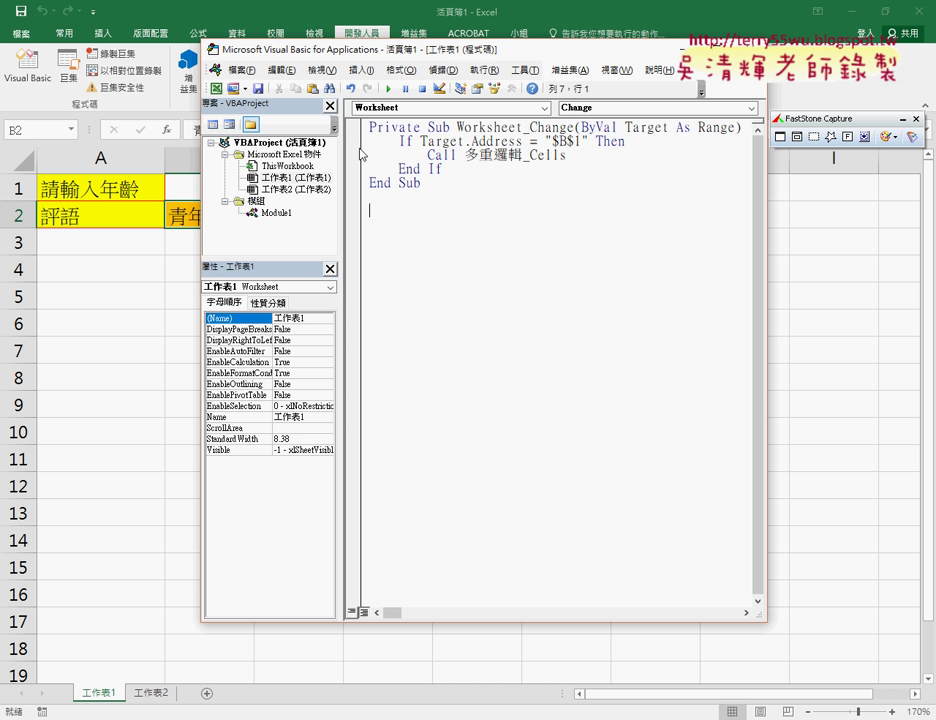
{"action": "left_click", "coordinate": [357, 143]}
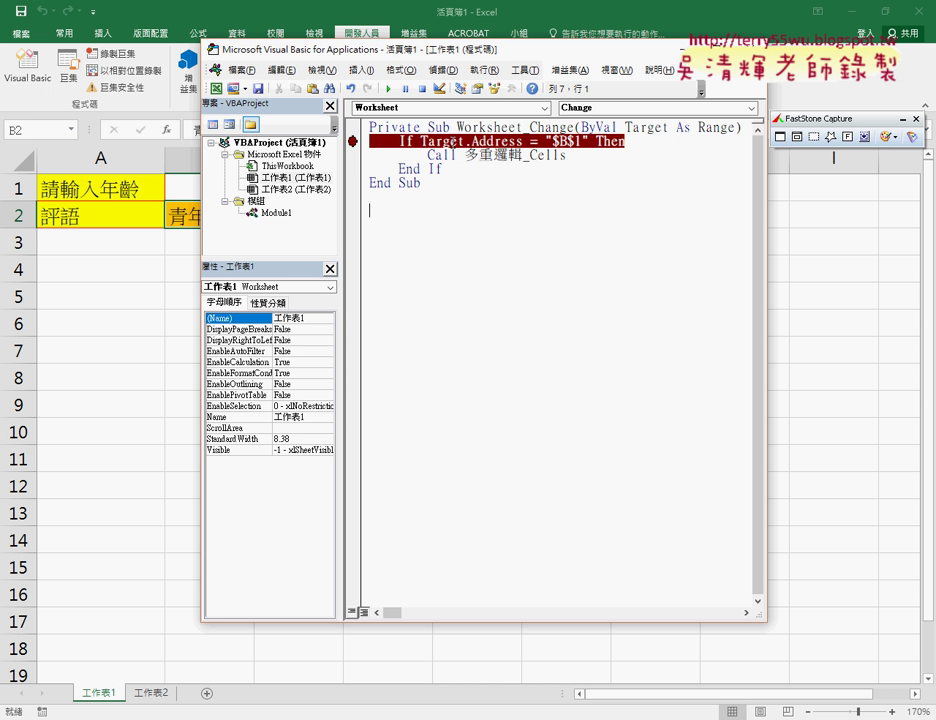
{"action": "left_click", "coordinate": [75, 318]}
{"action": "left_click", "coordinate": [226, 185]}
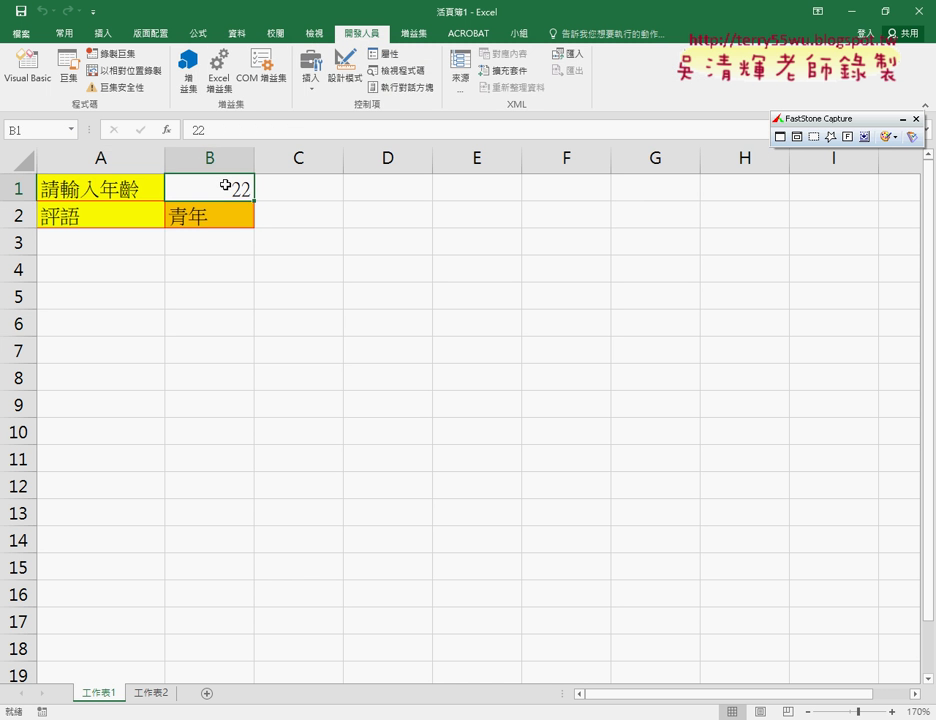
{"action": "type", "text": "33"}
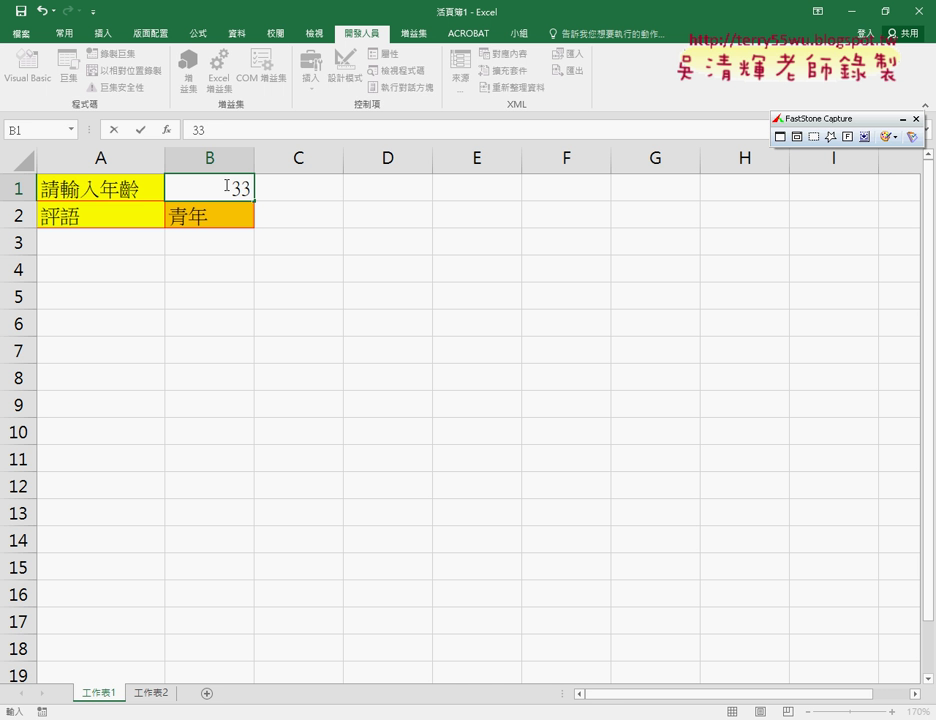
{"action": "key", "text": "Return"}
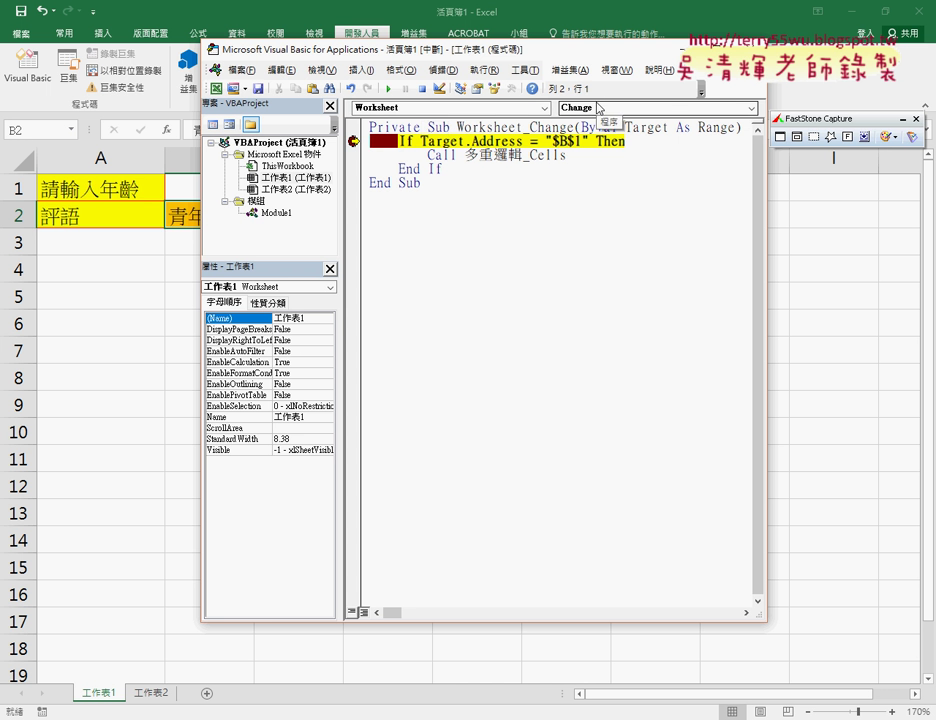
Step: Remove .Address after Target on the If line and browse the member list for Address
{"action": "mouse_move", "coordinate": [646, 130]}
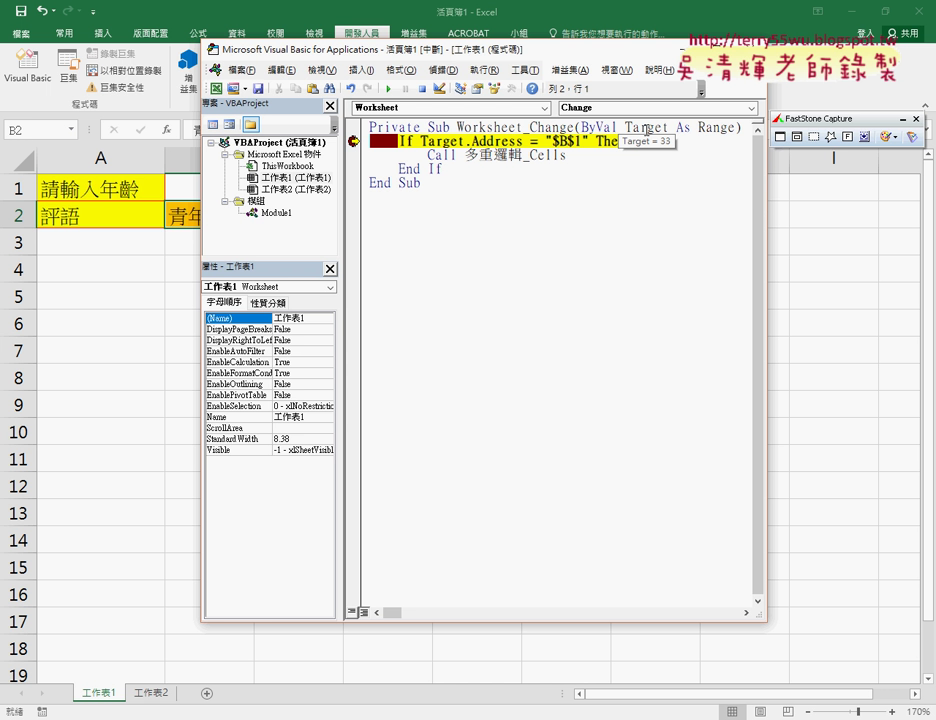
{"action": "left_click_drag", "start_coordinate": [439, 48], "coordinate": [508, 52]}
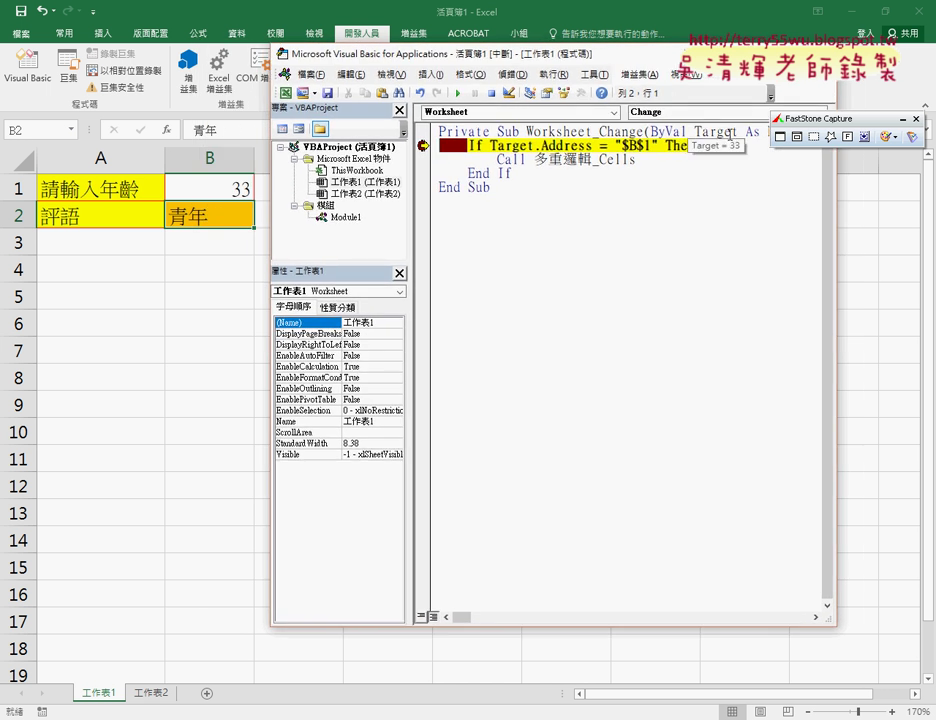
{"action": "left_click", "coordinate": [900, 121]}
{"action": "mouse_move", "coordinate": [740, 131]}
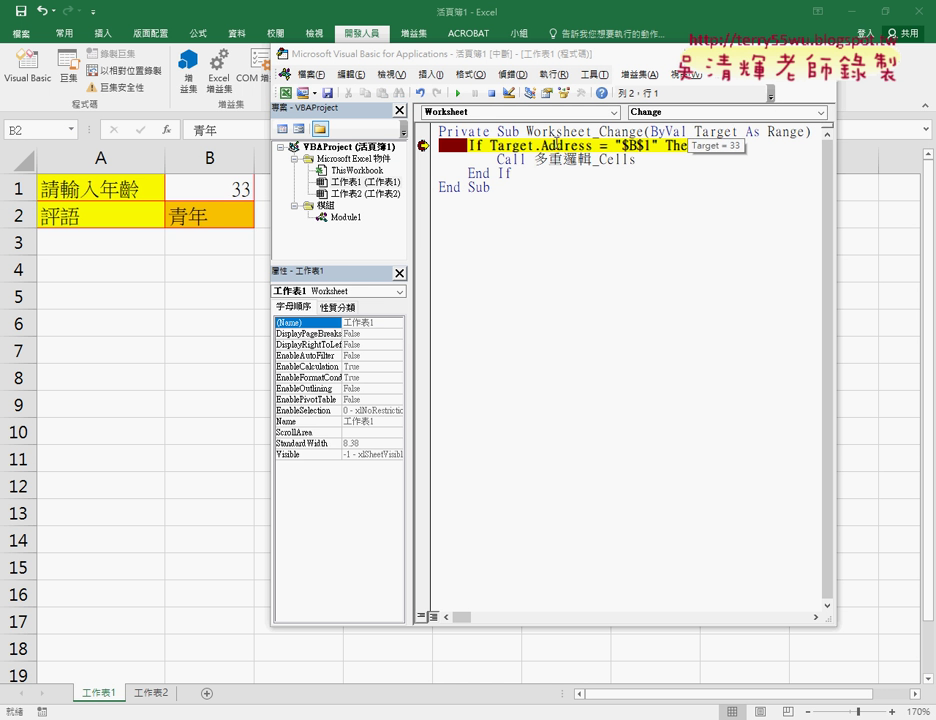
{"action": "left_click_drag", "start_coordinate": [539, 146], "coordinate": [594, 146]}
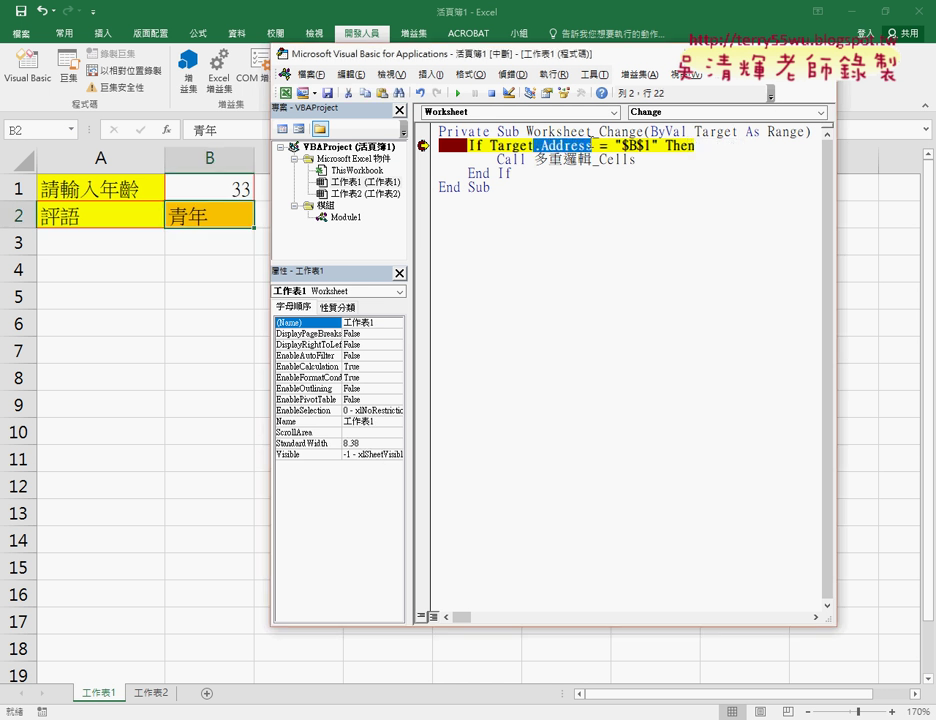
{"action": "type", "text": "."}
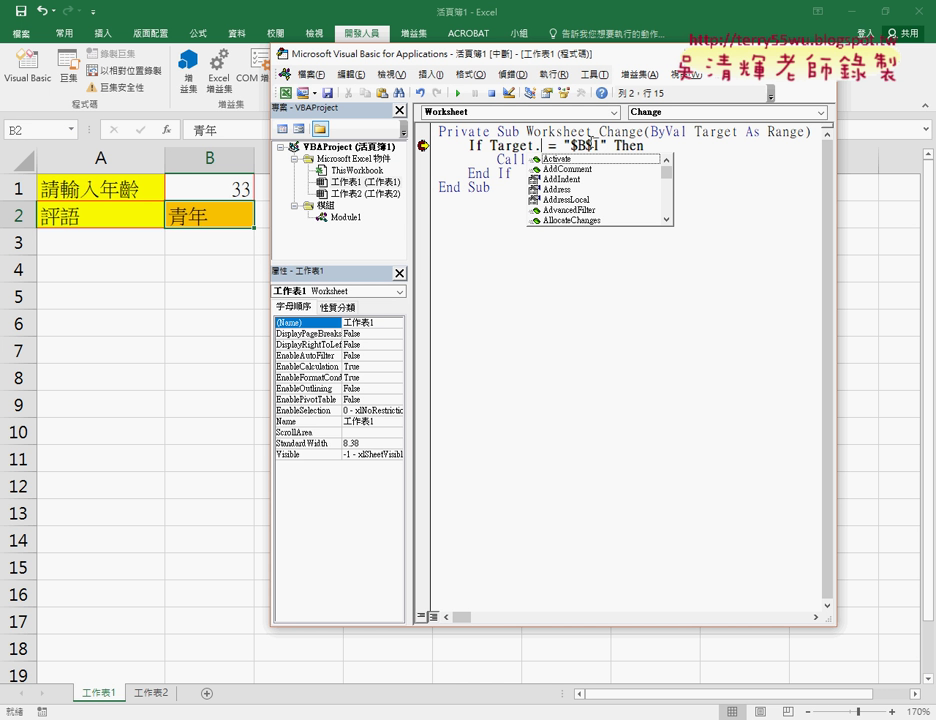
{"action": "key", "text": "Down"}
{"action": "key", "text": "Down"}
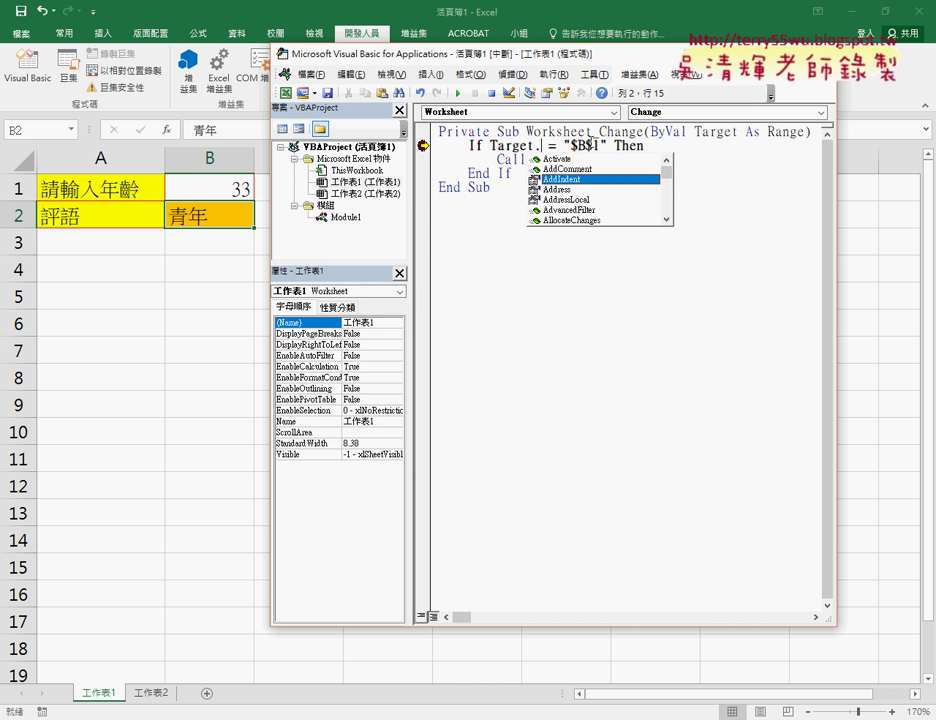
{"action": "key", "text": "Down"}
{"action": "key", "text": "Down"}
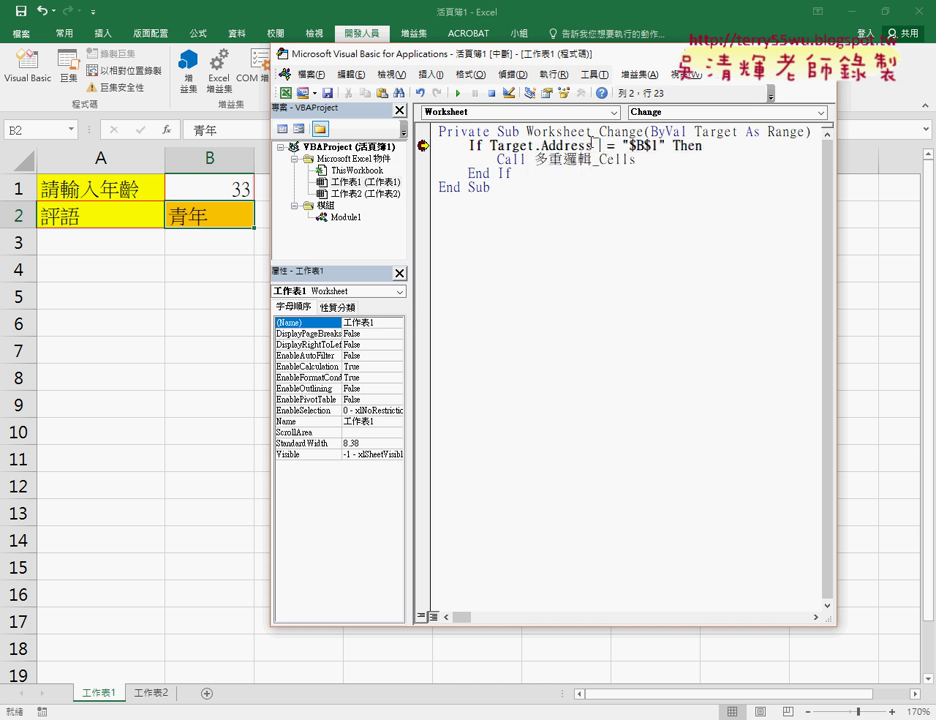
Step: Step with F8 from the restored If line to the Call line and into 多重邏輯_Cells
{"action": "left_click", "coordinate": [621, 498]}
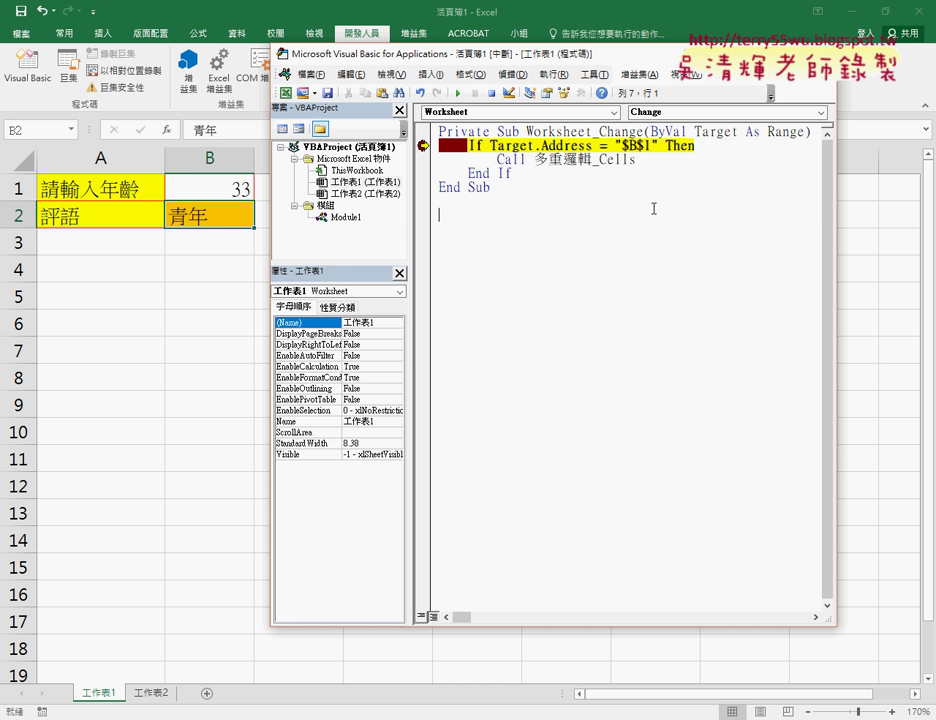
{"action": "mouse_move", "coordinate": [582, 147]}
{"action": "left_click", "coordinate": [519, 75]}
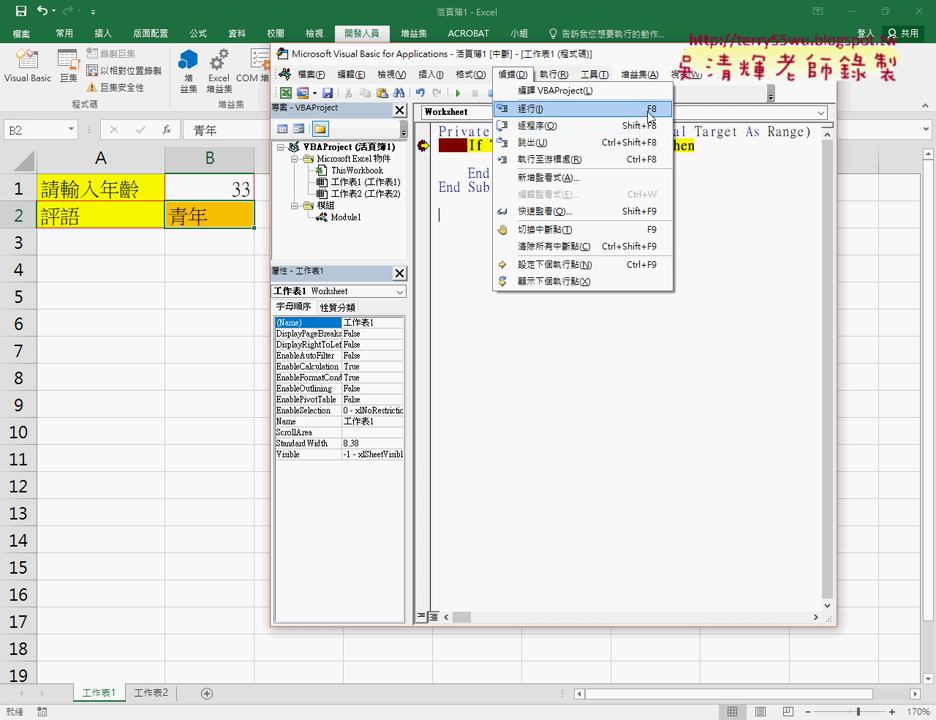
{"action": "left_click", "coordinate": [462, 229]}
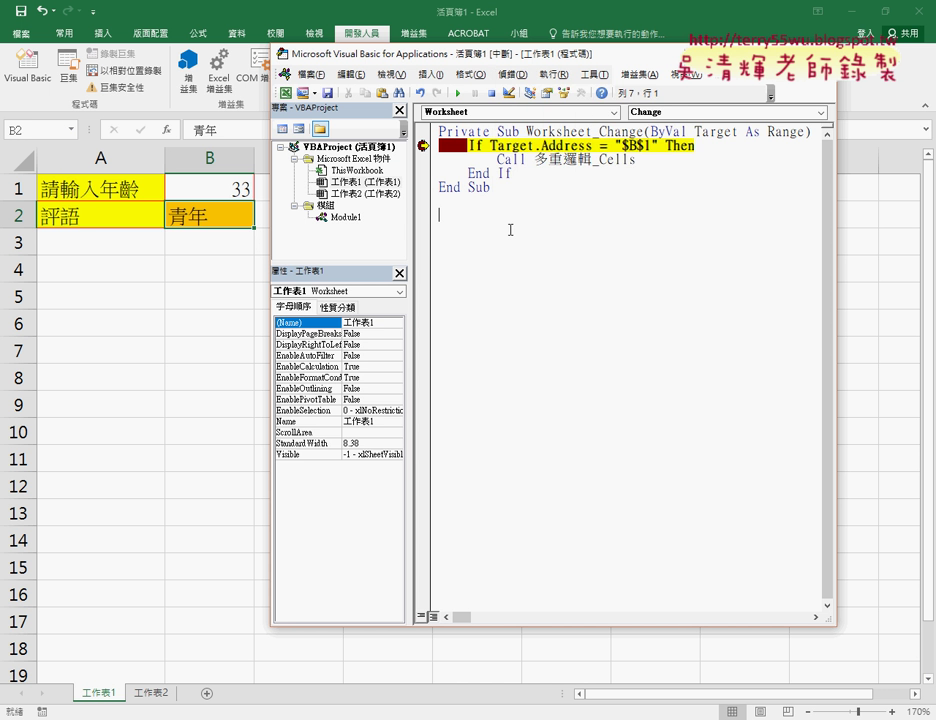
{"action": "key", "text": "F8"}
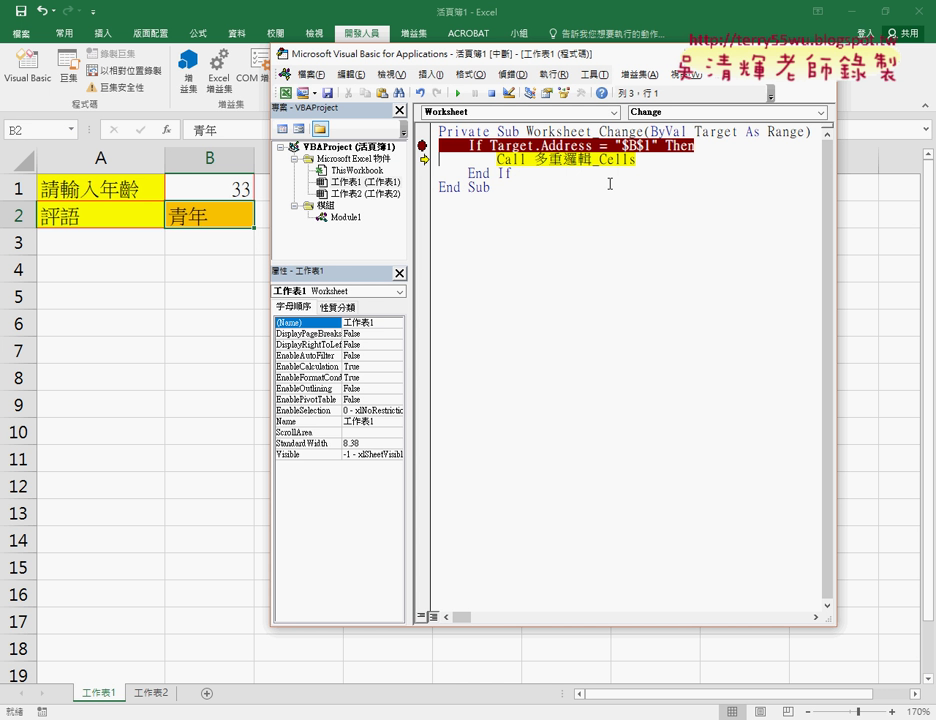
{"action": "key", "text": "F8"}
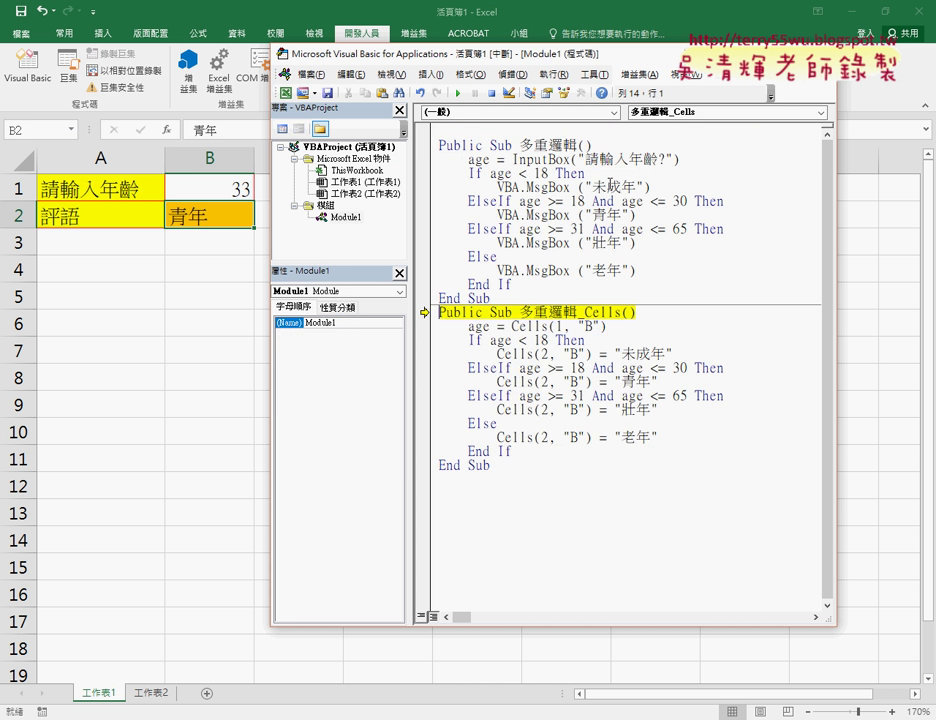
Step: Step to If age < 18, checking data tips that Cells(1, "B") is 33 and the test is False
{"action": "key", "text": "F8"}
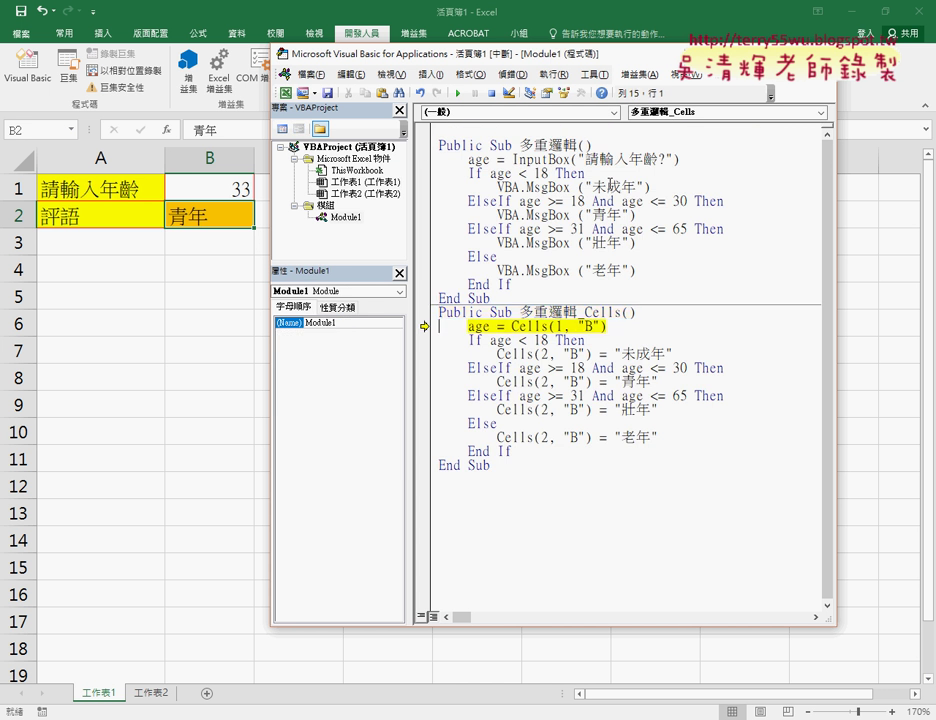
{"action": "key", "text": "F8"}
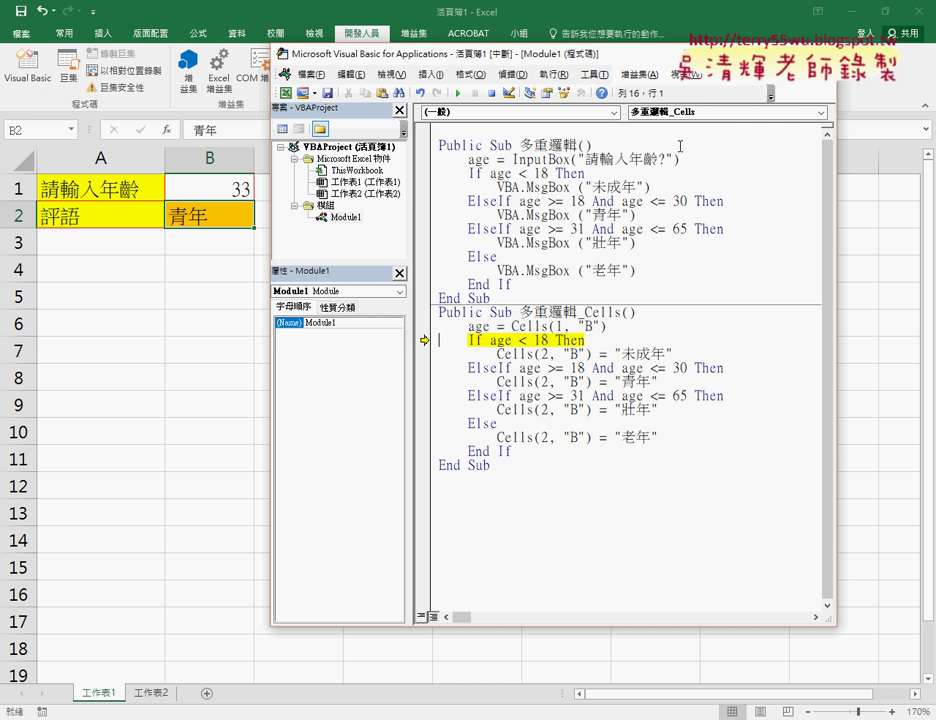
{"action": "mouse_move", "coordinate": [478, 326]}
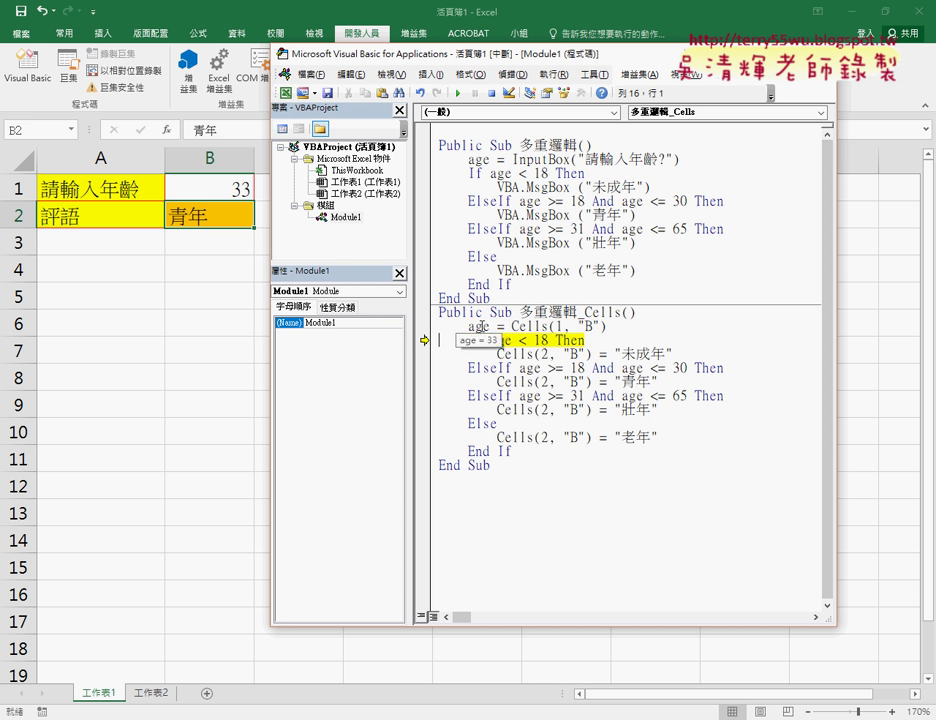
{"action": "left_click_drag", "start_coordinate": [509, 326], "coordinate": [604, 327]}
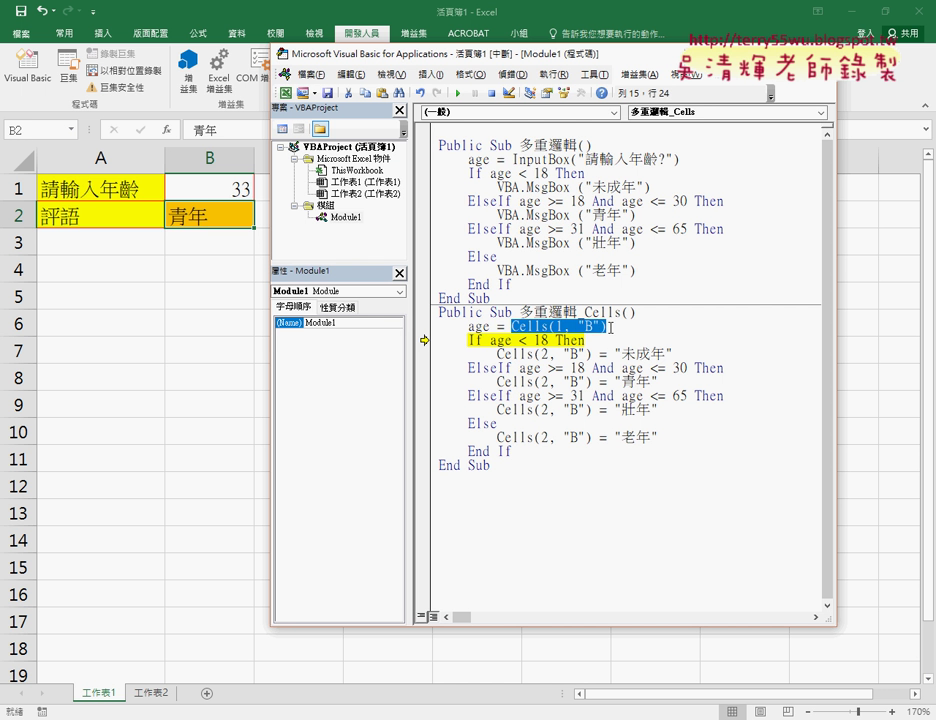
{"action": "mouse_move", "coordinate": [594, 333]}
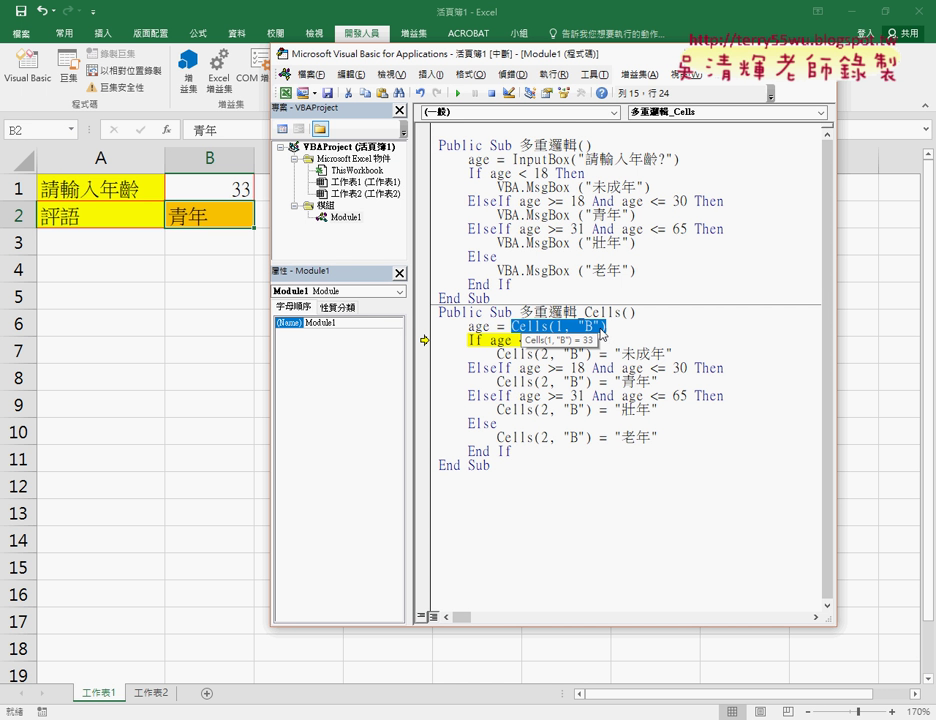
{"action": "mouse_move", "coordinate": [478, 328]}
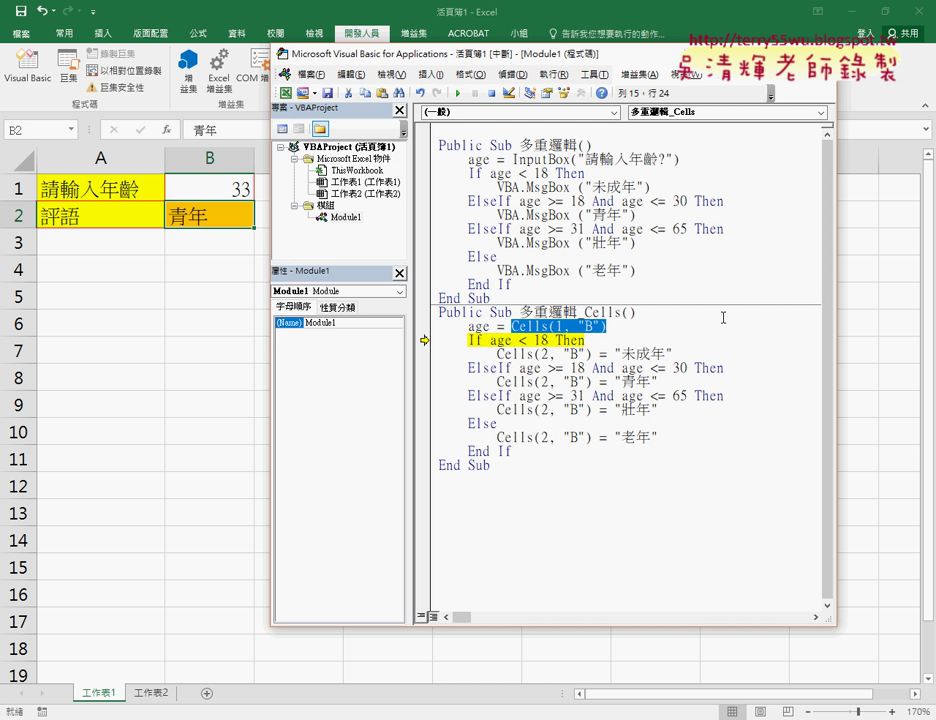
{"action": "double_click", "coordinate": [515, 340]}
{"action": "mouse_move", "coordinate": [521, 340]}
{"action": "left_mouse_down"}
{"action": "mouse_move", "coordinate": [531, 347]}
{"action": "mouse_move", "coordinate": [507, 343]}
{"action": "left_mouse_up"}
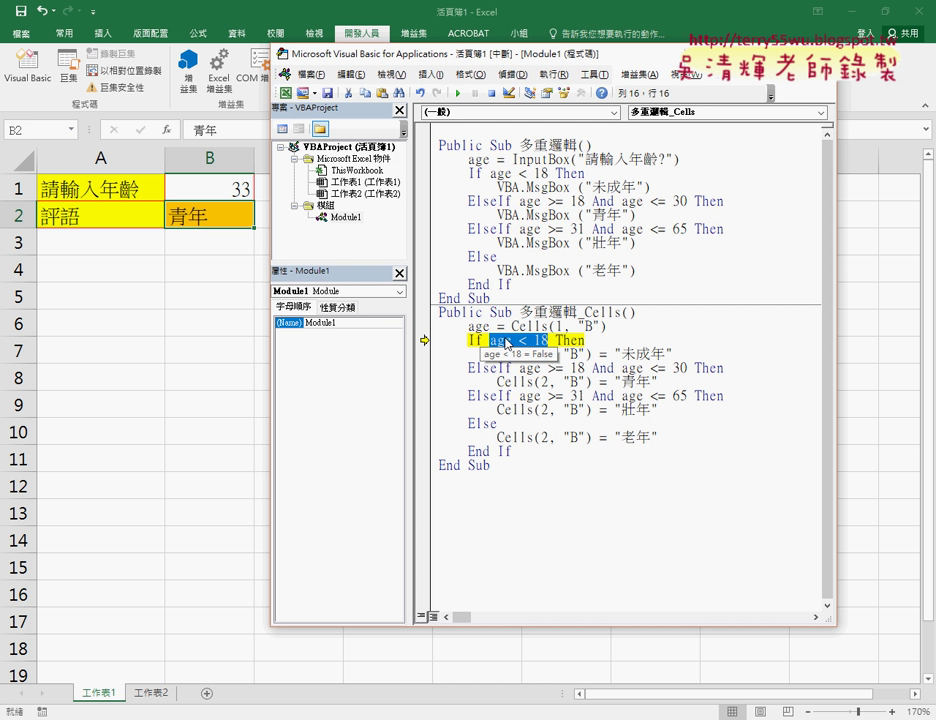
Step: Step past the under-18 test and inspect the 18–30 condition, which evaluates False
{"action": "key", "text": "F8"}
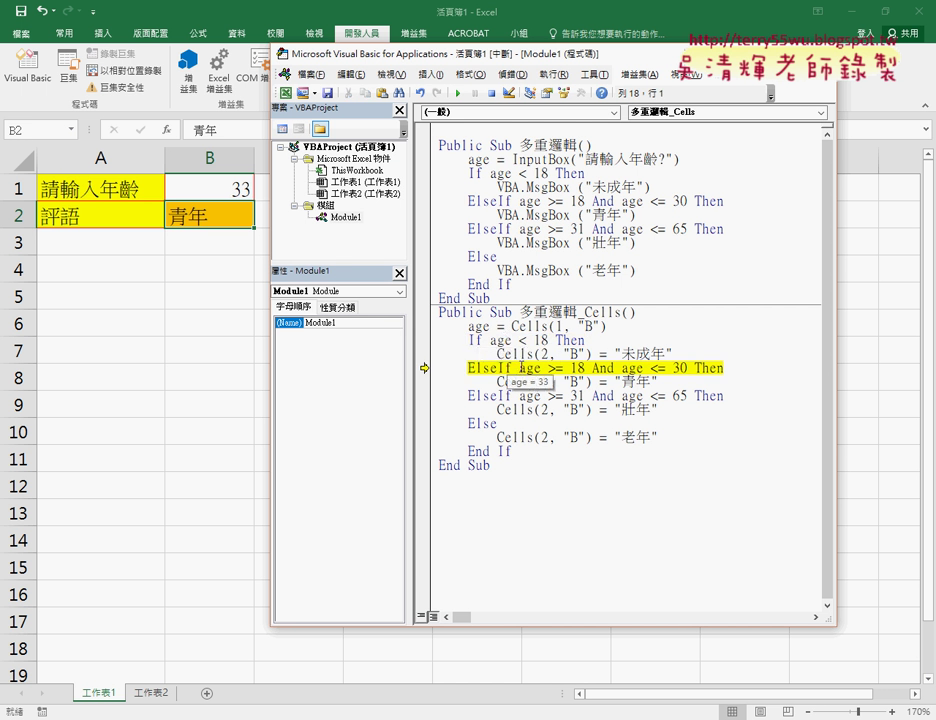
{"action": "left_click_drag", "start_coordinate": [519, 368], "coordinate": [584, 368]}
{"action": "mouse_move", "coordinate": [538, 372]}
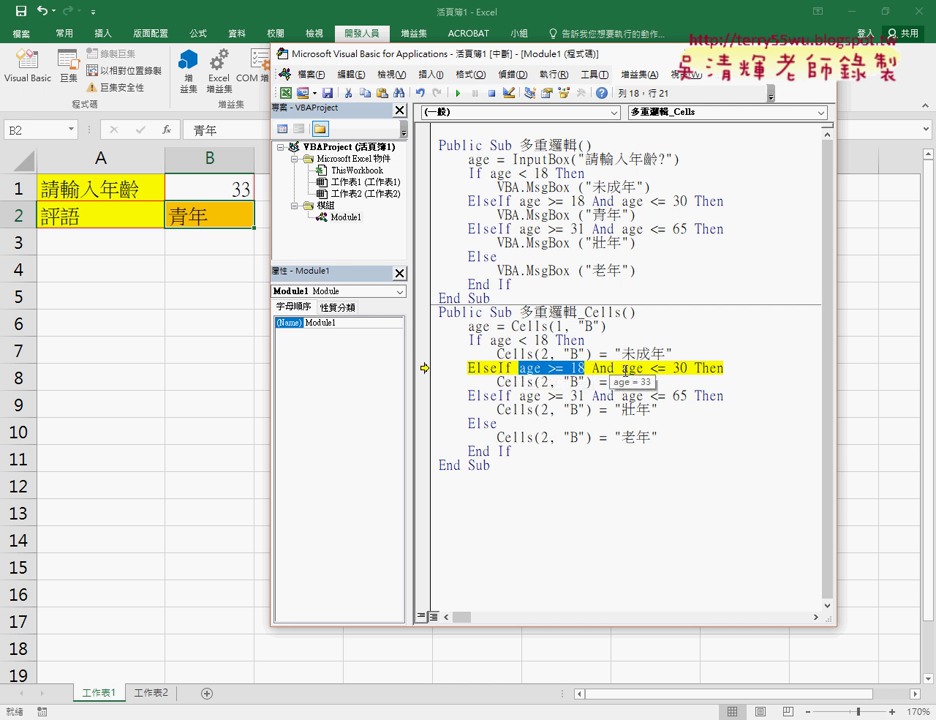
{"action": "left_click_drag", "start_coordinate": [621, 368], "coordinate": [688, 369]}
{"action": "mouse_move", "coordinate": [666, 374]}
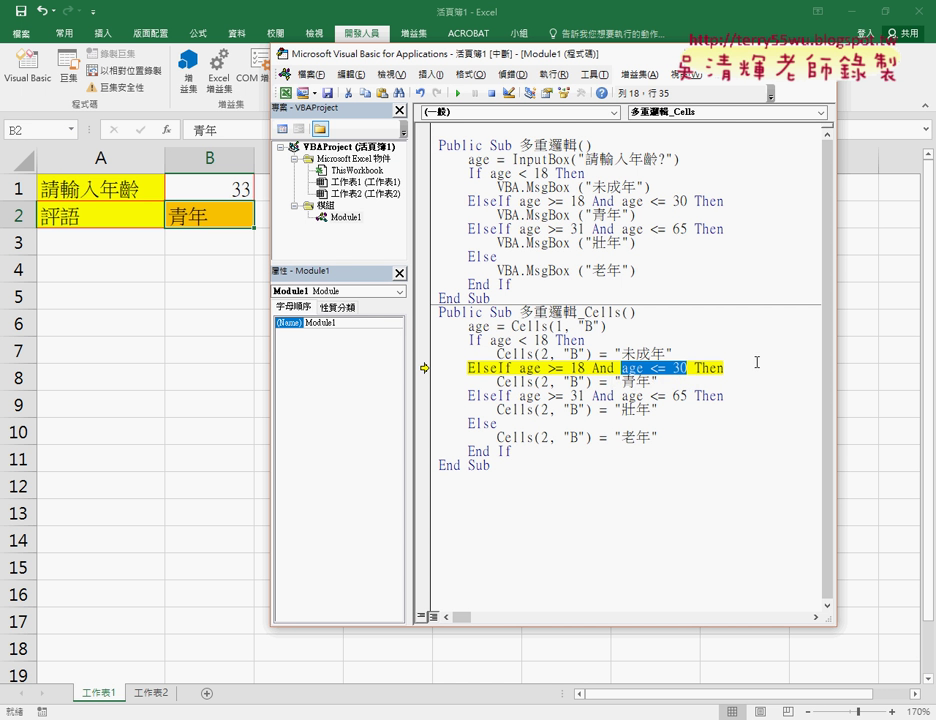
{"action": "left_click", "coordinate": [520, 368]}
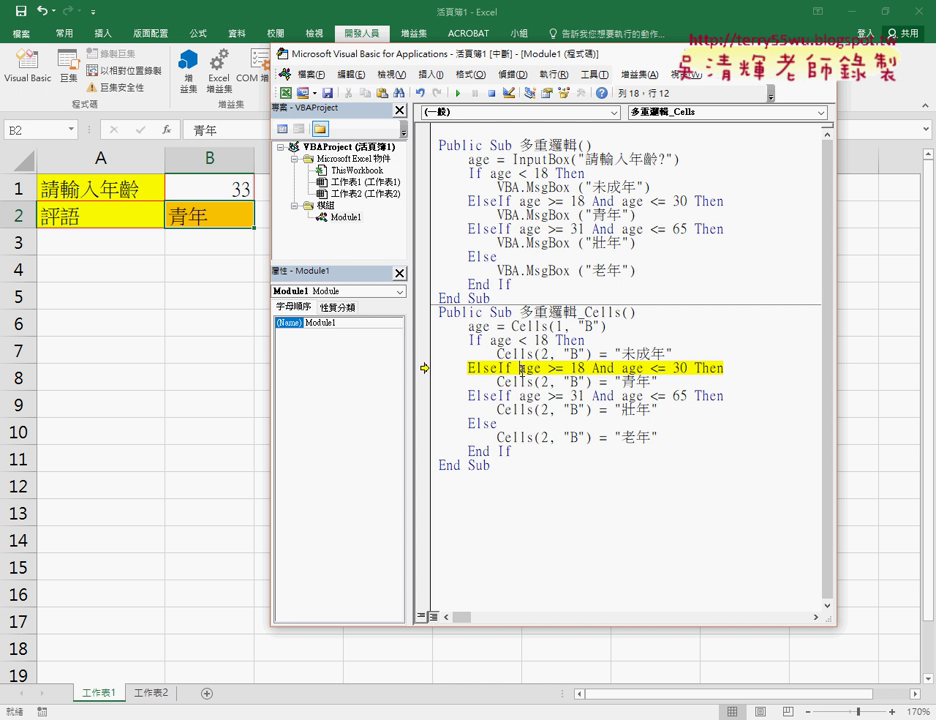
{"action": "left_click_drag", "start_coordinate": [520, 368], "coordinate": [645, 370]}
{"action": "mouse_move", "coordinate": [645, 374]}
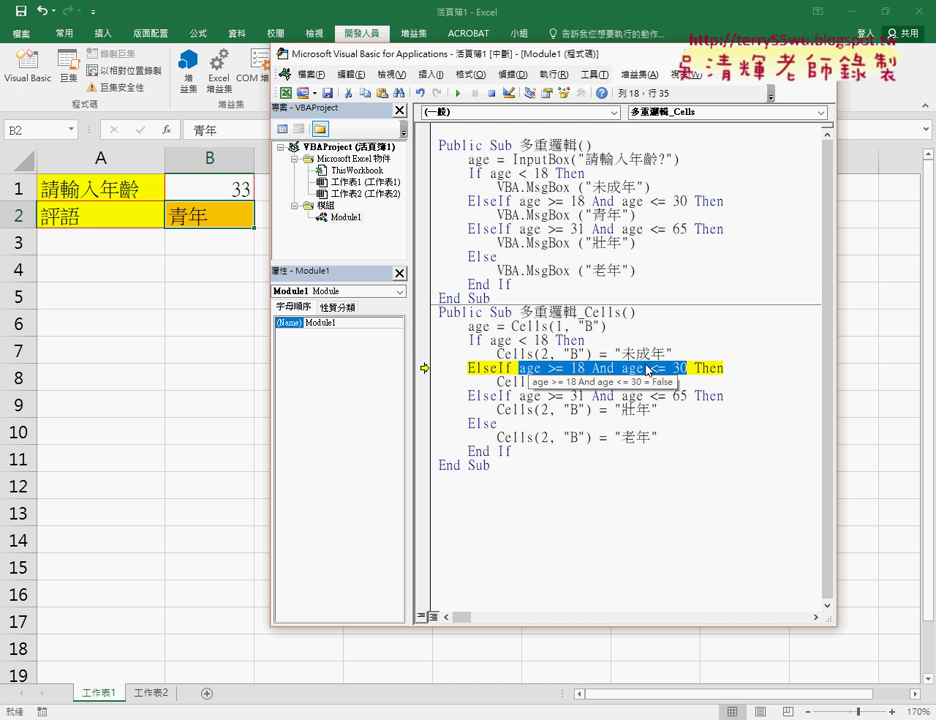
Step: Step into the True 31–65 branch and annotate the 壯年 label going to B2
{"action": "key", "text": "F8"}
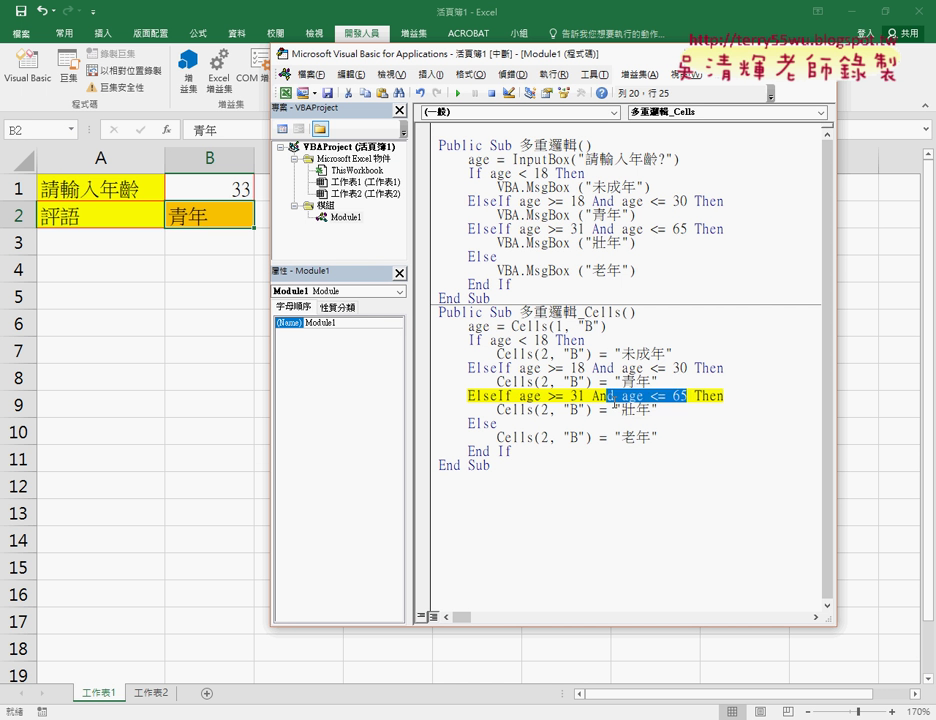
{"action": "left_click_drag", "start_coordinate": [687, 396], "coordinate": [519, 396]}
{"action": "mouse_move", "coordinate": [577, 403]}
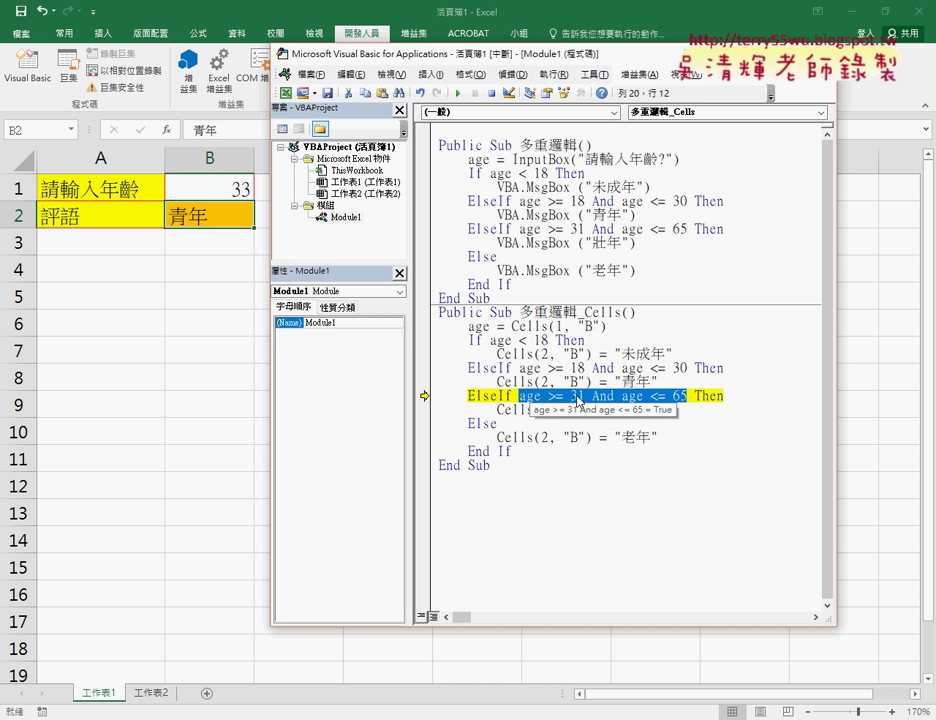
{"action": "key", "text": "F8"}
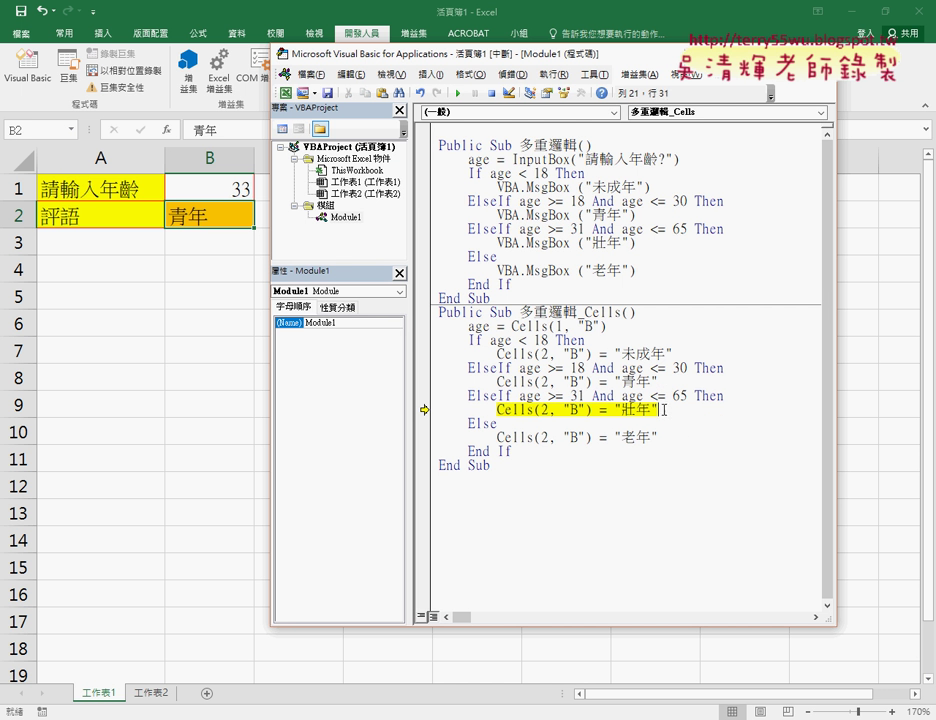
{"action": "left_click_drag", "start_coordinate": [658, 410], "coordinate": [613, 410]}
{"action": "mouse_move", "coordinate": [643, 414]}
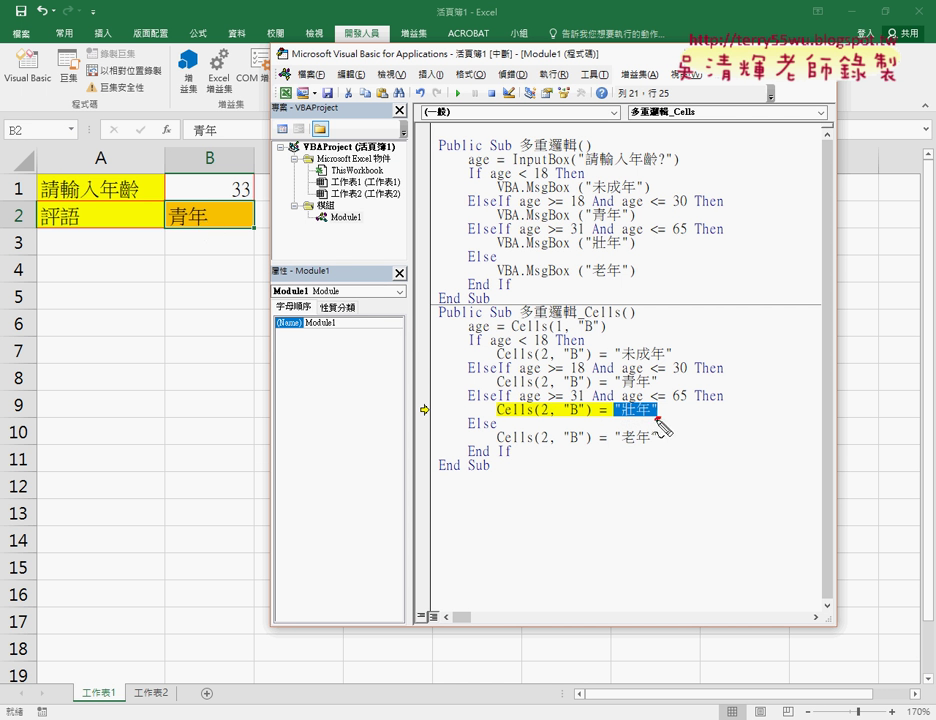
{"action": "mouse_move", "coordinate": [664, 420]}
{"action": "left_mouse_down"}
{"action": "mouse_move", "coordinate": [660, 408]}
{"action": "mouse_move", "coordinate": [577, 410]}
{"action": "left_mouse_up"}
{"action": "mouse_move", "coordinate": [497, 410]}
{"action": "left_mouse_down"}
{"action": "mouse_move", "coordinate": [218, 240]}
{"action": "mouse_move", "coordinate": [234, 238]}
{"action": "left_mouse_up"}
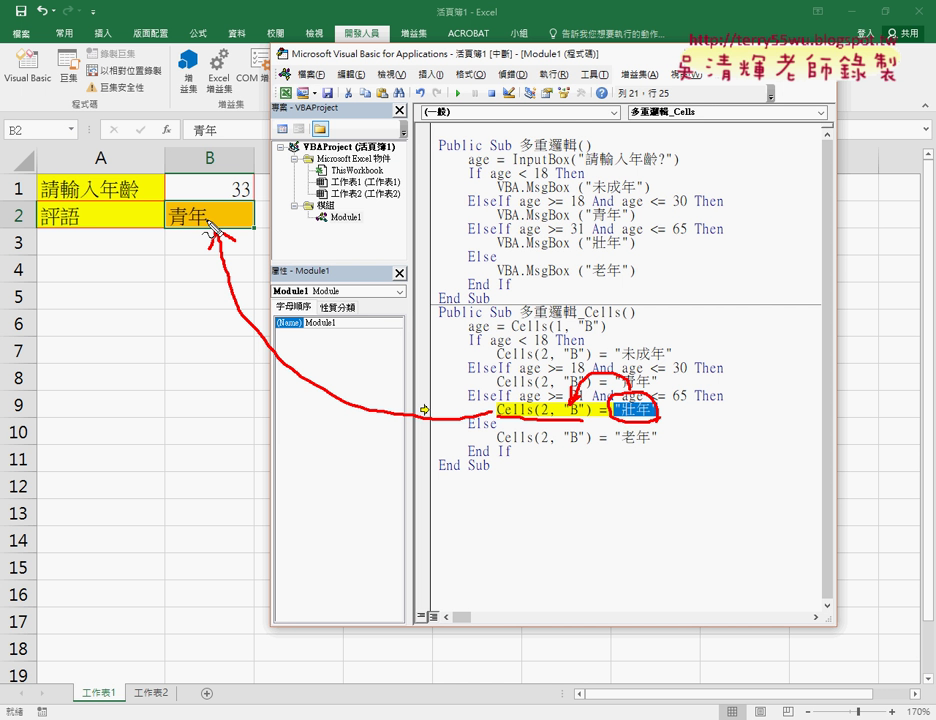
Step: Step through the assignment and change handler until B2 reads 壯年 and the macro ends
{"action": "key", "text": "Escape"}
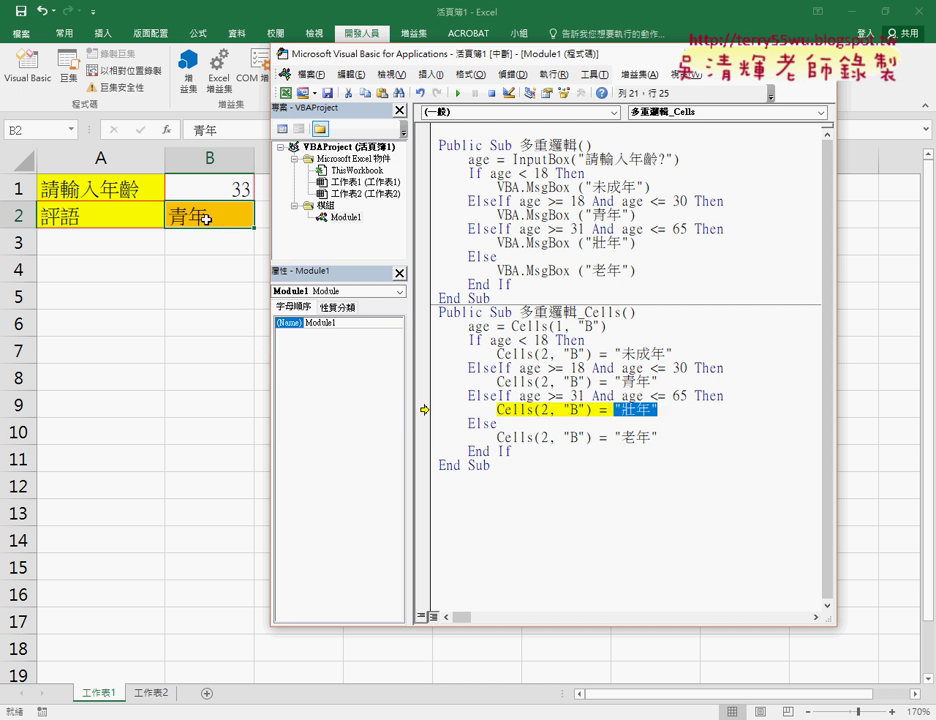
{"action": "key", "text": "F8"}
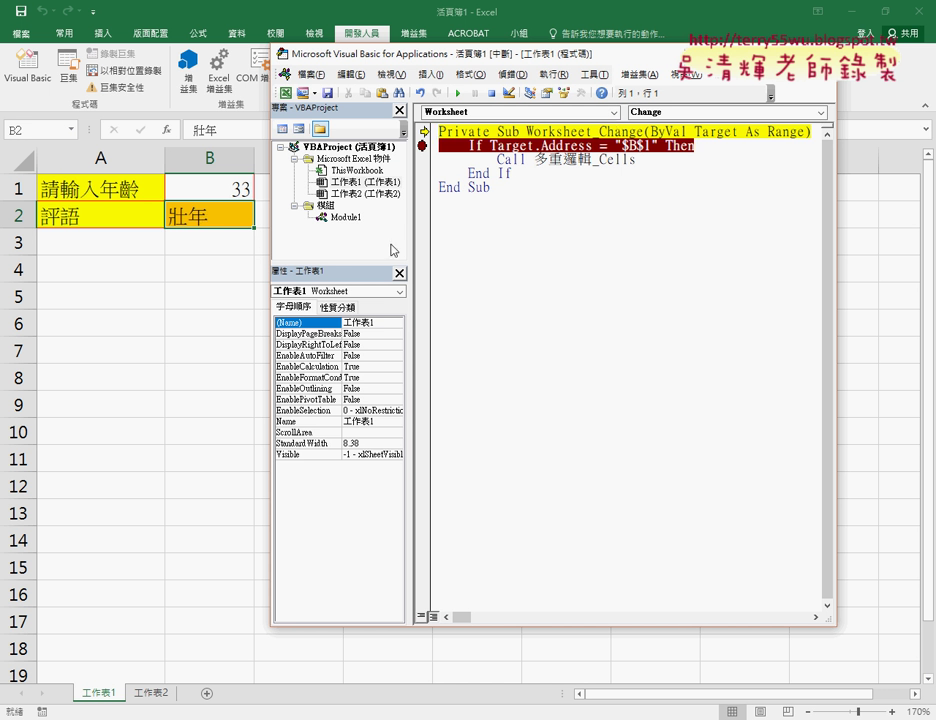
{"action": "mouse_move", "coordinate": [539, 148]}
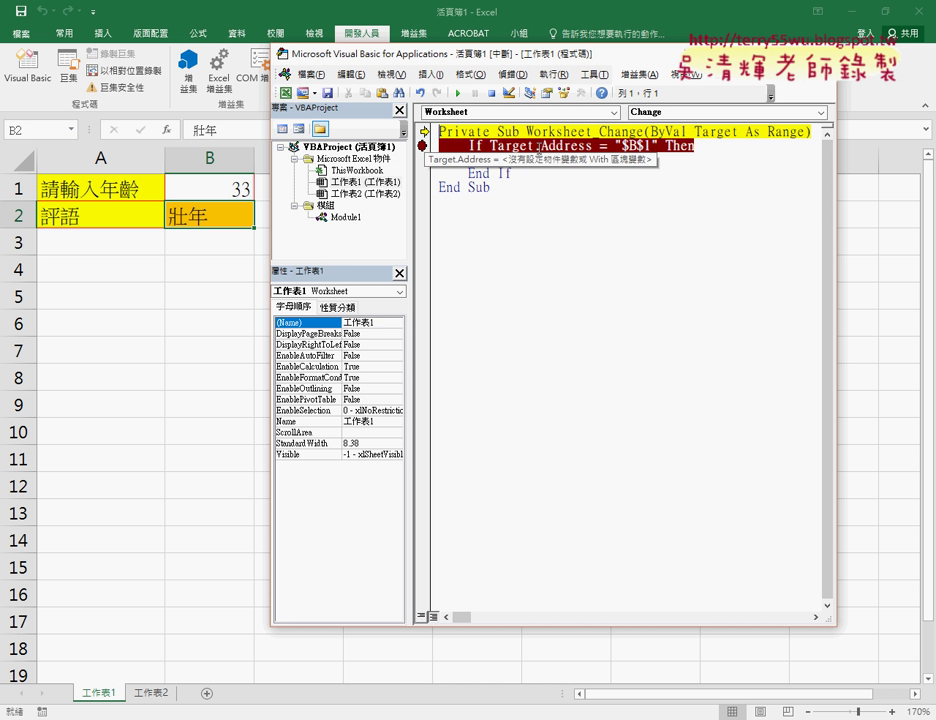
{"action": "key", "text": "F8"}
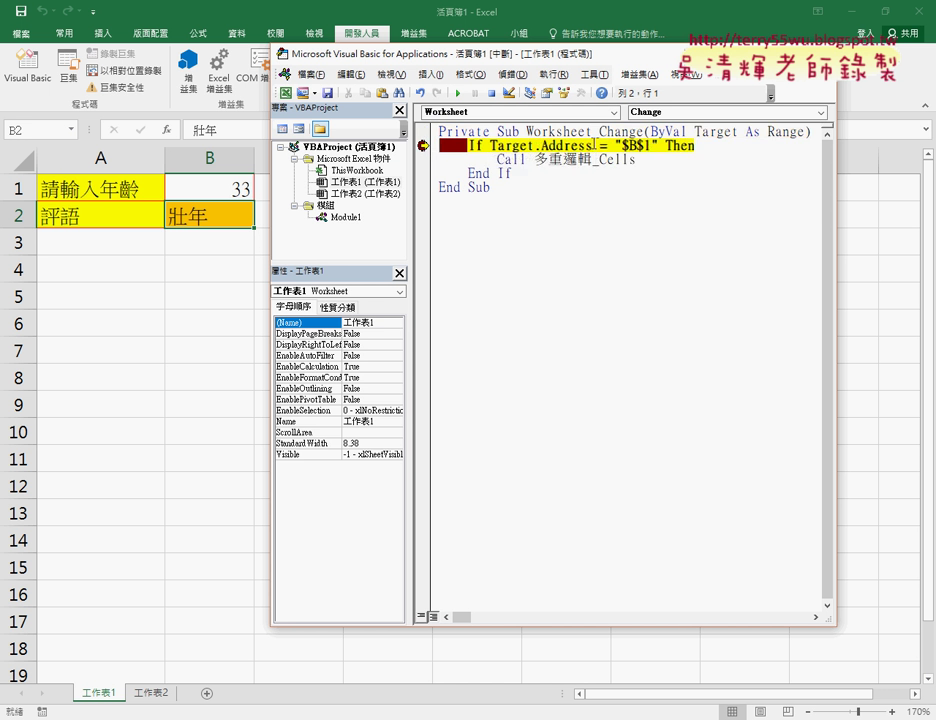
{"action": "key", "text": "F8"}
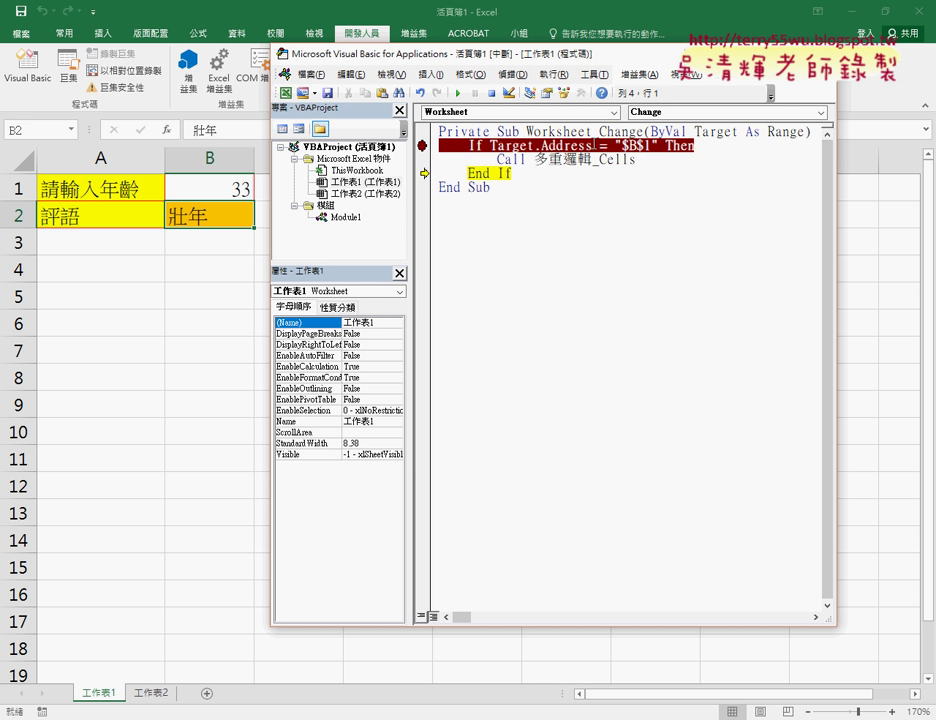
{"action": "key", "text": "F8"}
{"action": "key", "text": "F8"}
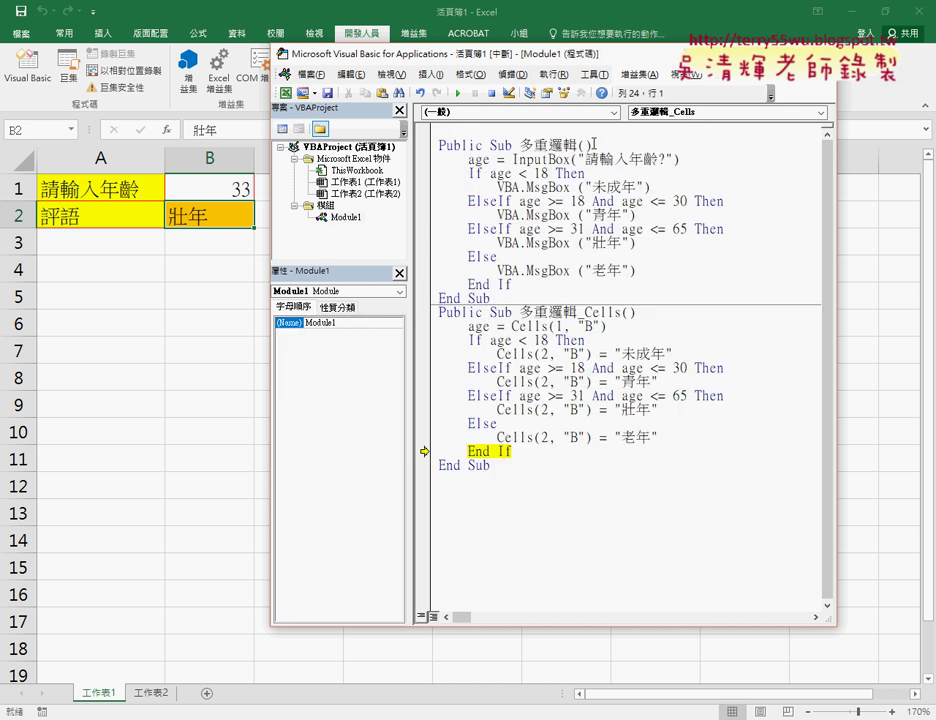
{"action": "key", "text": "F8"}
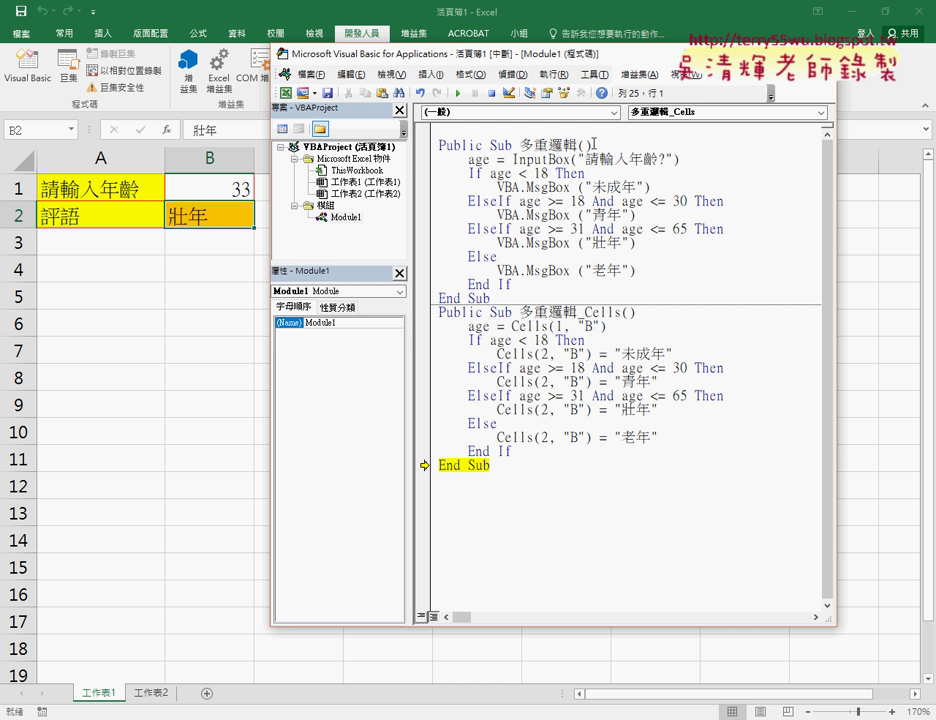
{"action": "key", "text": "F8"}
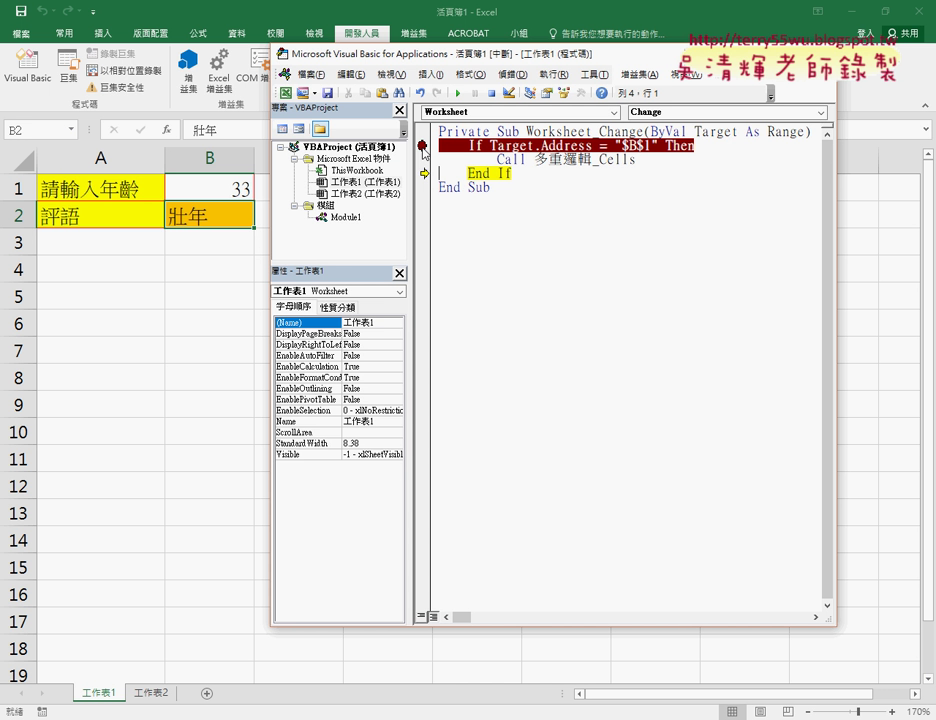
Step: Resume execution and leave a breakpoint on the If Target.Address line
{"action": "left_click", "coordinate": [422, 147]}
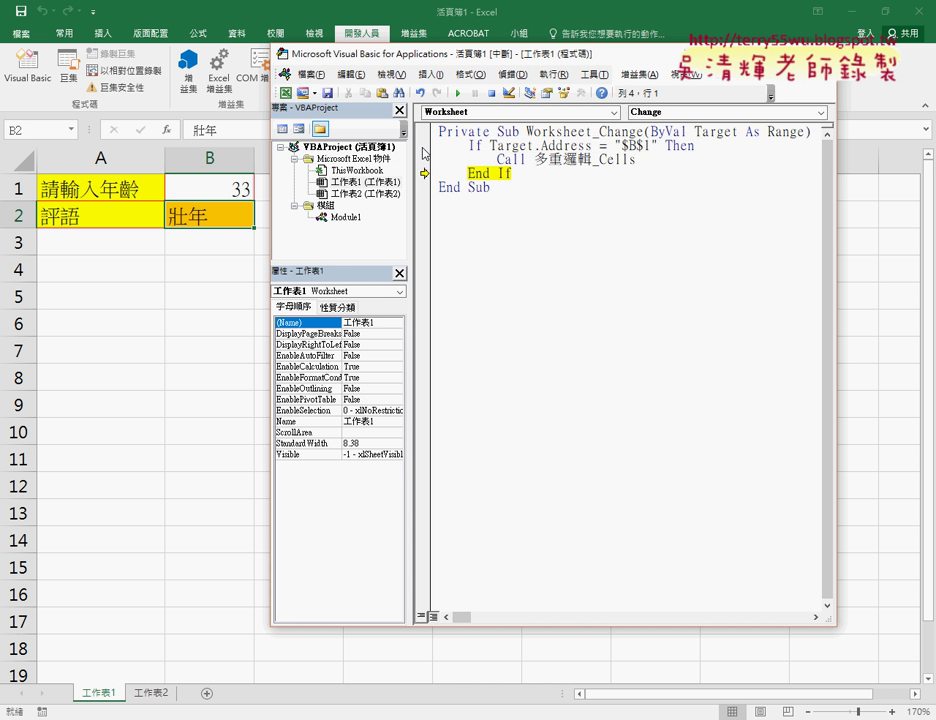
{"action": "left_click", "coordinate": [422, 148]}
{"action": "left_click", "coordinate": [422, 148]}
{"action": "left_click", "coordinate": [422, 148]}
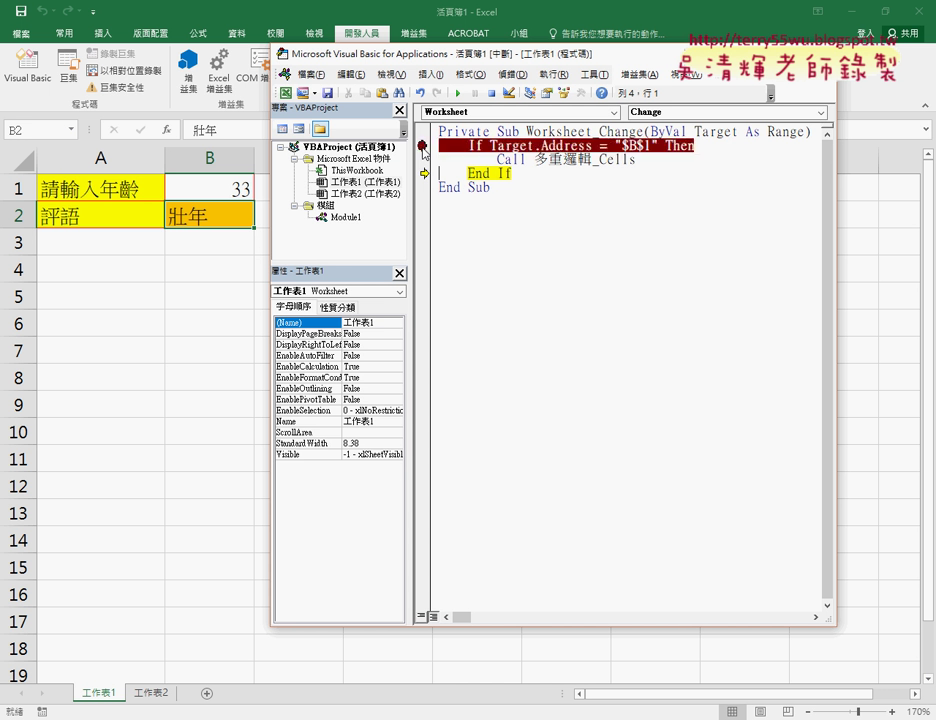
{"action": "left_click", "coordinate": [423, 148]}
{"action": "left_click", "coordinate": [458, 93]}
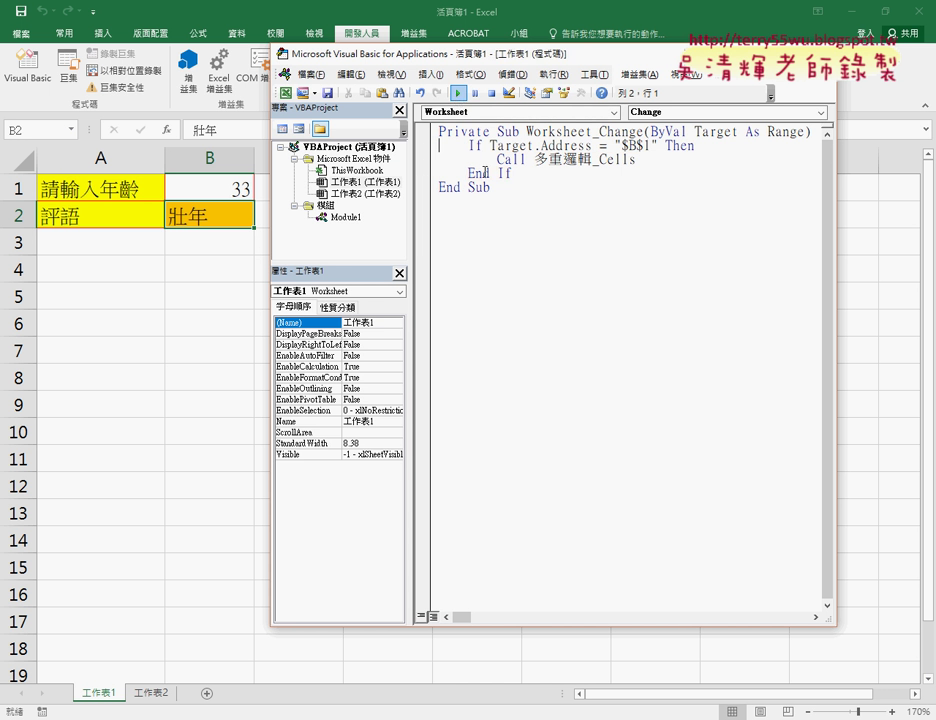
{"action": "left_click", "coordinate": [503, 263]}
{"action": "left_click", "coordinate": [424, 148]}
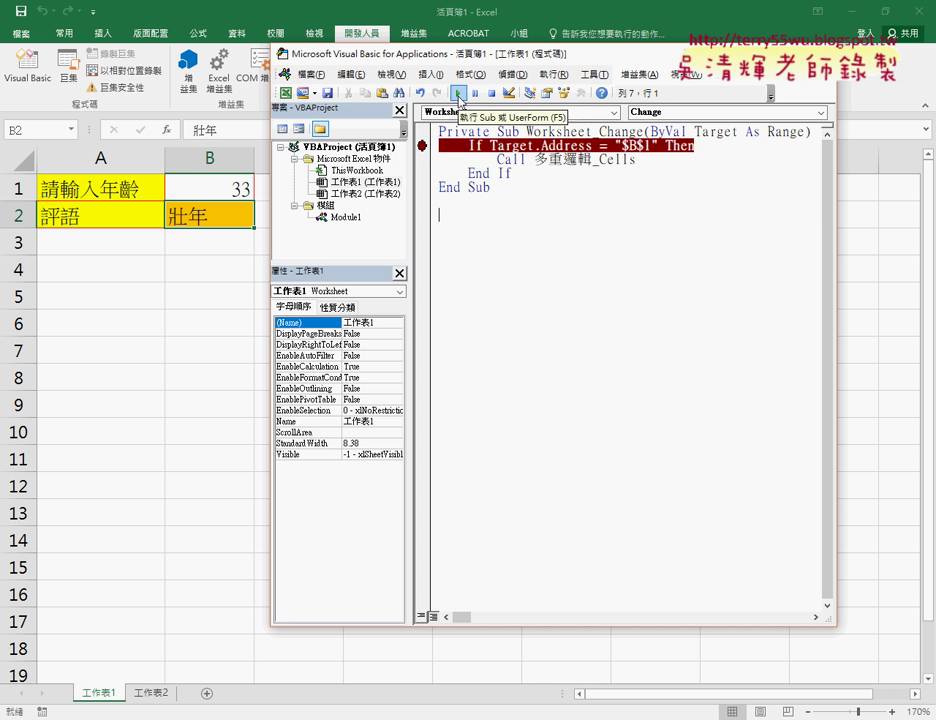
Step: Enter 65 in cell B1, triggering the Worksheet_Change breakpoint
{"action": "left_click", "coordinate": [216, 289]}
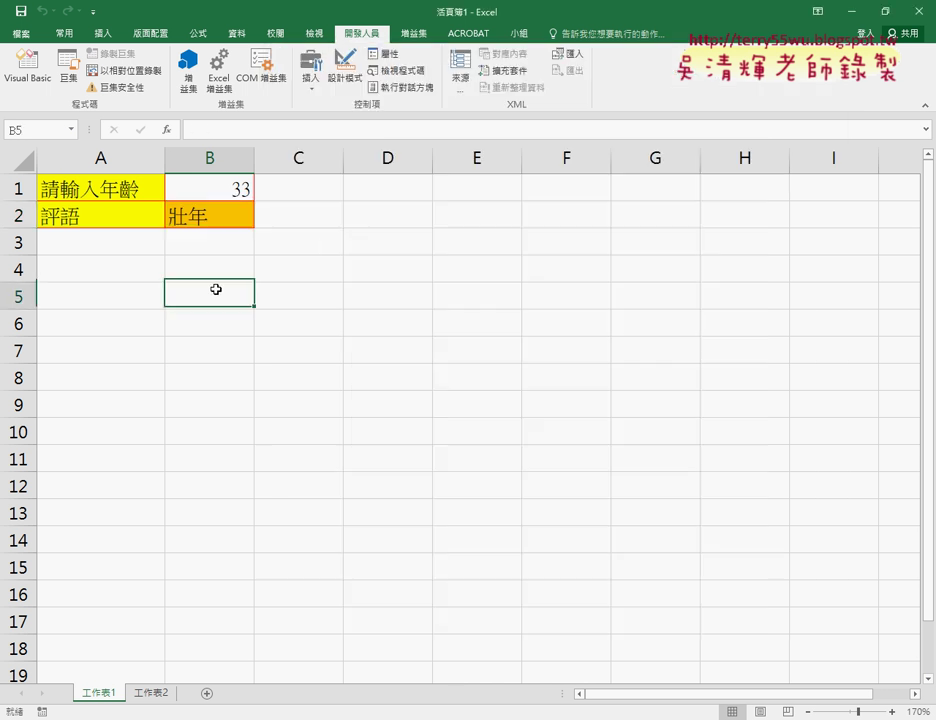
{"action": "left_click", "coordinate": [222, 188]}
{"action": "type", "text": "65"}
{"action": "key", "text": "Return"}
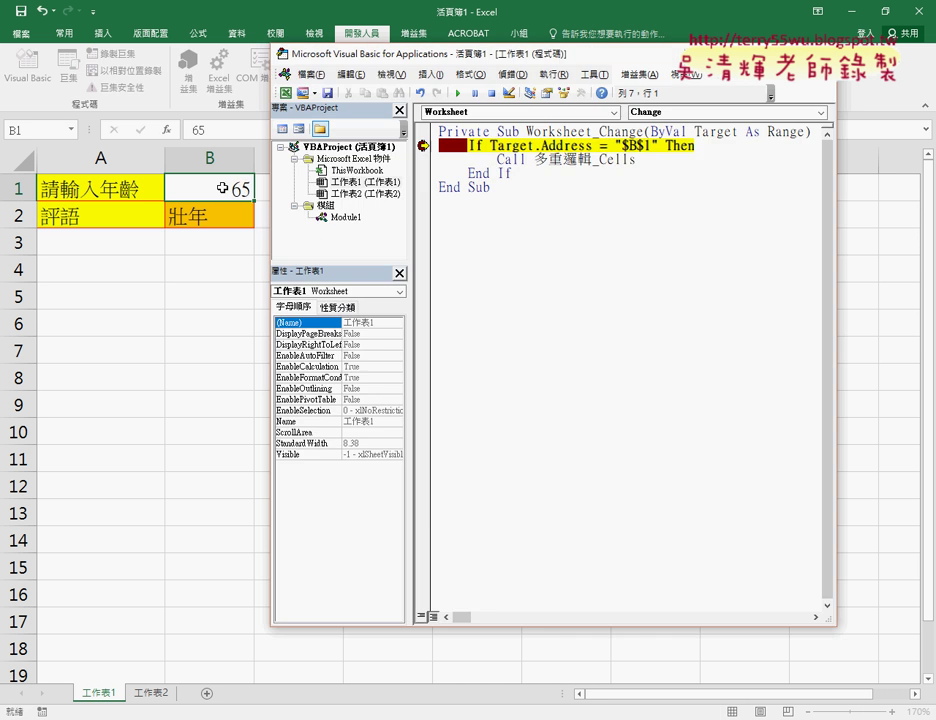